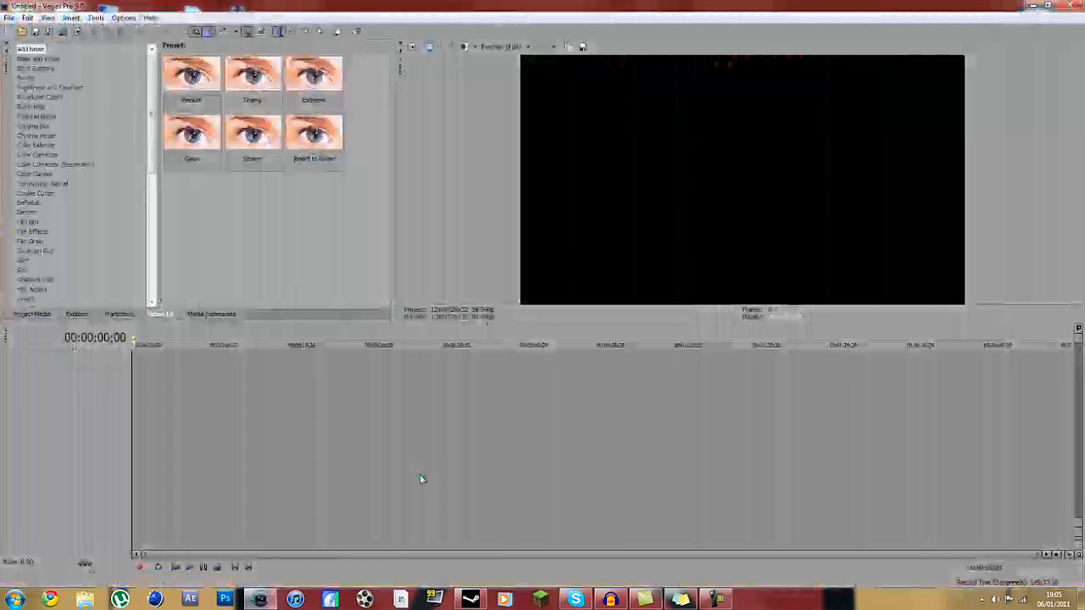
{"action": "double_click", "coordinate": [300, 4]}
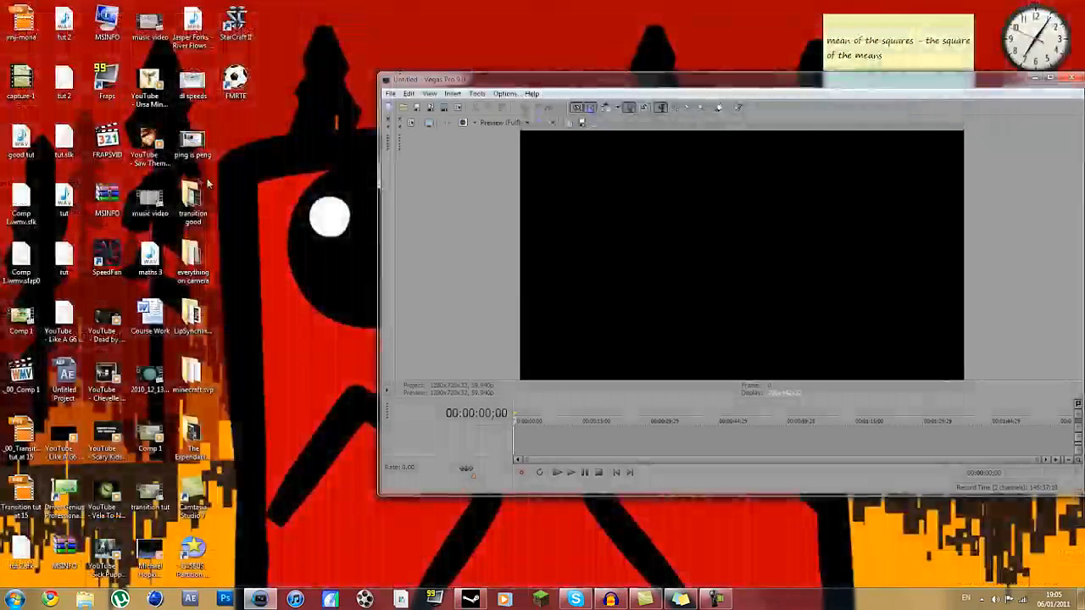
{"action": "double_click", "coordinate": [483, 80]}
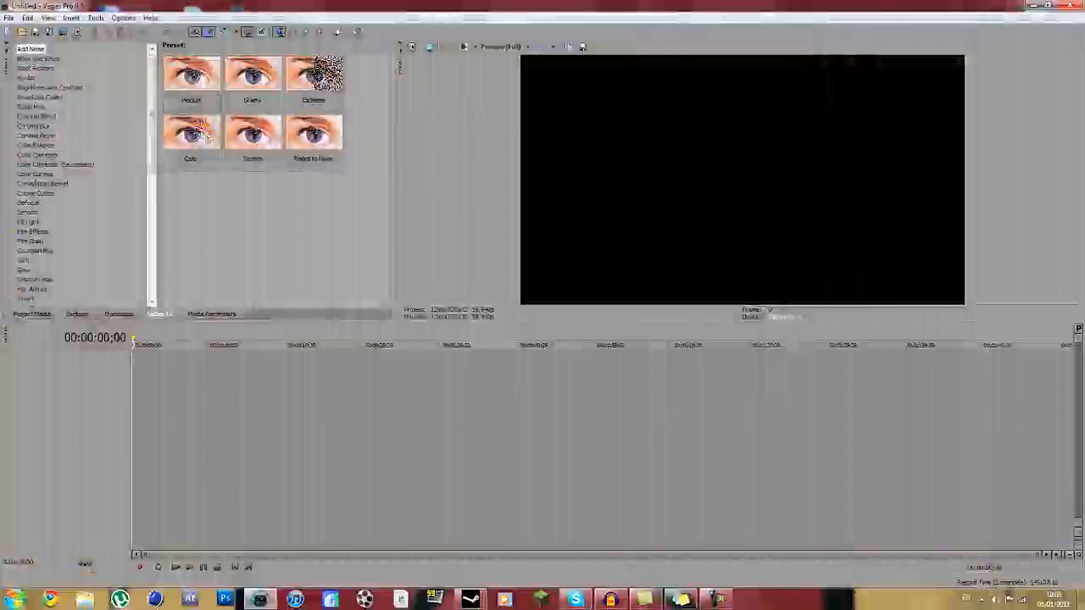
Browse to the Black Ops folder inside Recorded Gaming on the Expansion Drive (H:).
{"action": "key", "text": "super"}
{"action": "left_click", "coordinate": [201, 388]}
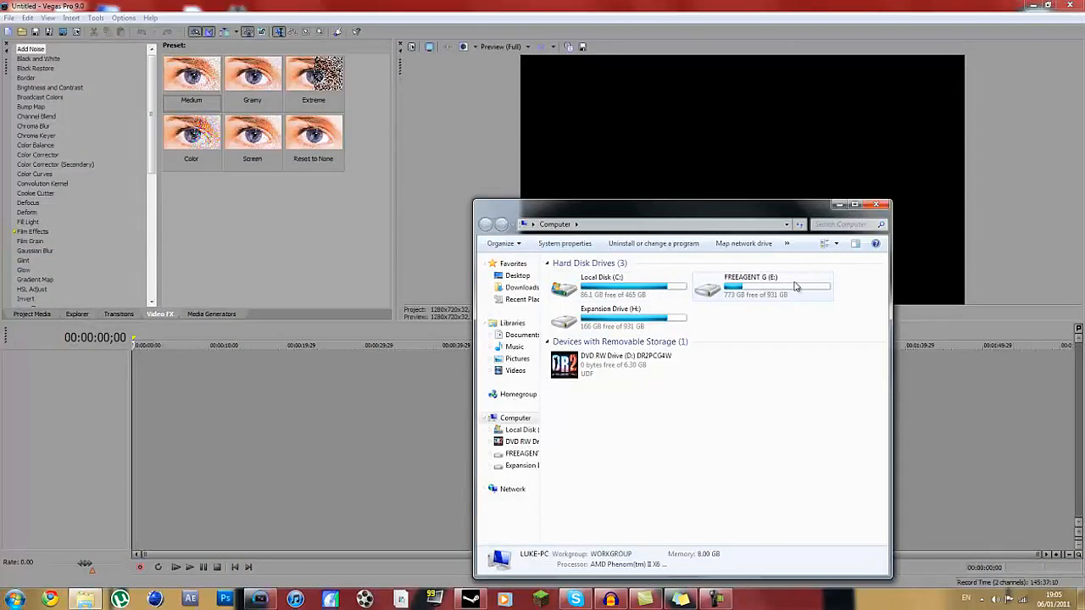
{"action": "double_click", "coordinate": [678, 323]}
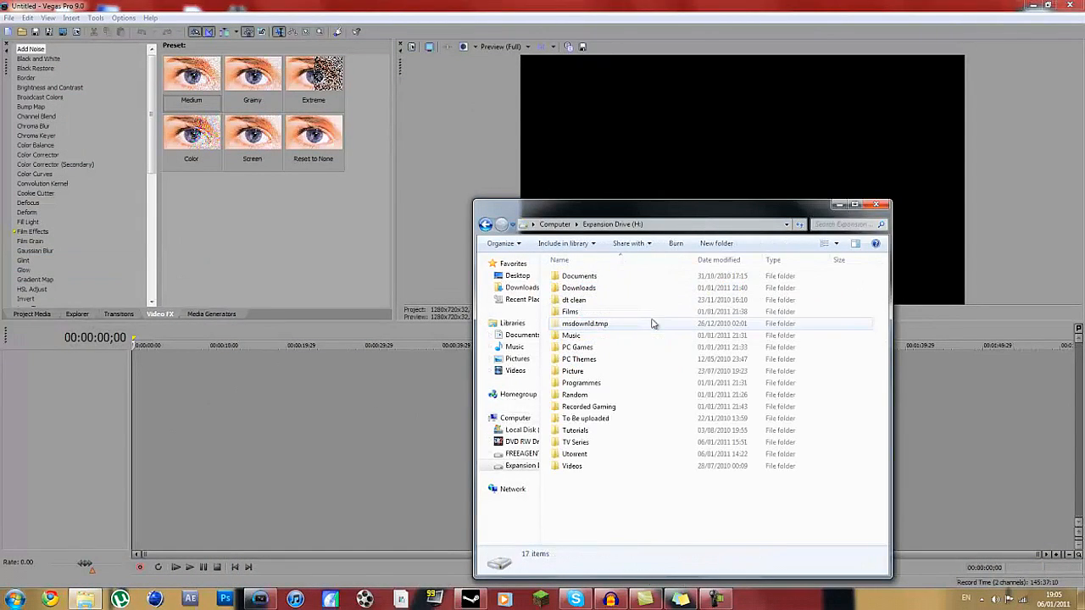
{"action": "double_click", "coordinate": [593, 407]}
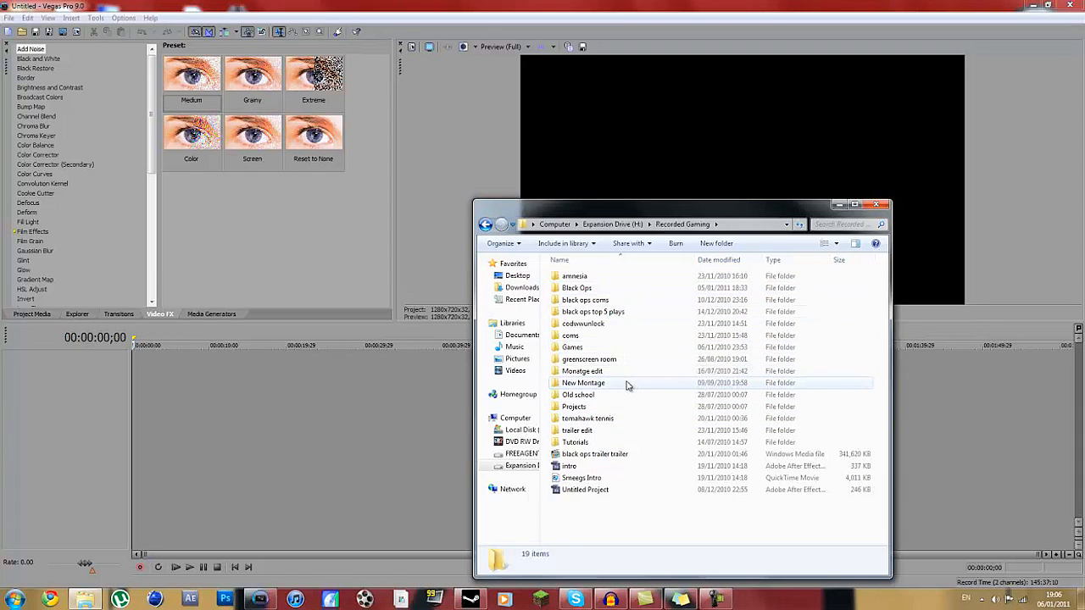
{"action": "double_click", "coordinate": [611, 288]}
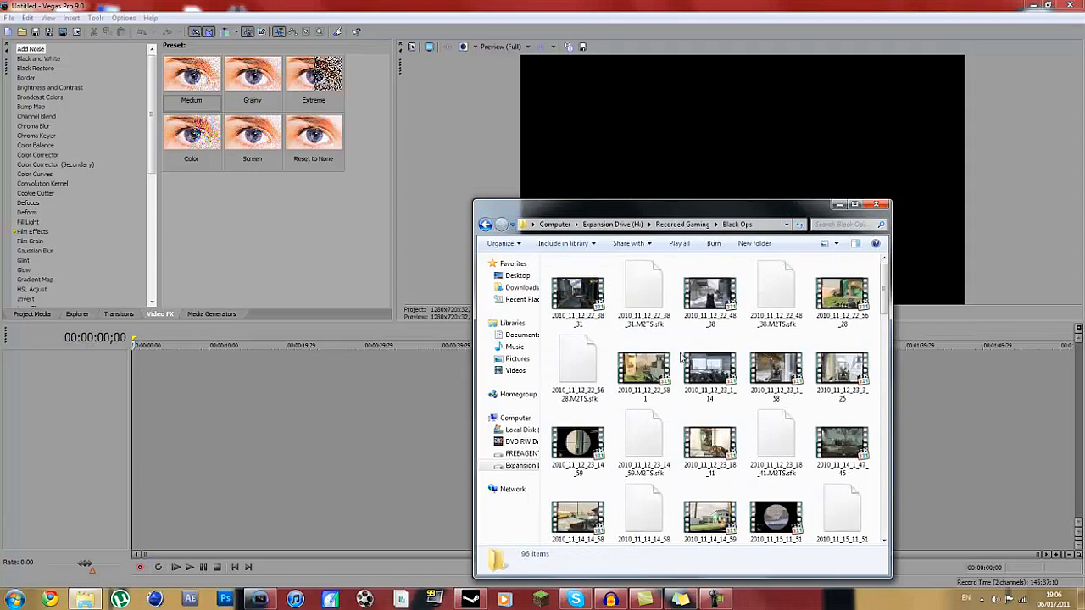
Find the gameplay clip 2010_11_26_12_59_24 in the Black Ops folder and add it to the empty timeline.
{"action": "scroll", "coordinate": [768, 373], "scroll_direction": "down", "scroll_amount": 1}
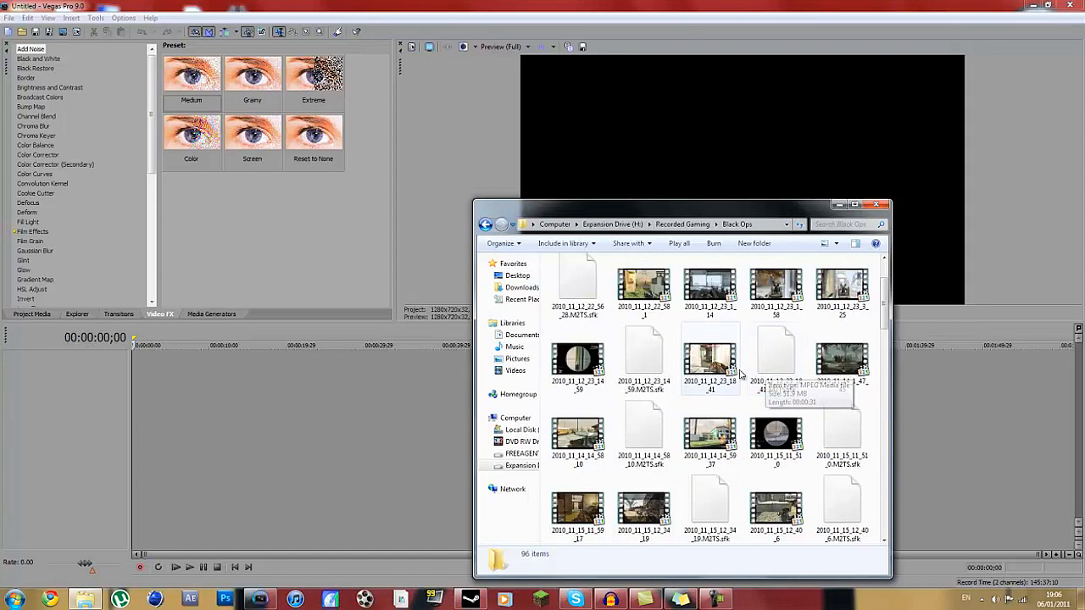
{"action": "scroll", "coordinate": [736, 373], "scroll_direction": "down", "scroll_amount": 5}
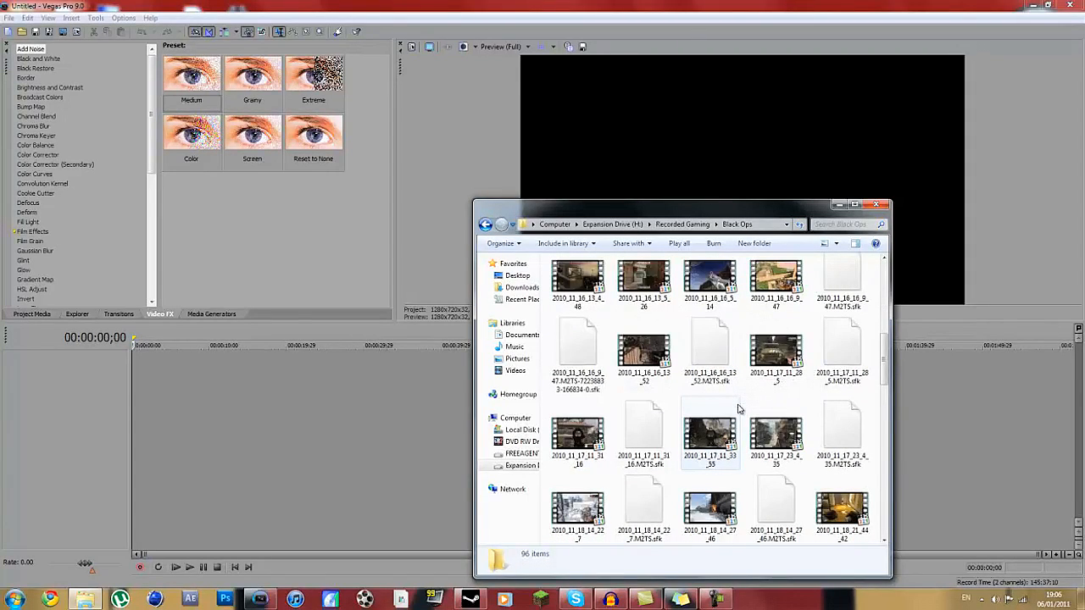
{"action": "scroll", "coordinate": [737, 410], "scroll_direction": "down", "scroll_amount": 4}
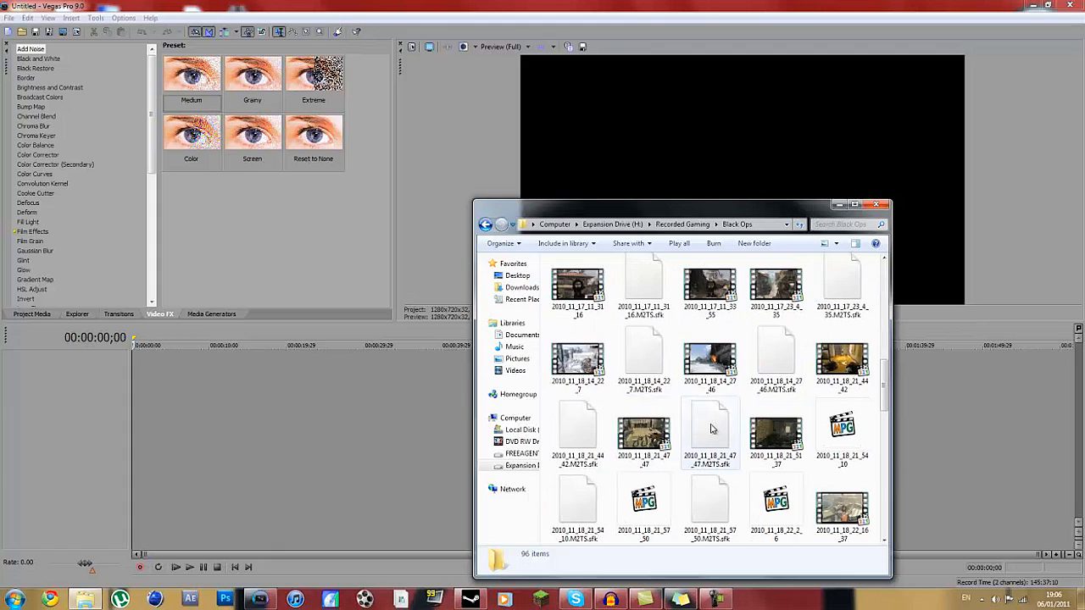
{"action": "scroll", "coordinate": [755, 436], "scroll_direction": "down", "scroll_amount": 3}
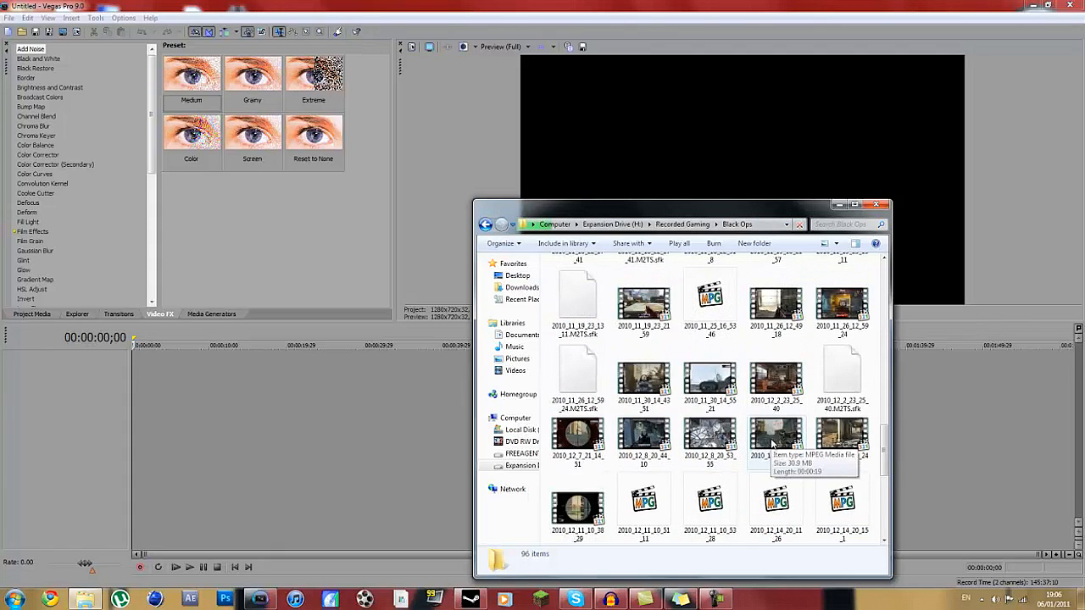
{"action": "scroll", "coordinate": [774, 442], "scroll_direction": "down", "scroll_amount": 3}
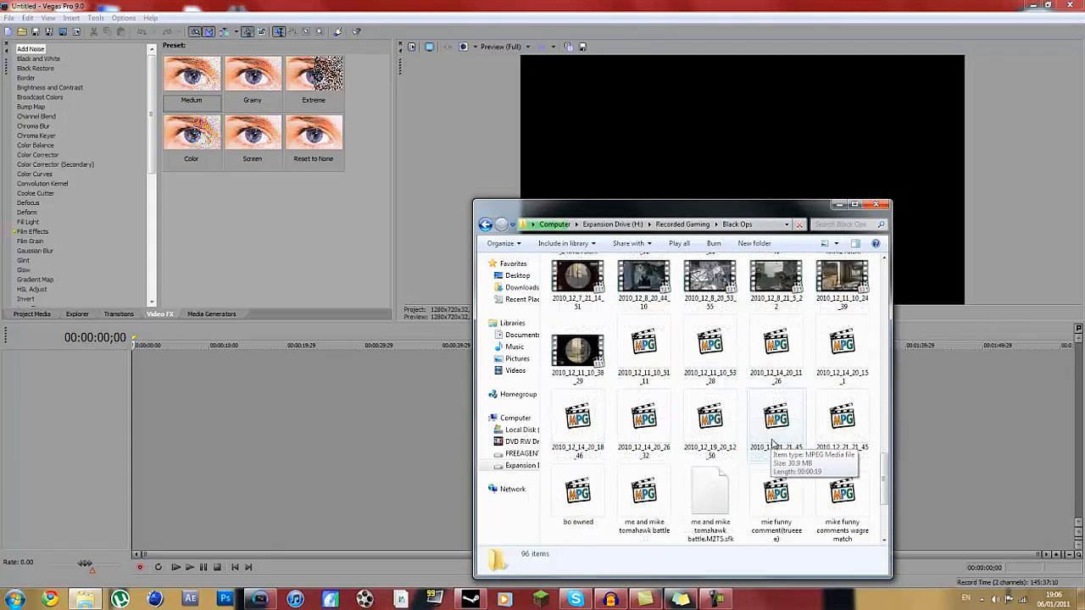
{"action": "scroll", "coordinate": [819, 386], "scroll_direction": "up", "scroll_amount": 5}
{"action": "left_click_drag", "start_coordinate": [819, 387], "coordinate": [339, 378]}
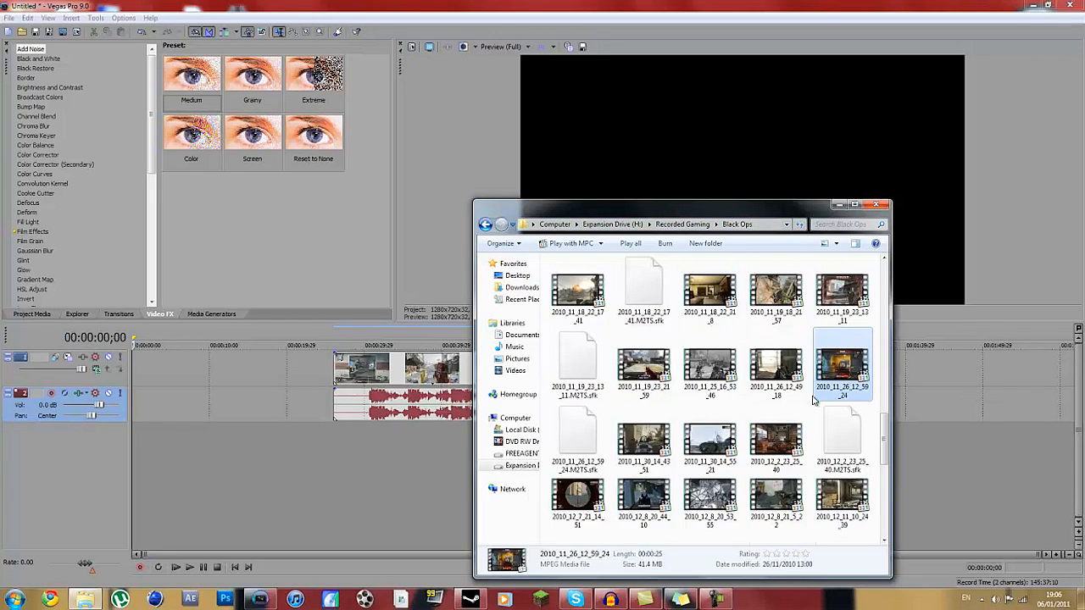
Add the clip 2010_11_16_16_9_47 at the timeline start and move the other clip up close behind it.
{"action": "scroll", "coordinate": [812, 400], "scroll_direction": "down", "scroll_amount": 3}
{"action": "scroll", "coordinate": [812, 400], "scroll_direction": "up", "scroll_amount": 6}
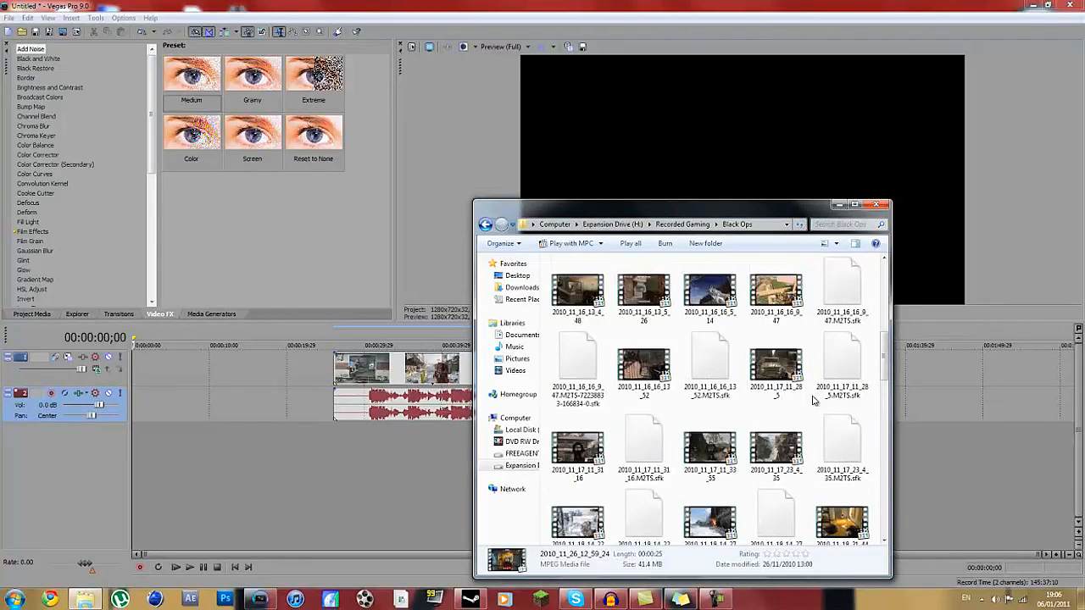
{"action": "left_click", "coordinate": [788, 293]}
{"action": "left_click_drag", "start_coordinate": [158, 378], "coordinate": [159, 378]}
{"action": "left_click_drag", "start_coordinate": [334, 369], "coordinate": [238, 370]}
Apply the pvr Event Pan/Crop preset to both gameplay clips on the timeline.
{"action": "right_click", "coordinate": [183, 376]}
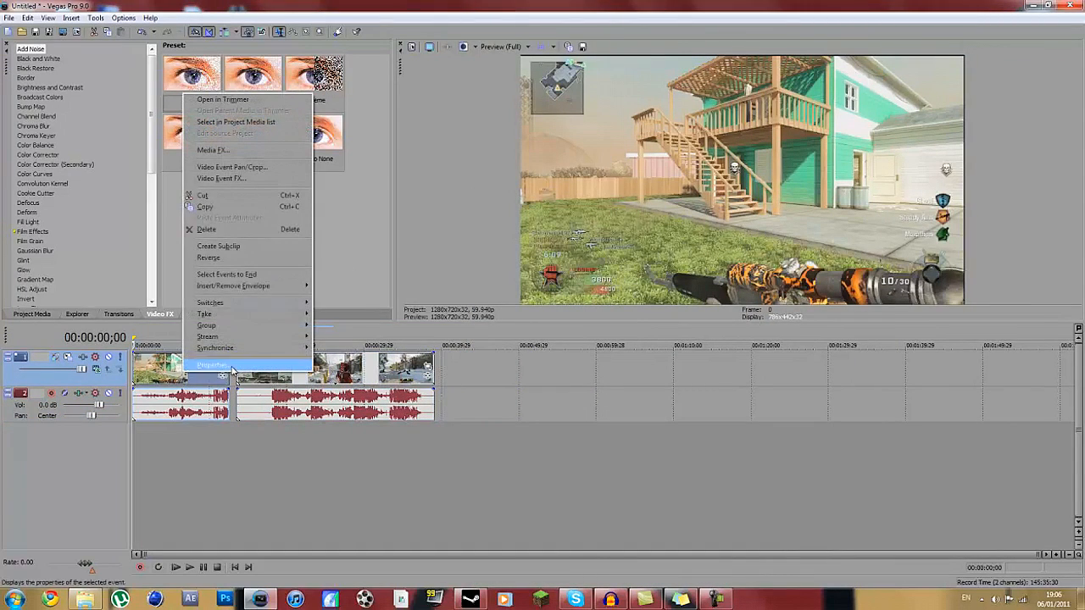
{"action": "left_click", "coordinate": [171, 373]}
{"action": "left_click", "coordinate": [223, 366]}
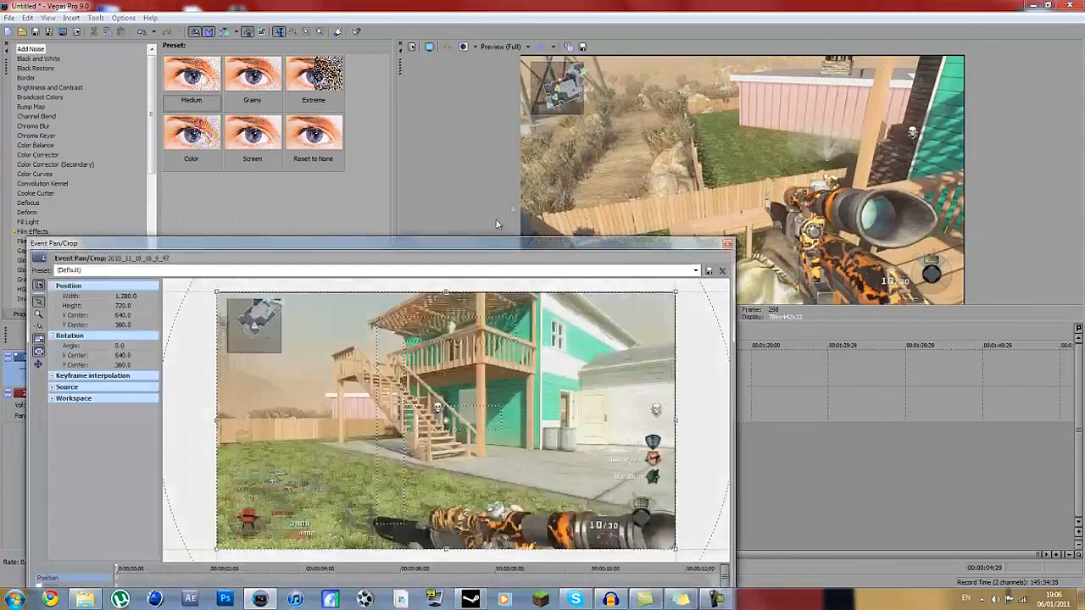
{"action": "left_click", "coordinate": [695, 269]}
{"action": "left_click", "coordinate": [624, 319]}
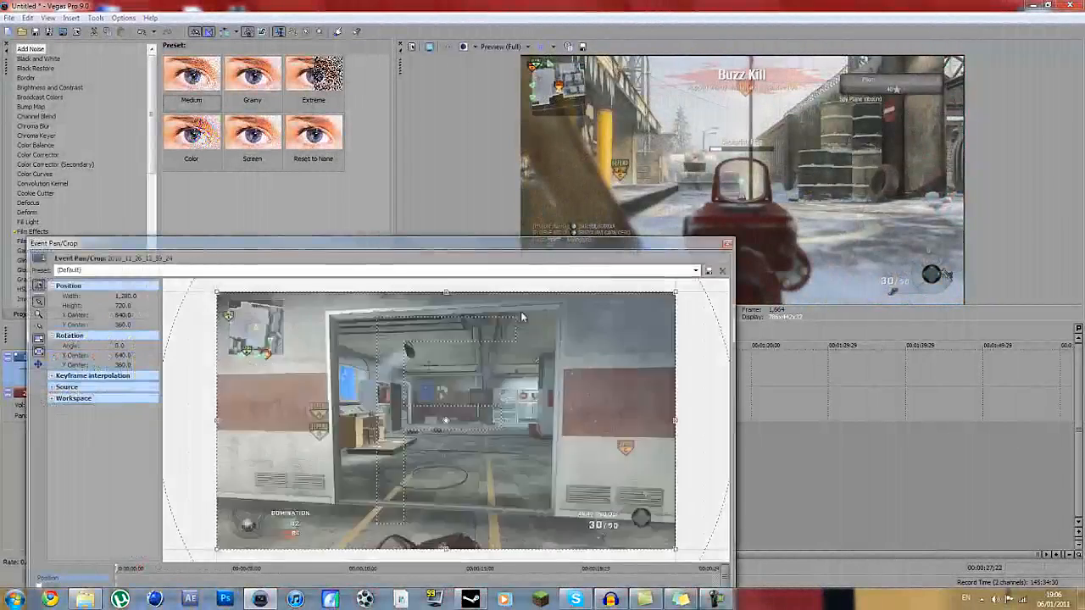
{"action": "left_click", "coordinate": [695, 269]}
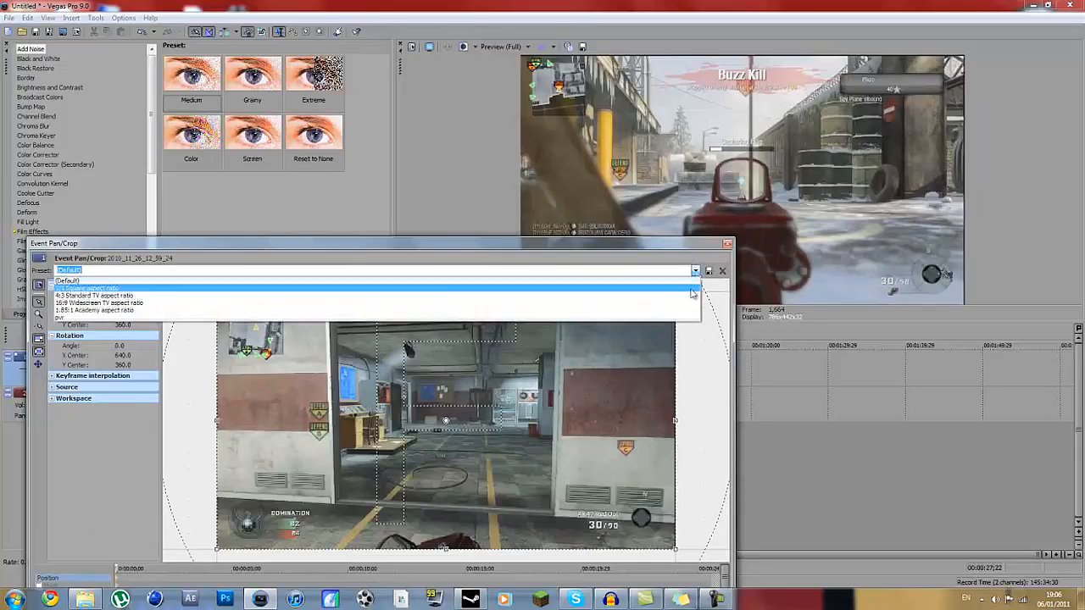
{"action": "left_click", "coordinate": [624, 313]}
{"action": "left_click", "coordinate": [727, 244]}
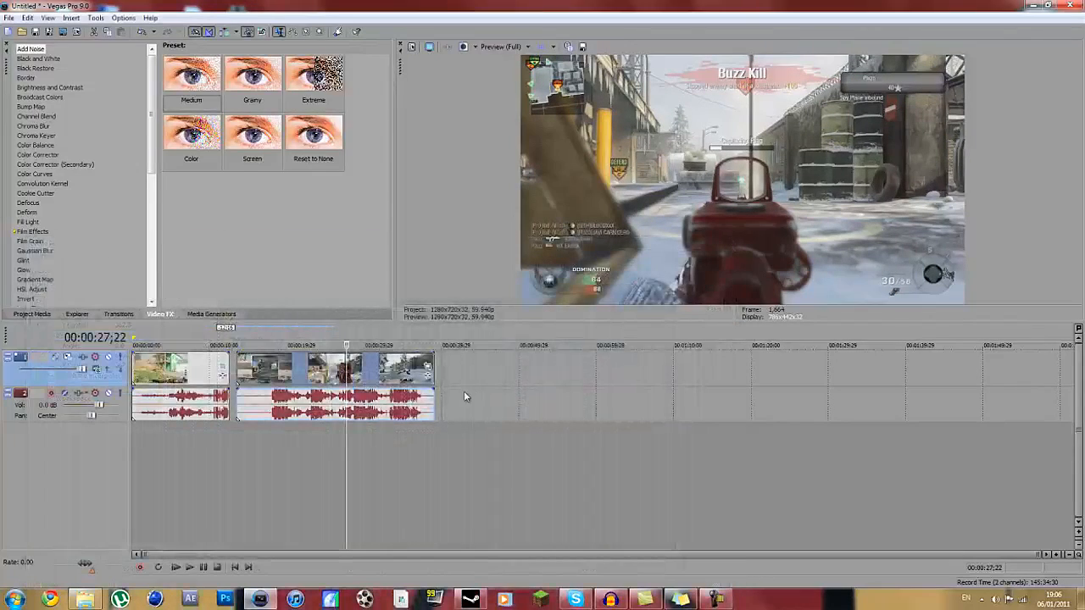
Add the cod filter package to the second clip as its Video Event FX.
{"action": "left_click", "coordinate": [311, 379]}
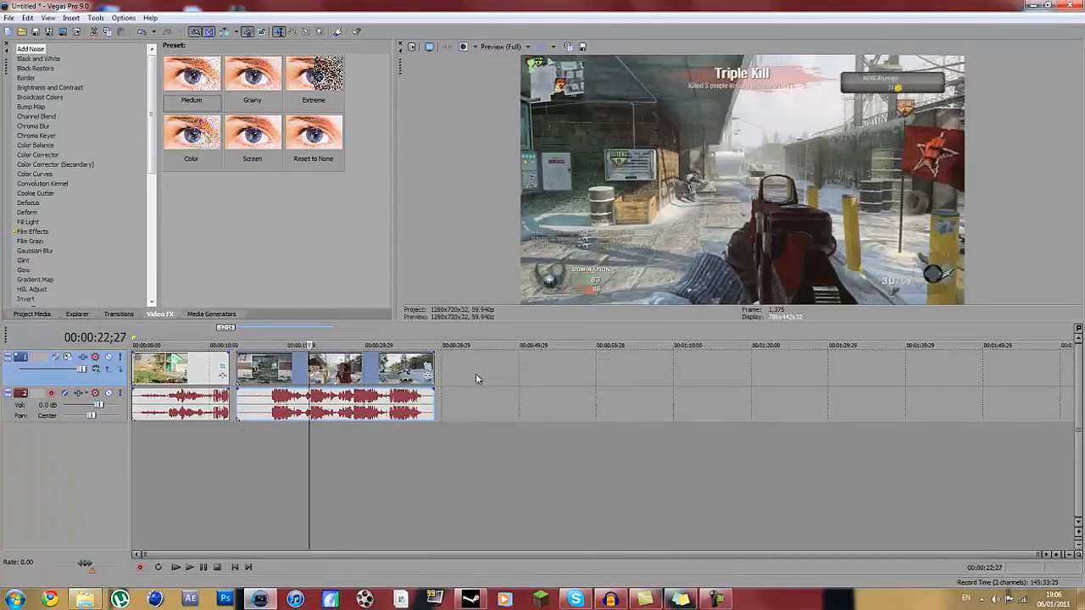
{"action": "left_click", "coordinate": [427, 378]}
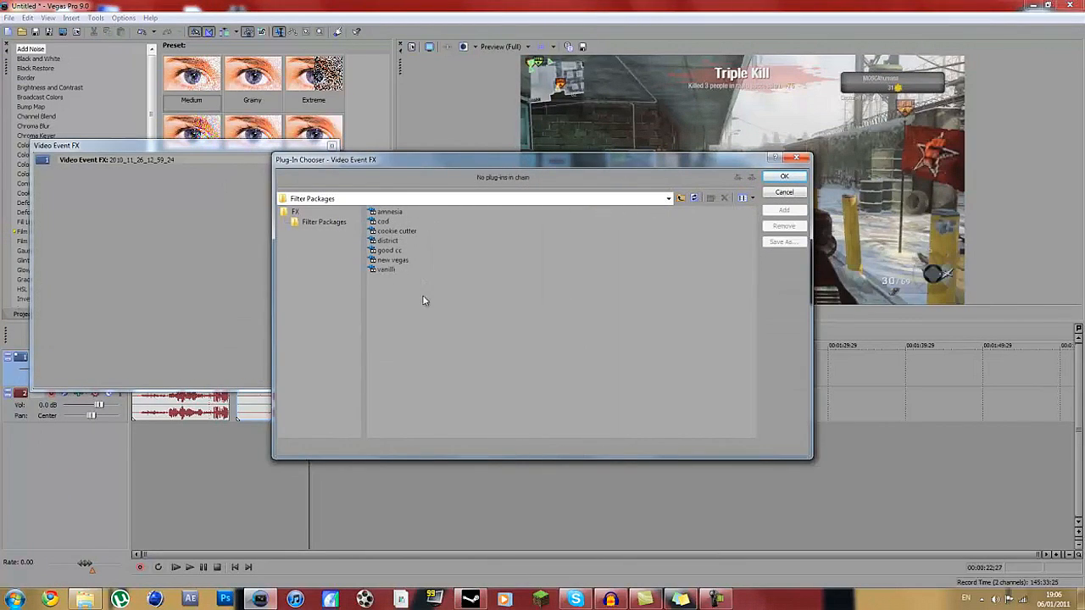
{"action": "left_click", "coordinate": [381, 222]}
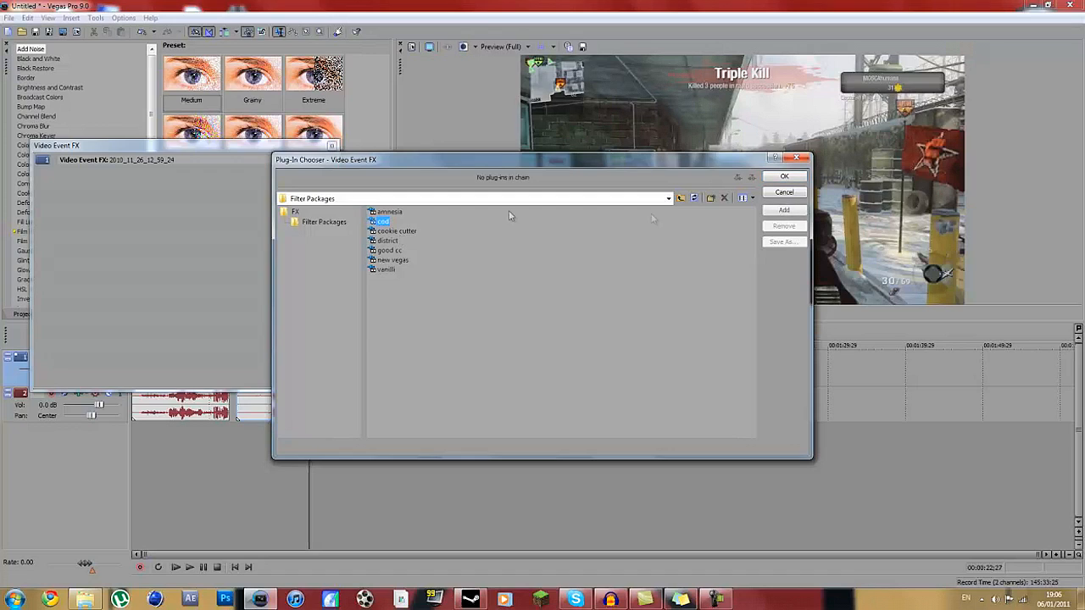
{"action": "left_click", "coordinate": [785, 211]}
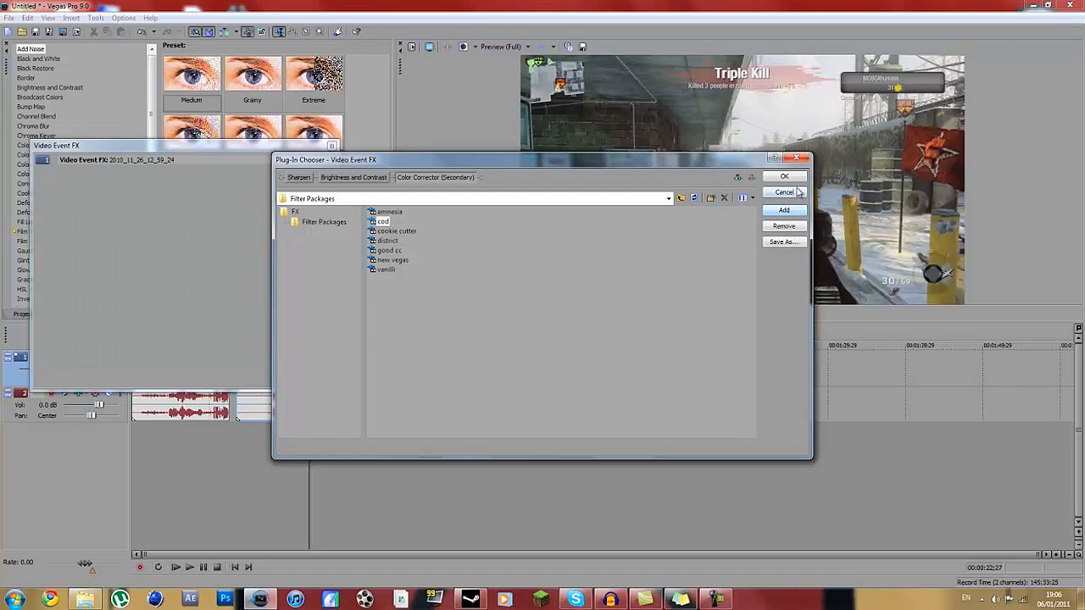
{"action": "left_click", "coordinate": [795, 178]}
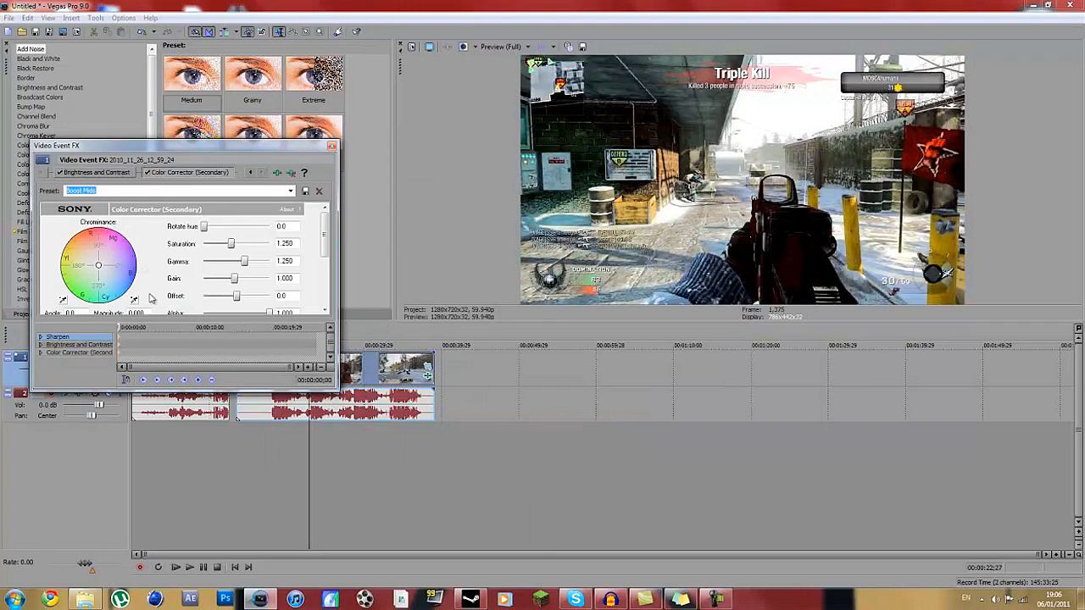
Examine the second clip's Sharpen, Brightness and Contrast, and Color Corrector (Secondary) settings.
{"action": "left_click", "coordinate": [97, 173]}
{"action": "left_click", "coordinate": [251, 174]}
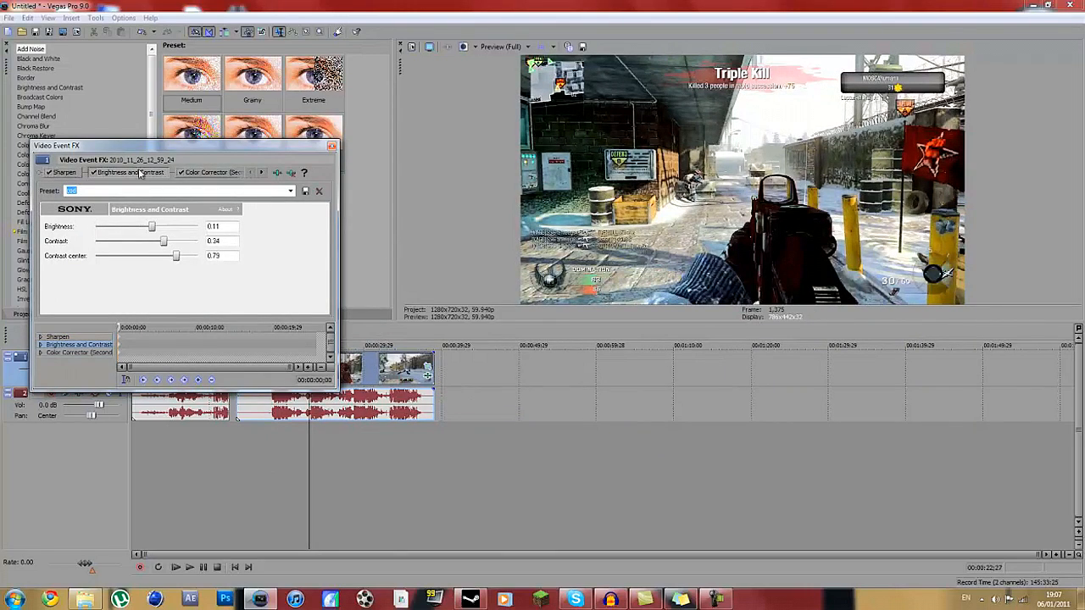
{"action": "left_click", "coordinate": [66, 173]}
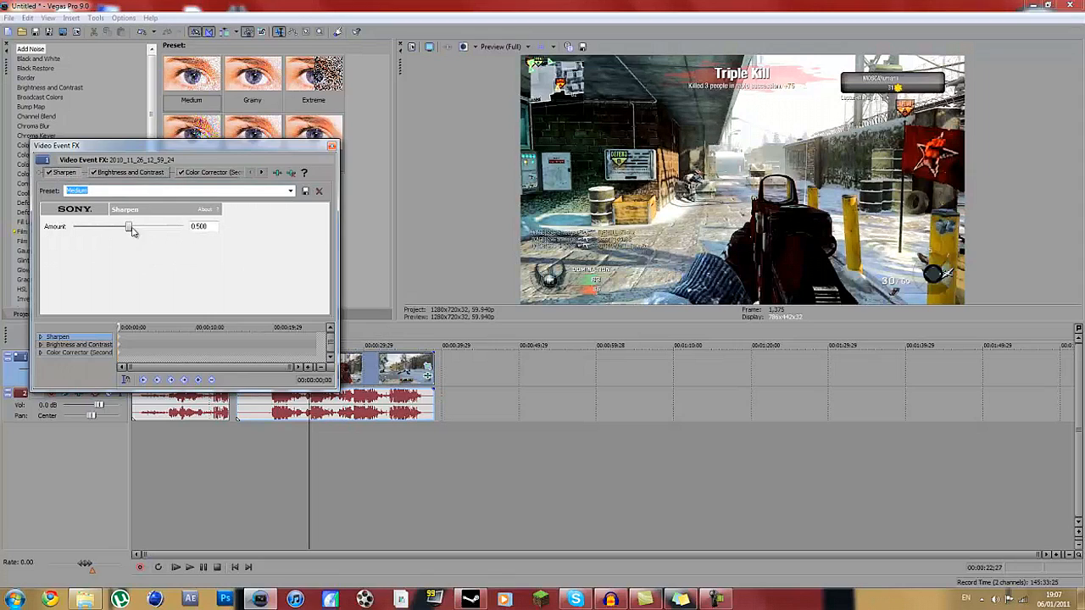
{"action": "left_click_drag", "start_coordinate": [165, 150], "coordinate": [318, 168]}
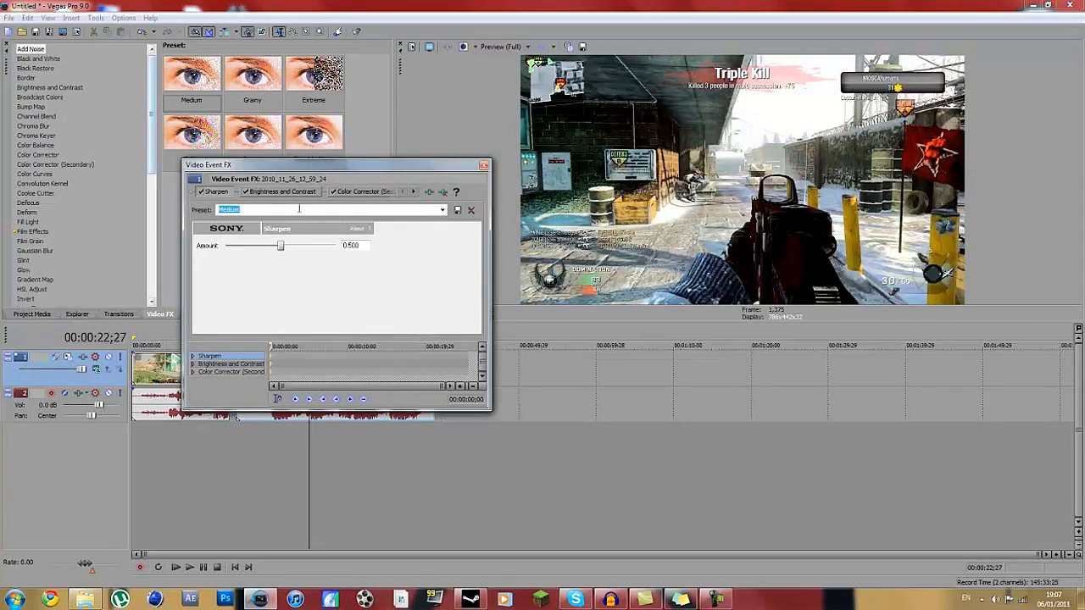
{"action": "left_click", "coordinate": [293, 192]}
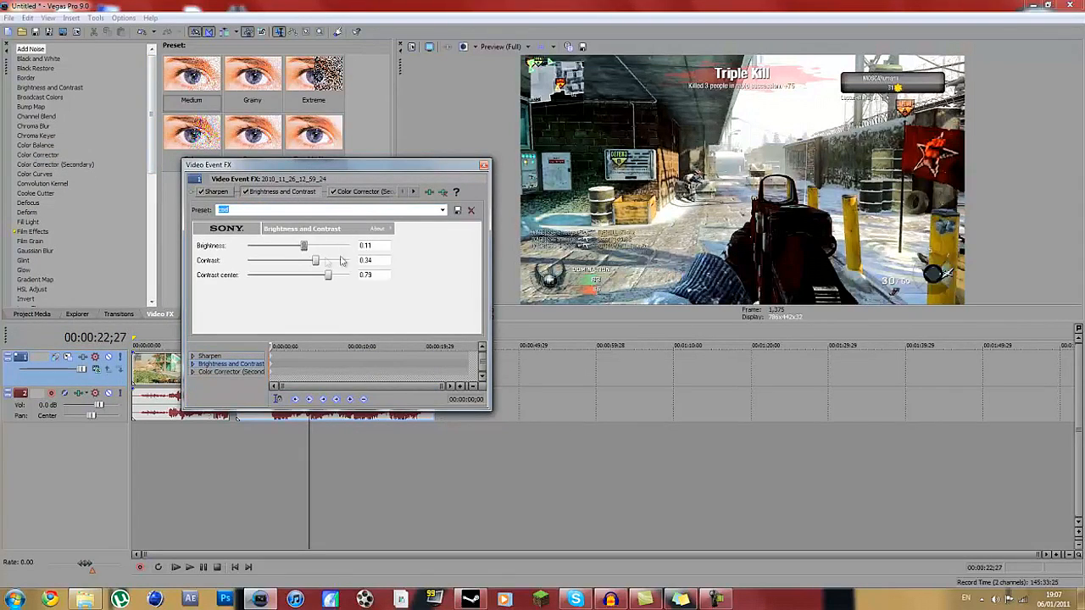
{"action": "left_click", "coordinate": [361, 193]}
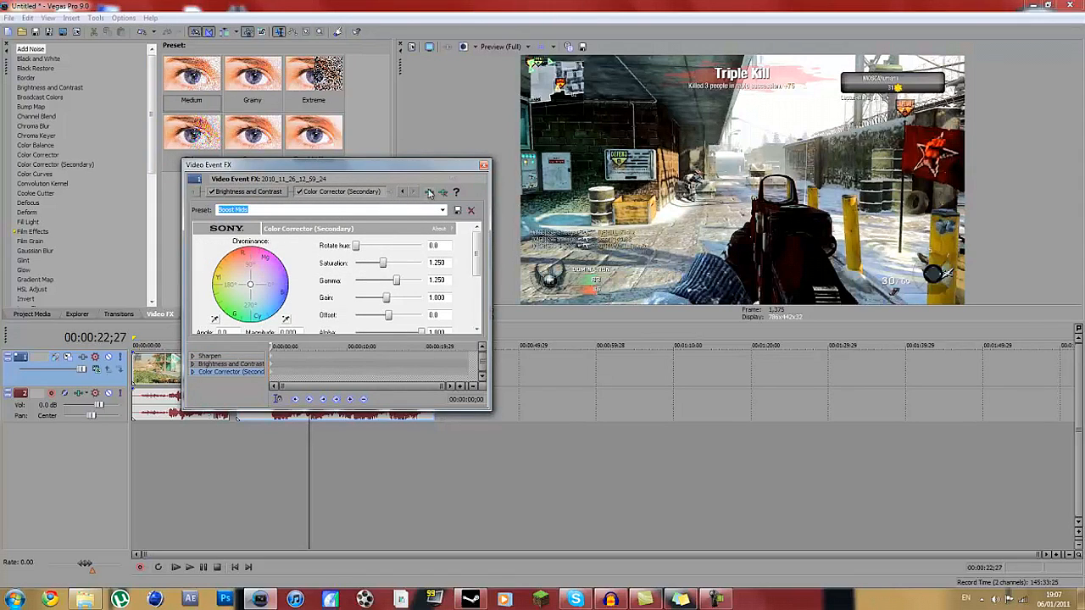
{"action": "left_click", "coordinate": [483, 167]}
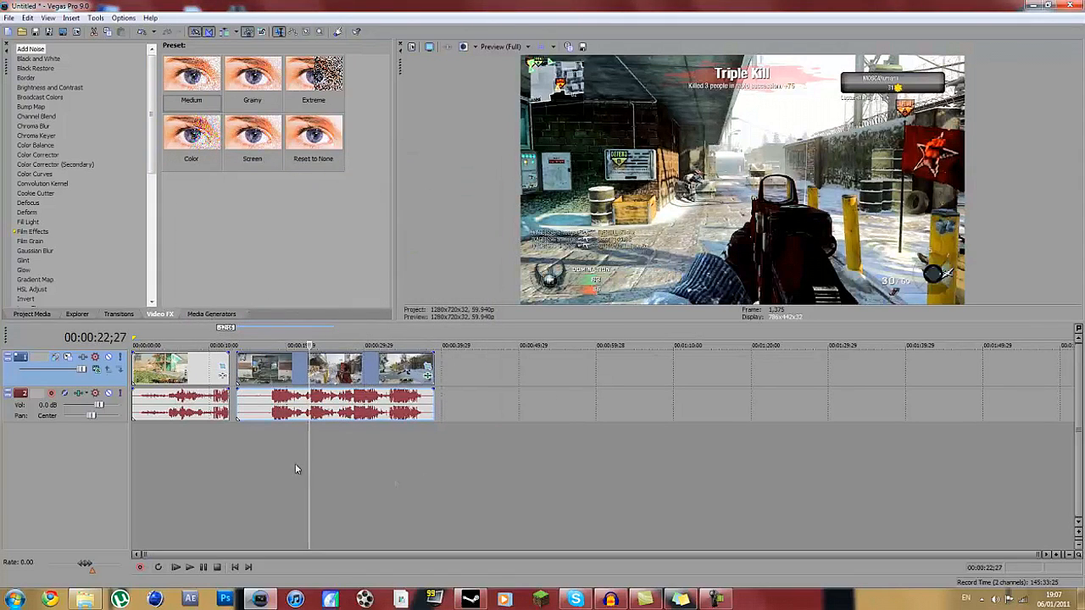
Add the cod filter package to the first clip as its Video Event FX.
{"action": "left_click", "coordinate": [203, 435]}
{"action": "left_click", "coordinate": [225, 377]}
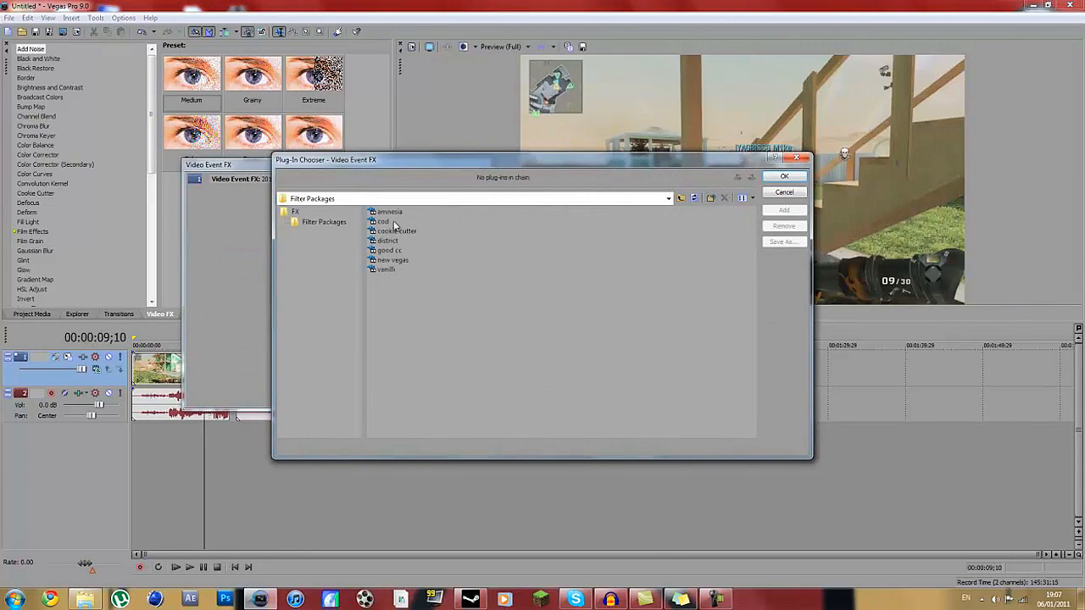
{"action": "left_click", "coordinate": [383, 222]}
{"action": "left_click", "coordinate": [784, 209]}
{"action": "left_click", "coordinate": [784, 177]}
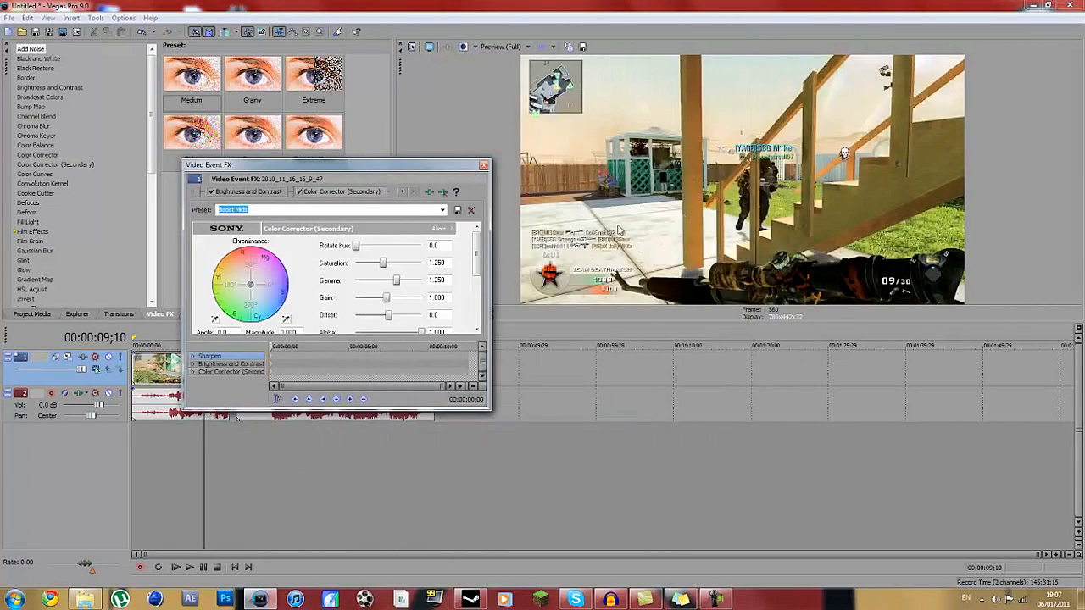
{"action": "left_click", "coordinate": [483, 167]}
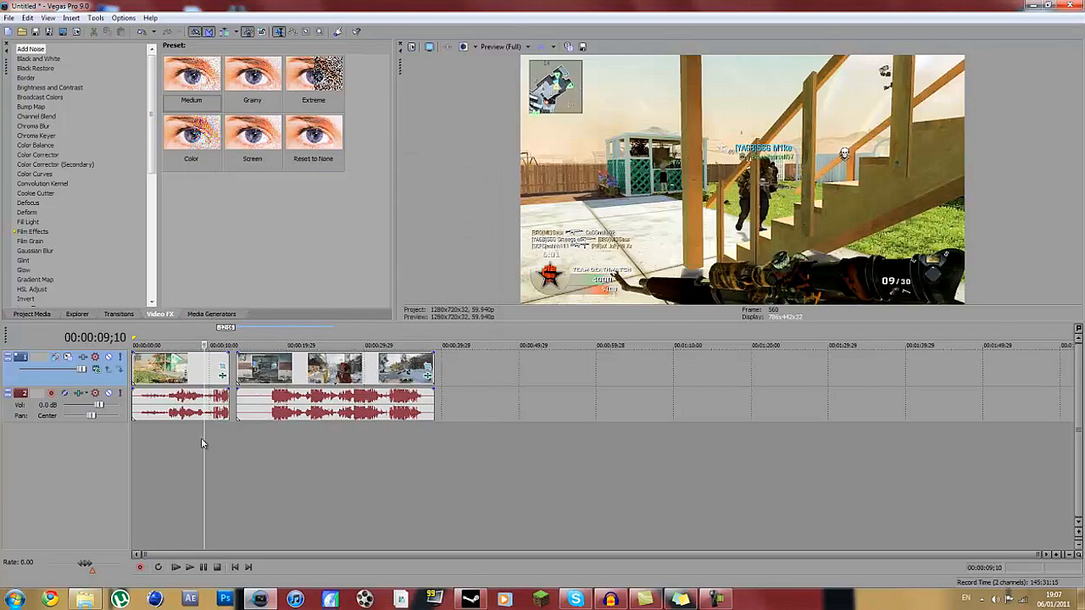
Trim the first clip's beginning up to 00:00:01;24 and move the shortened clip back to the timeline start.
{"action": "left_click", "coordinate": [167, 432]}
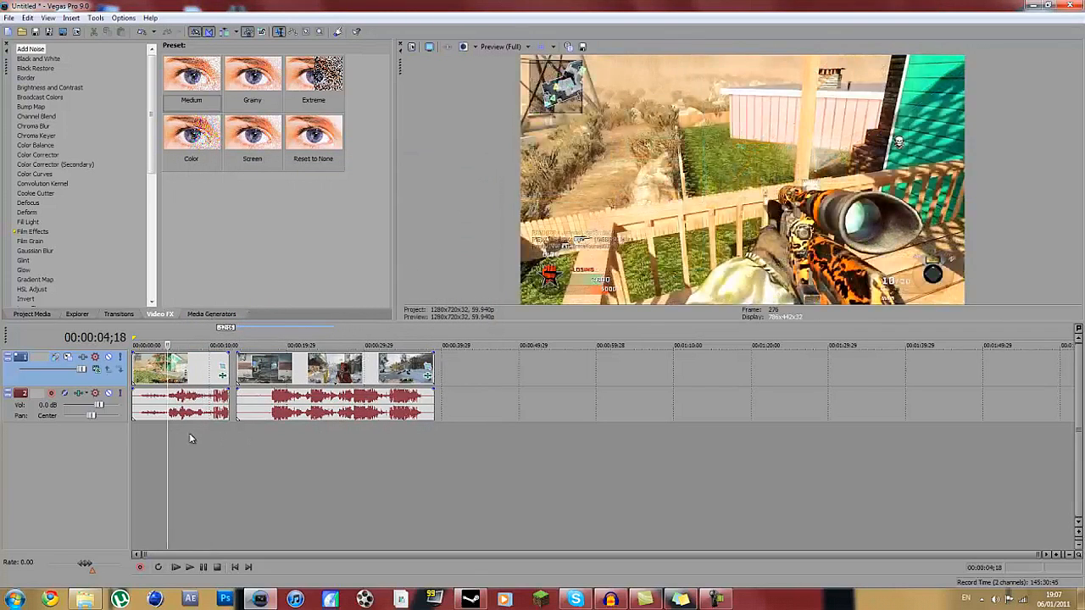
{"action": "left_click", "coordinate": [146, 428]}
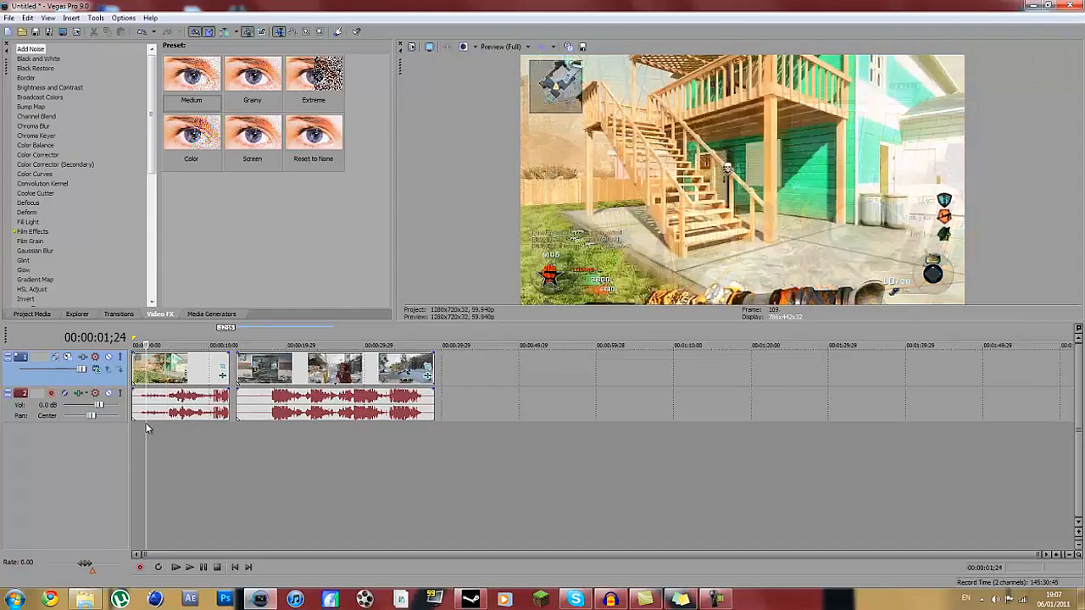
{"action": "left_click_drag", "start_coordinate": [133, 376], "coordinate": [147, 371]}
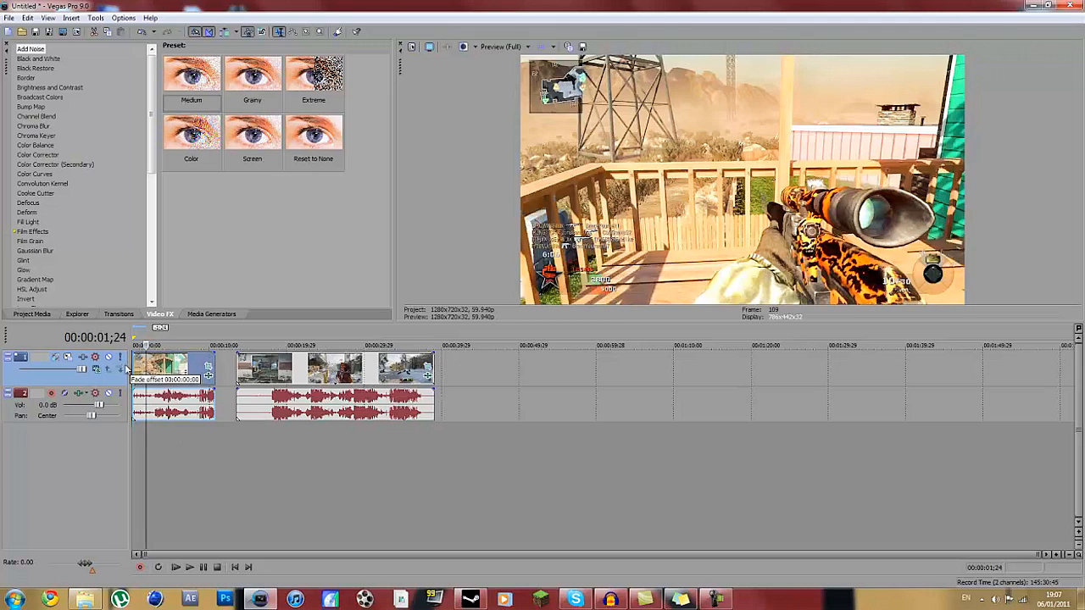
Step frame by frame through the first clip from 00:00:04;20 to find a cut point just after the kill.
{"action": "left_click", "coordinate": [237, 569]}
{"action": "scroll", "coordinate": [231, 464], "scroll_direction": "up", "scroll_amount": 3}
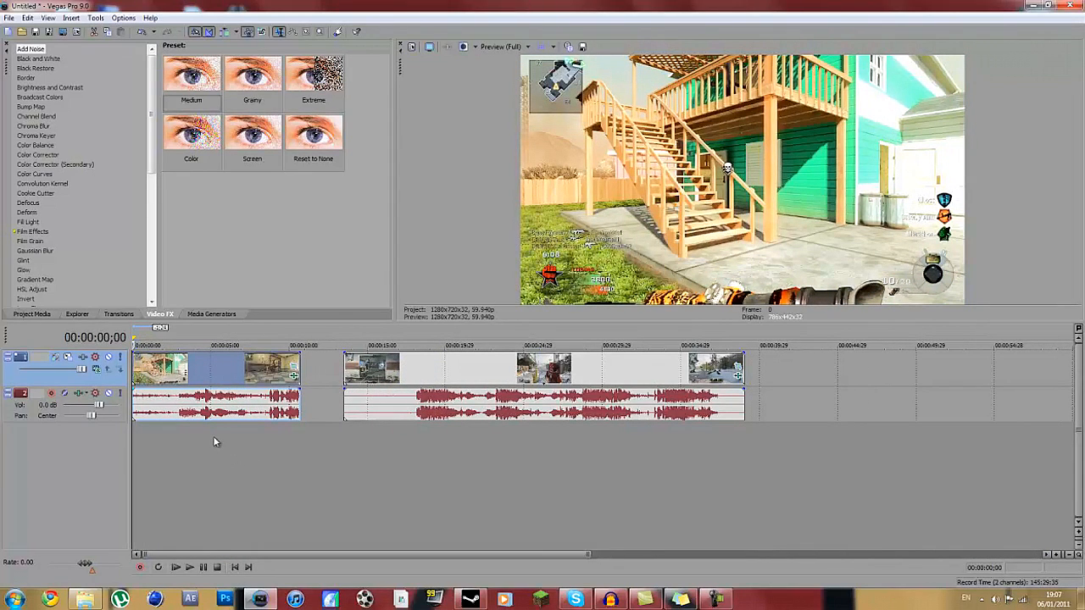
{"action": "left_click", "coordinate": [214, 436]}
{"action": "left_click", "coordinate": [205, 431]}
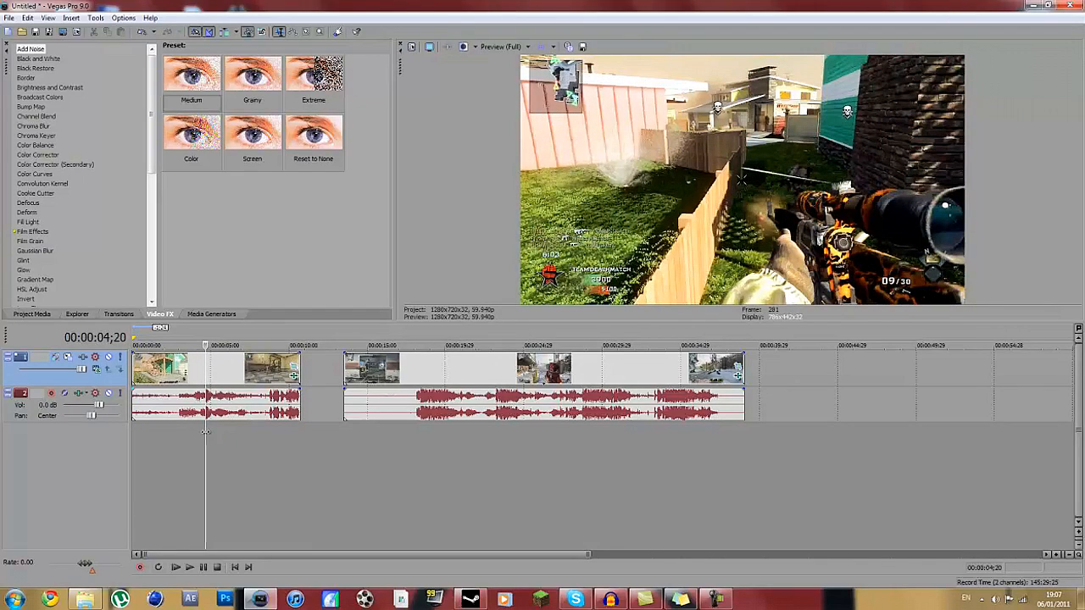
{"action": "key", "text": "alt+Right"}
{"action": "key", "text": "alt+Right"}
{"action": "key", "text": "alt+Right"}
{"action": "key", "text": "alt+Right"}
{"action": "key", "text": "alt+Right"}
{"action": "key", "text": "alt+Right"}
{"action": "key", "text": "alt+Right"}
{"action": "key", "text": "alt+Right"}
{"action": "key", "text": "alt+Right"}
{"action": "key", "text": "alt+Right"}
{"action": "key", "text": "alt+Right"}
{"action": "key", "text": "alt+Right"}
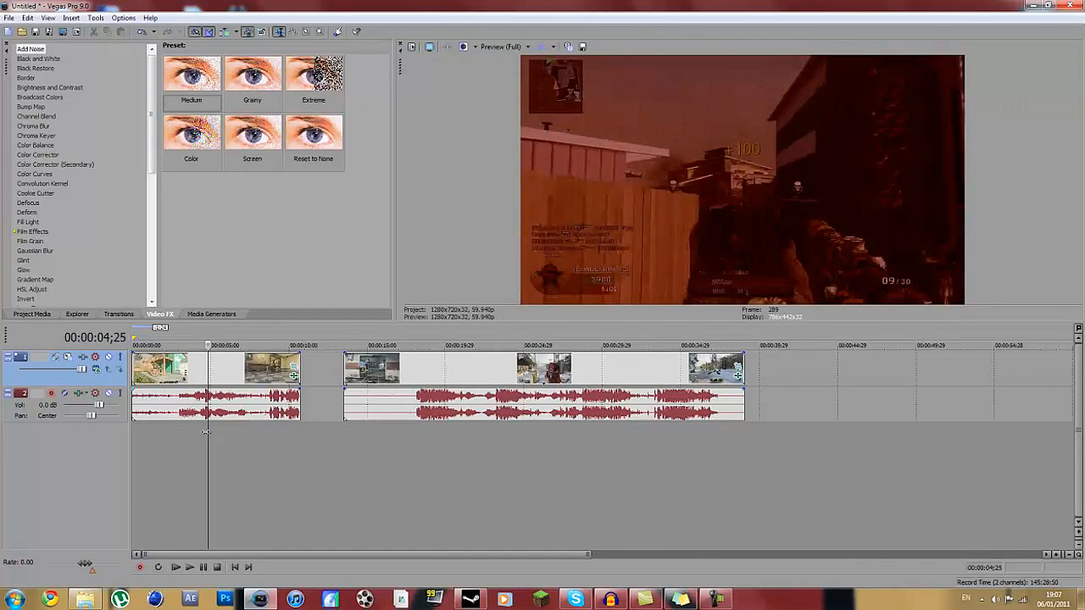
{"action": "key", "text": "alt+Right"}
{"action": "key", "text": "alt+Right"}
{"action": "key", "text": "alt+Right"}
{"action": "key", "text": "alt+Right"}
{"action": "key", "text": "alt+Right"}
{"action": "key", "text": "alt+Right"}
{"action": "key", "text": "alt+Right"}
{"action": "key", "text": "alt+Right"}
{"action": "key", "text": "alt+Right"}
{"action": "key", "text": "alt+Right"}
{"action": "key", "text": "alt+Right"}
{"action": "key", "text": "alt+Right"}
{"action": "key", "text": "alt+Right"}
{"action": "key", "text": "alt+Right"}
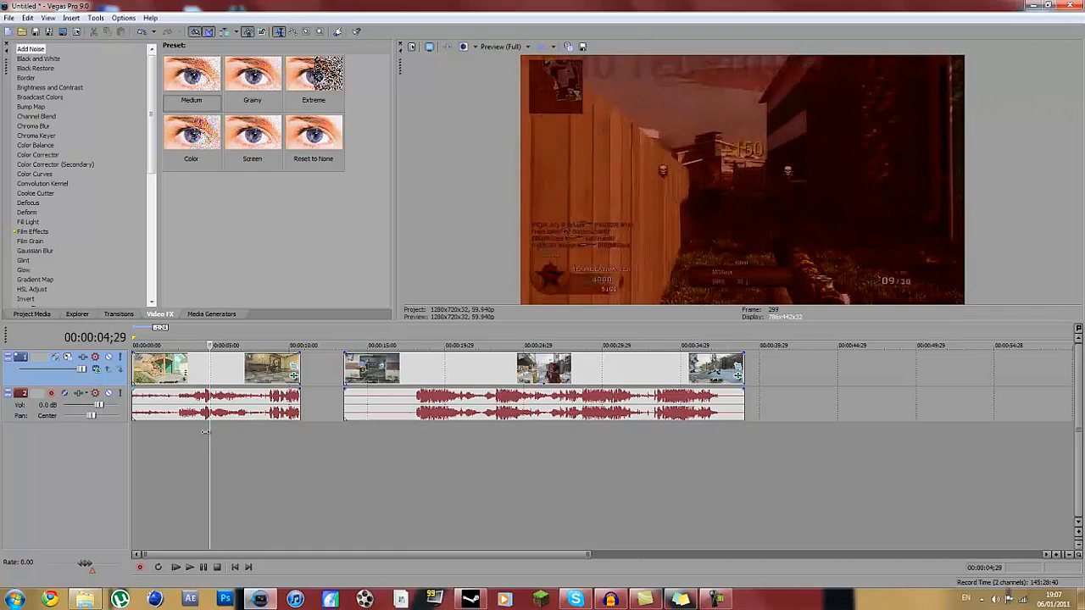
{"action": "left_click", "coordinate": [610, 599]}
{"action": "left_click", "coordinate": [610, 599]}
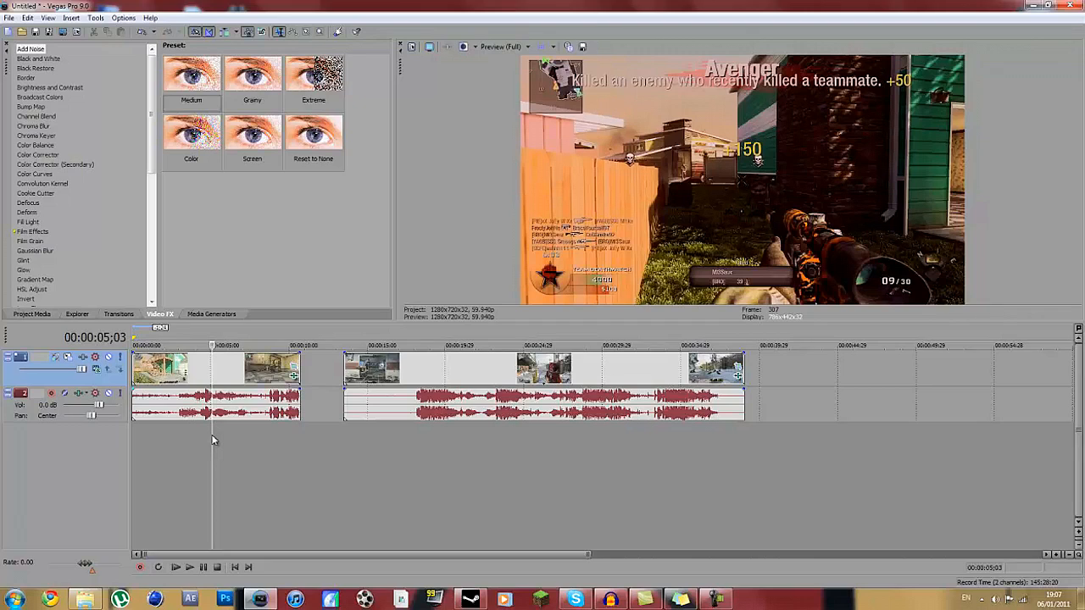
Find the sharp frame after the Avenger kill and trim the first clip's end to 00:00:05;09.
{"action": "key", "text": "space"}
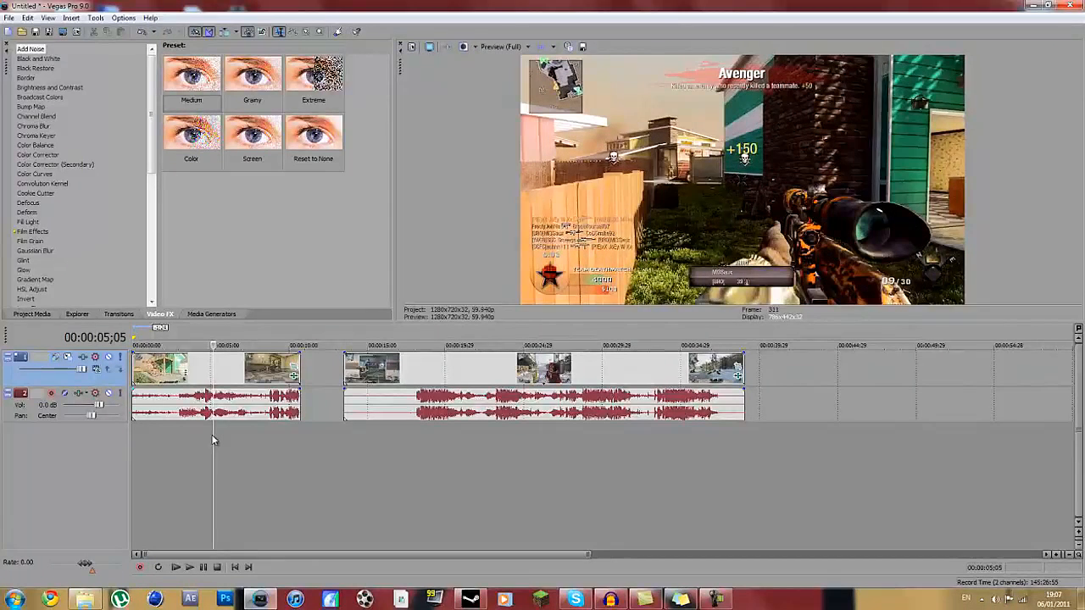
{"action": "key", "text": "alt+Left"}
{"action": "key", "text": "alt+Left"}
{"action": "key", "text": "alt+Left"}
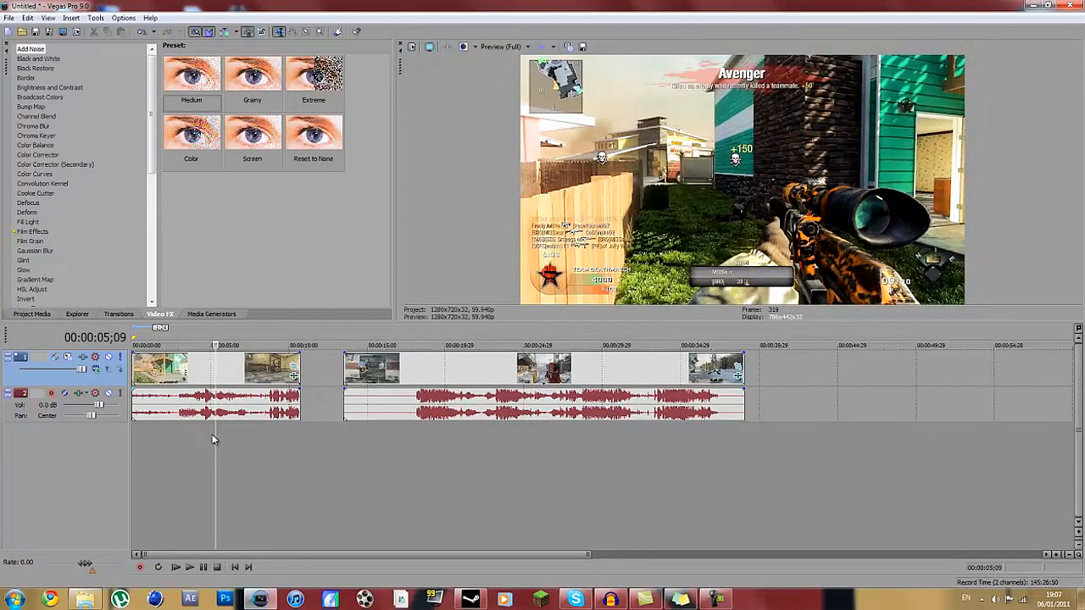
{"action": "key", "text": "alt+Right"}
{"action": "key", "text": "alt+Left"}
{"action": "key", "text": "alt+Left"}
{"action": "key", "text": "alt+Left"}
{"action": "key", "text": "alt+Left"}
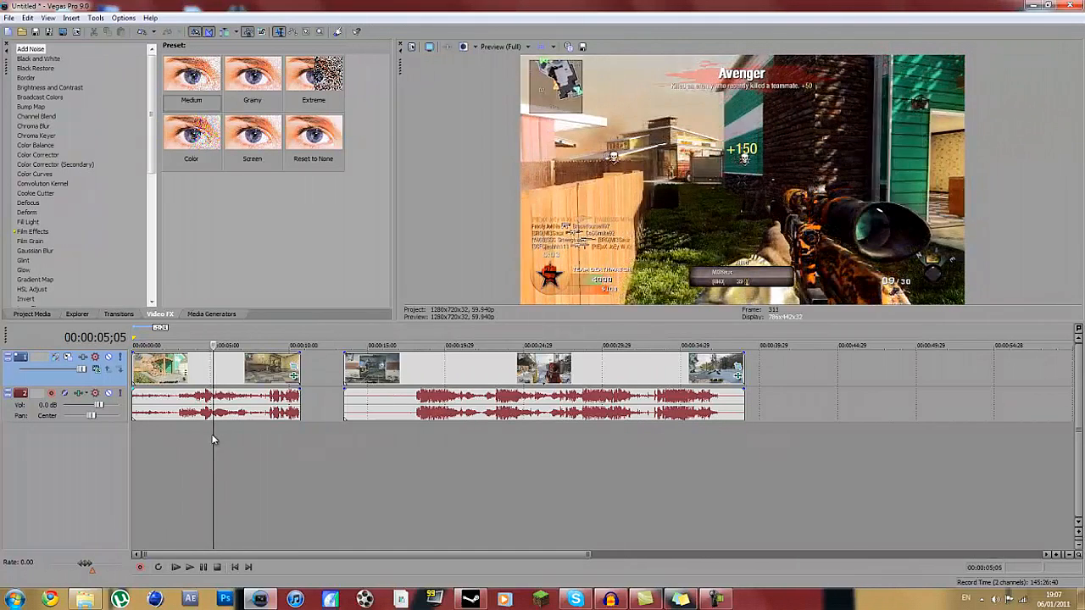
{"action": "key", "text": "alt+Right"}
{"action": "key", "text": "alt+Right"}
{"action": "key", "text": "alt+Right"}
{"action": "key", "text": "alt+Right"}
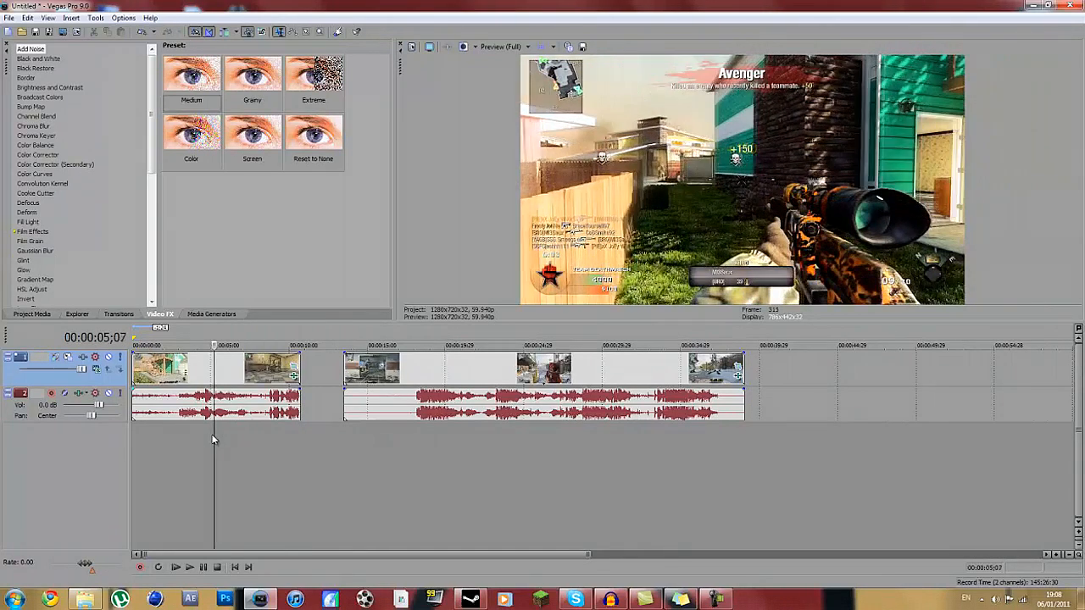
{"action": "key", "text": "alt+Right"}
{"action": "key", "text": "alt+Right"}
{"action": "key", "text": "alt+Right"}
{"action": "key", "text": "alt+Right"}
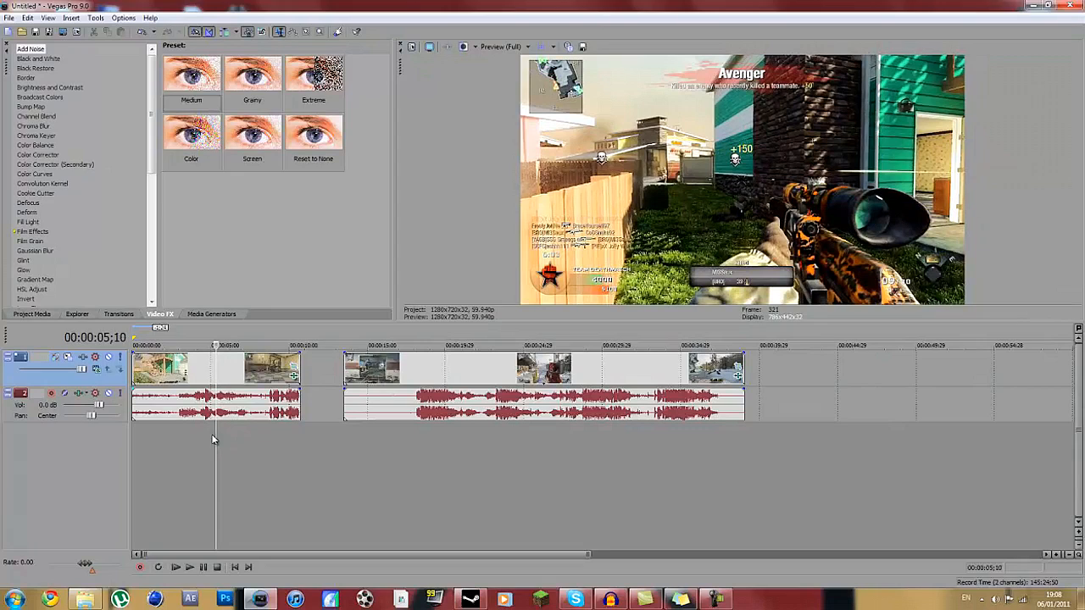
{"action": "key", "text": "alt+Left"}
{"action": "key", "text": "alt+Left"}
{"action": "key", "text": "alt+Left"}
{"action": "key", "text": "alt+Left"}
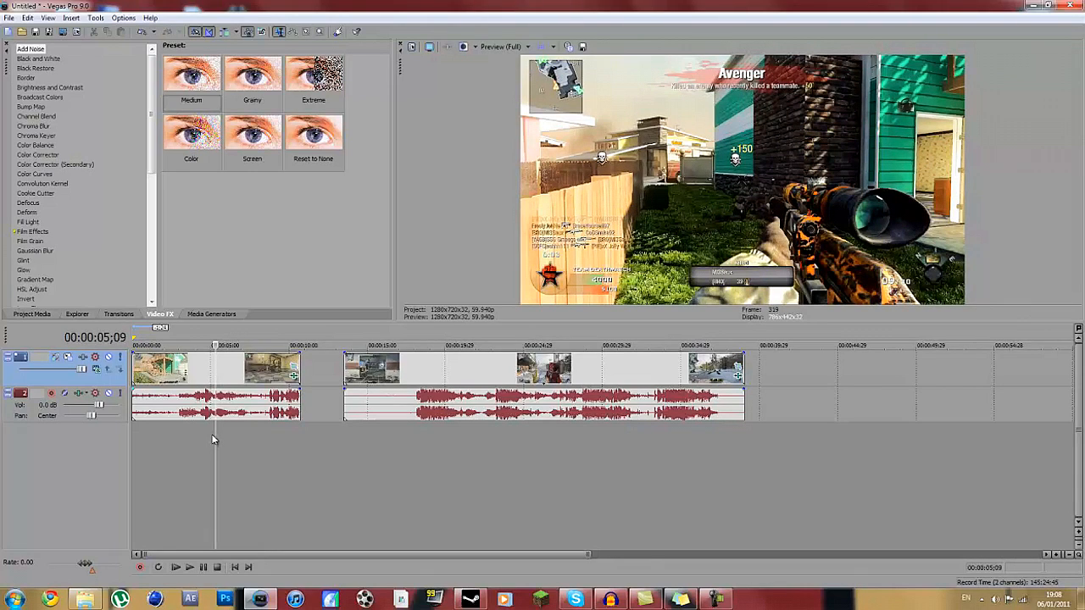
{"action": "left_click", "coordinate": [298, 363]}
{"action": "left_click_drag", "start_coordinate": [298, 363], "coordinate": [215, 373]}
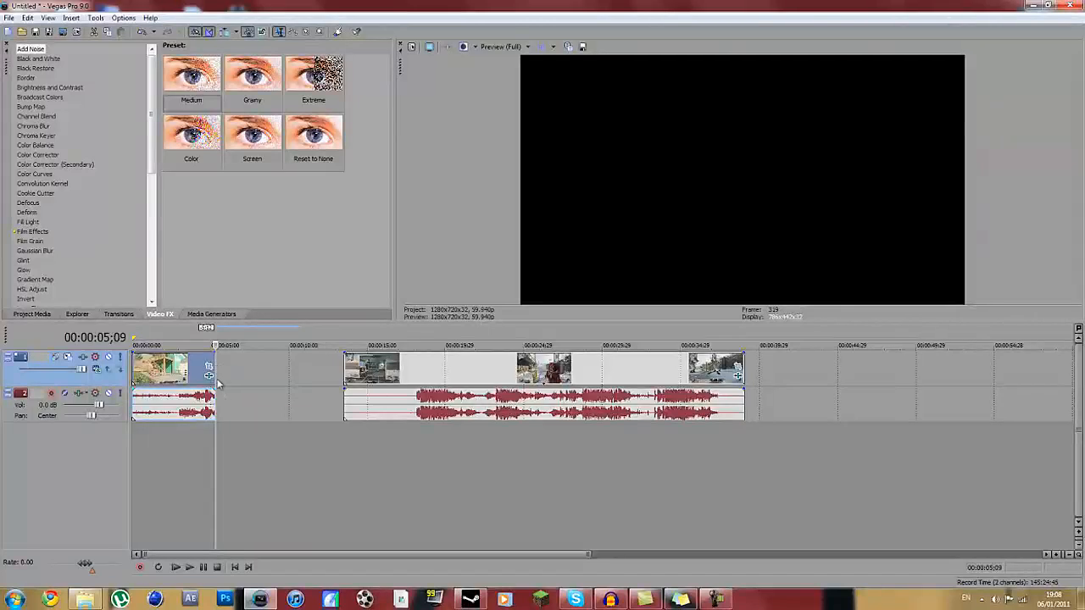
Split off the first clip's last frame at 00:00:05;09 and create a subclip from it.
{"action": "scroll", "coordinate": [217, 383], "scroll_direction": "up", "scroll_amount": 10}
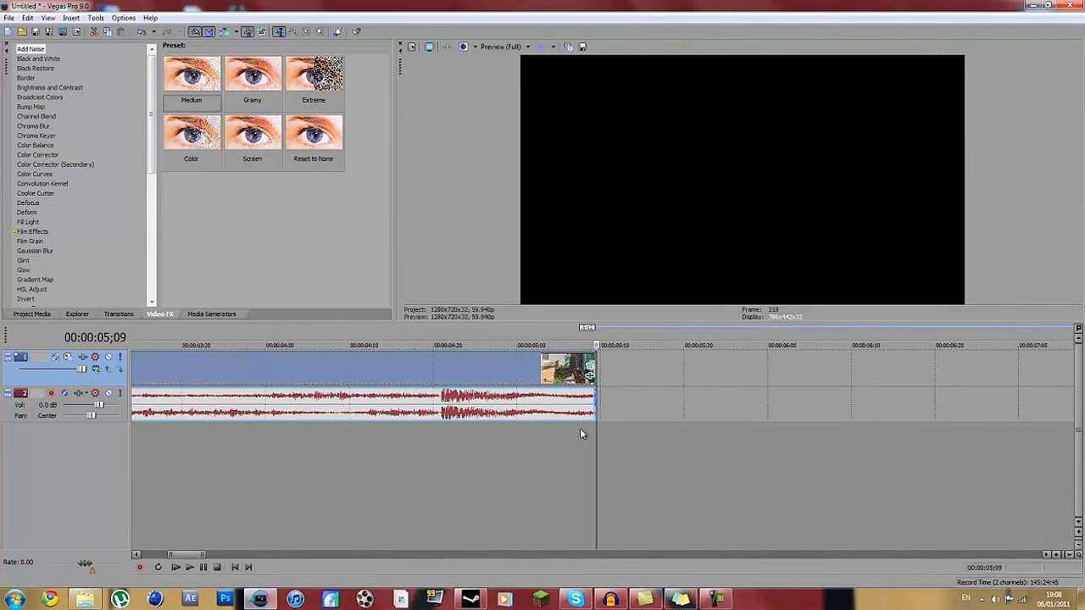
{"action": "key", "text": "Left"}
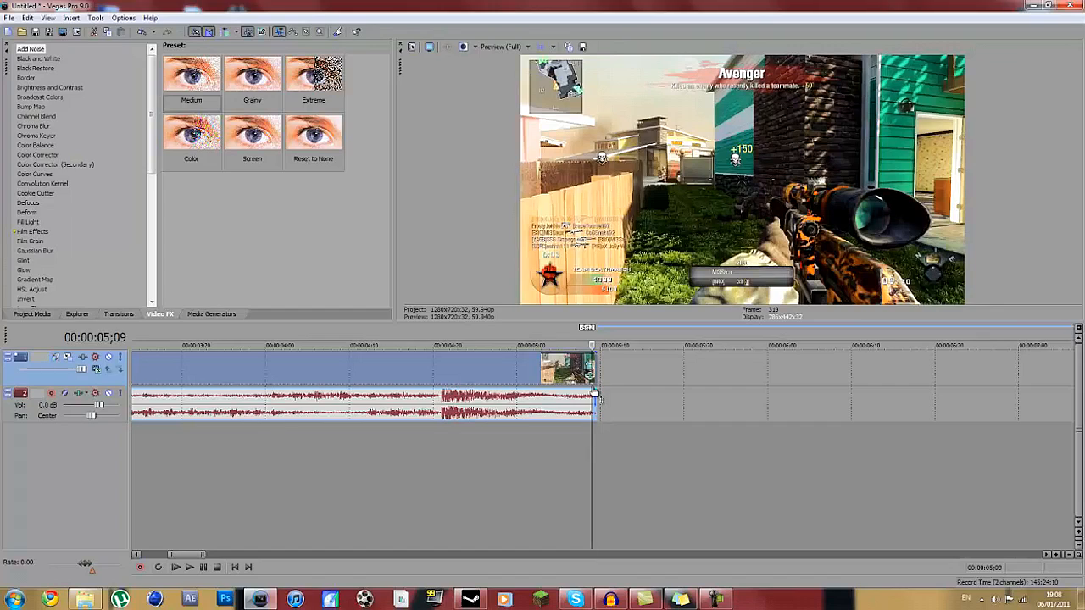
{"action": "scroll", "coordinate": [598, 399], "scroll_direction": "up", "scroll_amount": 3}
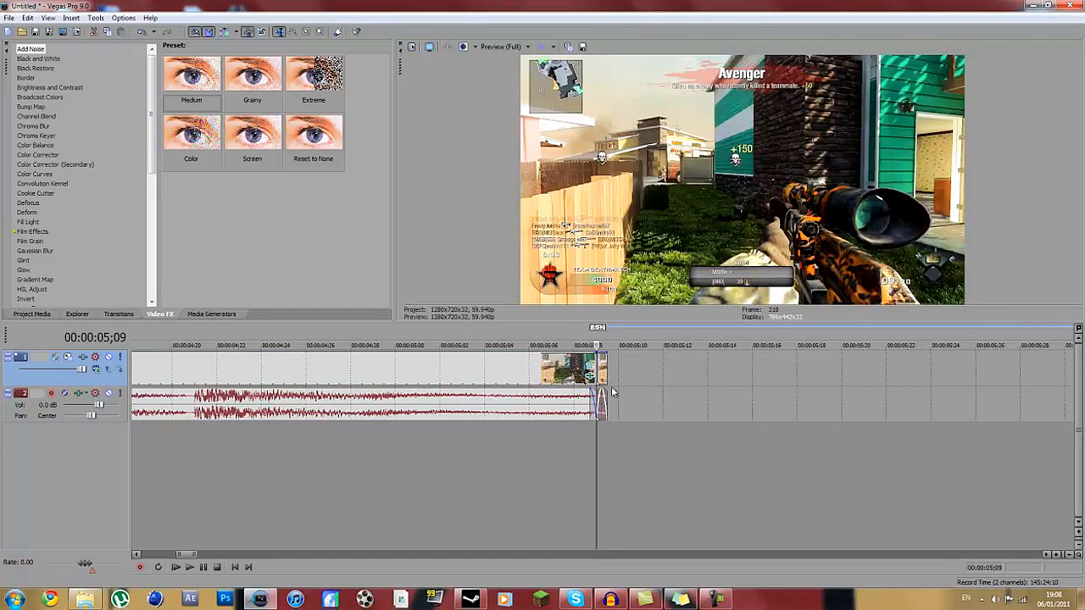
{"action": "scroll", "coordinate": [612, 392], "scroll_direction": "up", "scroll_amount": 3}
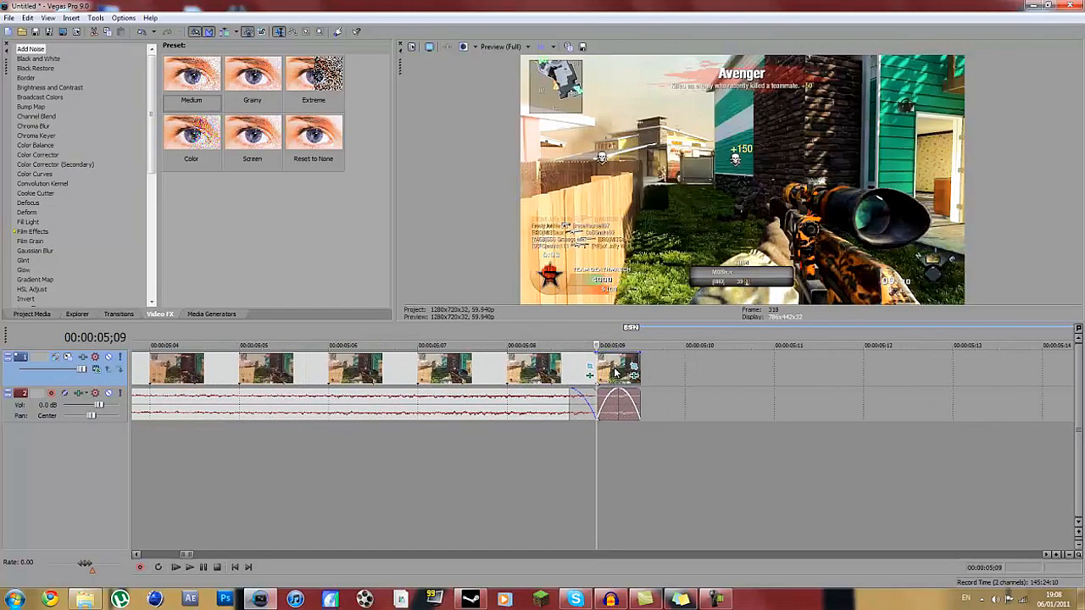
{"action": "right_click", "coordinate": [624, 364]}
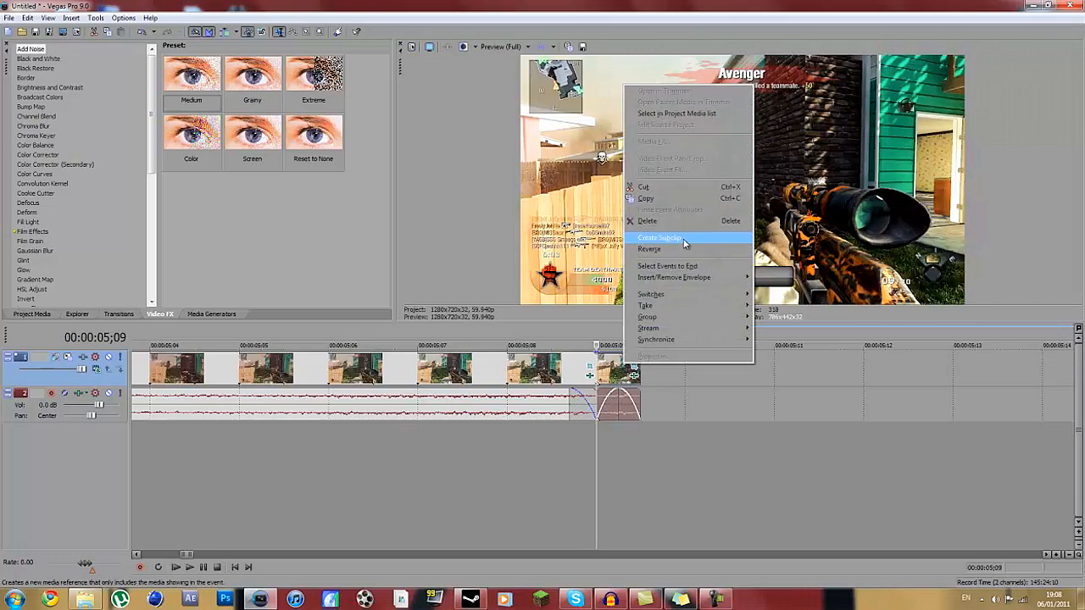
{"action": "left_click", "coordinate": [685, 244]}
{"action": "scroll", "coordinate": [762, 394], "scroll_direction": "down", "scroll_amount": 4}
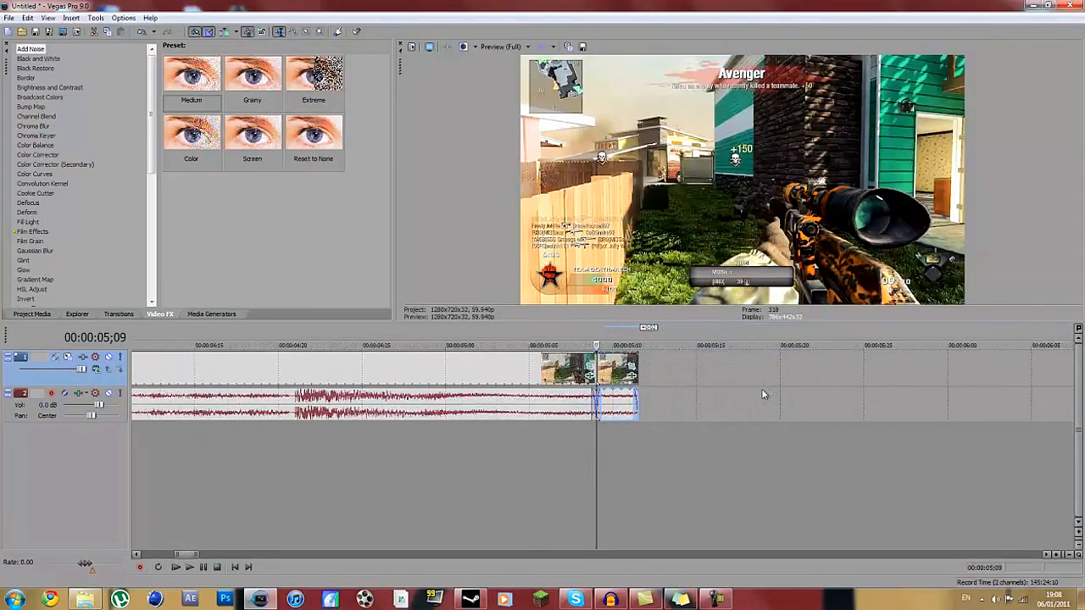
Extend the single-frame subclip to about 00:00:07;08 so it forms a freeze frame after the first clip.
{"action": "scroll", "coordinate": [763, 394], "scroll_direction": "down", "scroll_amount": 8}
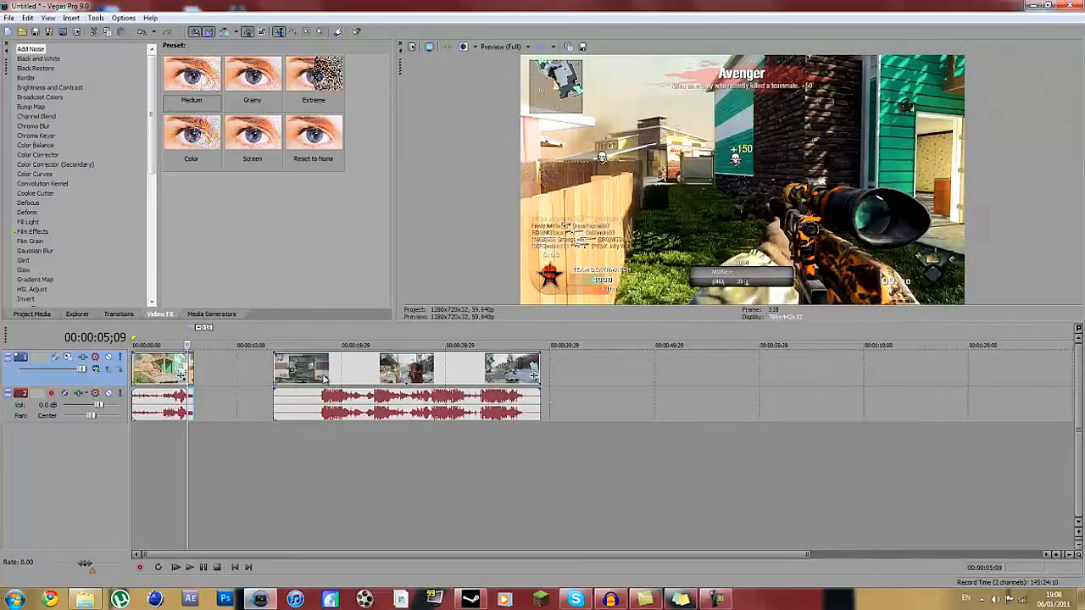
{"action": "scroll", "coordinate": [325, 380], "scroll_direction": "up", "scroll_amount": 3}
{"action": "left_click_drag", "start_coordinate": [317, 368], "coordinate": [360, 368]}
{"action": "left_click", "coordinate": [318, 431]}
{"action": "left_click", "coordinate": [339, 425]}
{"action": "left_click", "coordinate": [307, 424]}
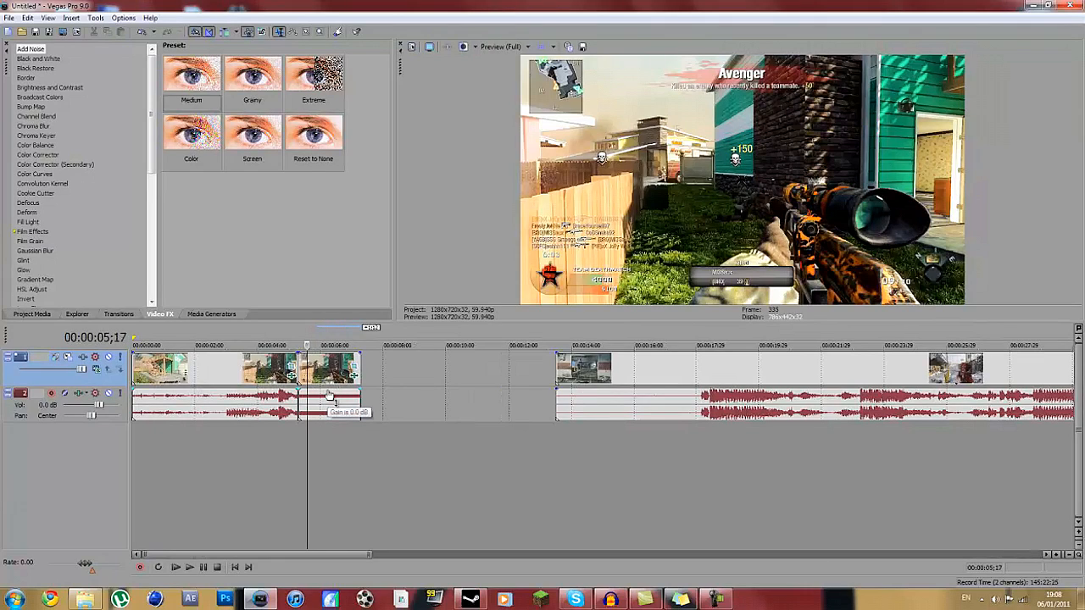
Play the freeze frame and lower its audio event's gain all the way to silence.
{"action": "mouse_move", "coordinate": [330, 395]}
{"action": "left_mouse_down"}
{"action": "mouse_move", "coordinate": [327, 456]}
{"action": "mouse_move", "coordinate": [351, 394]}
{"action": "left_mouse_up"}
{"action": "left_click", "coordinate": [189, 567]}
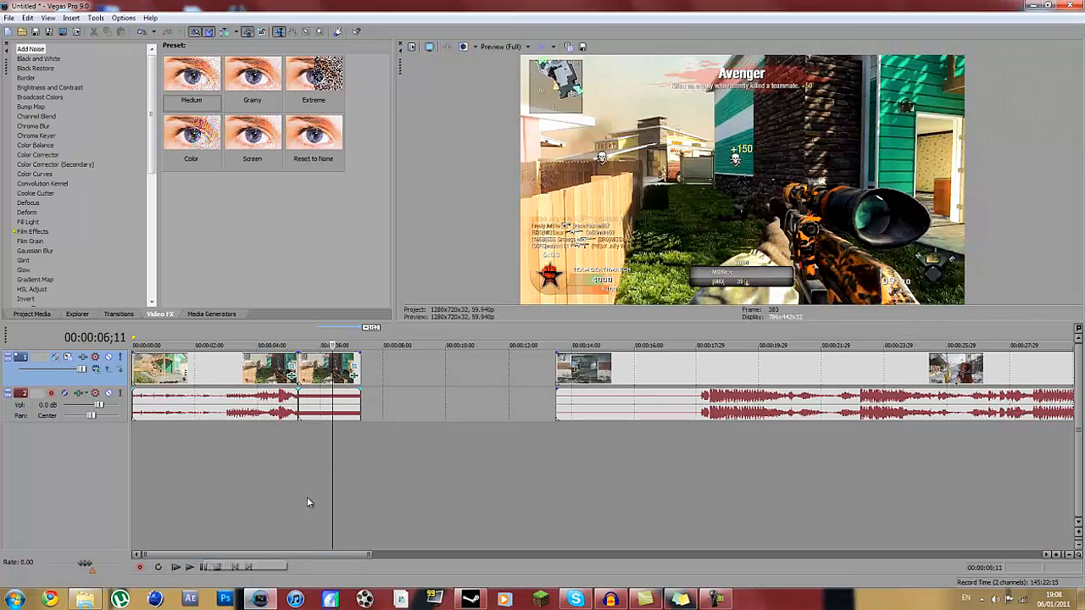
{"action": "left_click_drag", "start_coordinate": [329, 394], "coordinate": [328, 467]}
Review the transition from the first clip into the freeze frame, frame by frame.
{"action": "left_click", "coordinate": [288, 441]}
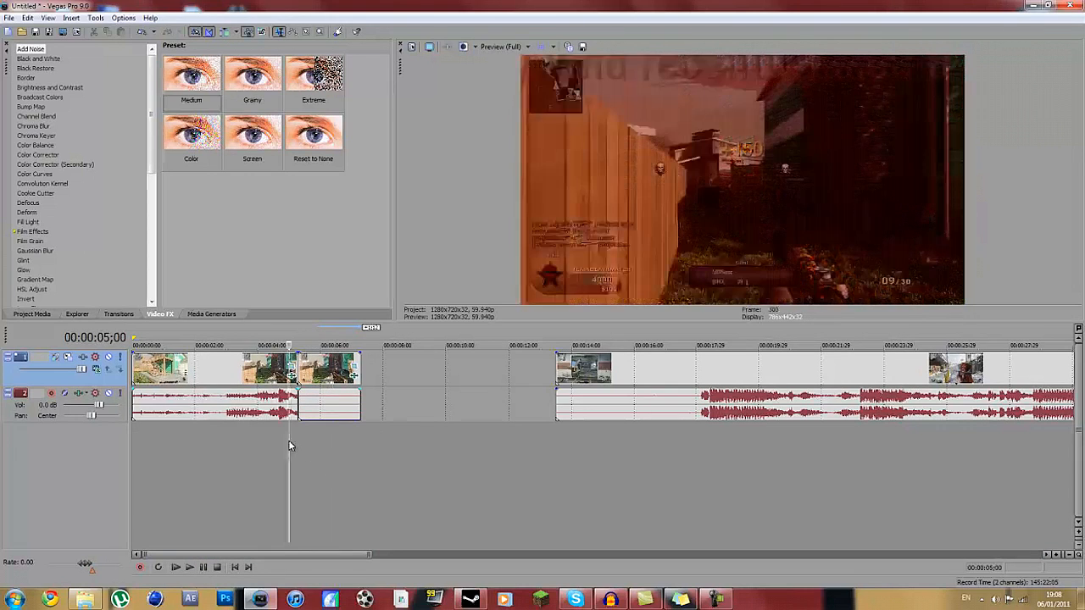
{"action": "scroll", "coordinate": [289, 441], "scroll_direction": "up", "scroll_amount": 3}
{"action": "key", "text": "Right"}
{"action": "key", "text": "Right"}
{"action": "key", "text": "Right"}
{"action": "key", "text": "Right"}
{"action": "key", "text": "Right"}
{"action": "key", "text": "Right"}
{"action": "key", "text": "Right"}
{"action": "key", "text": "Right"}
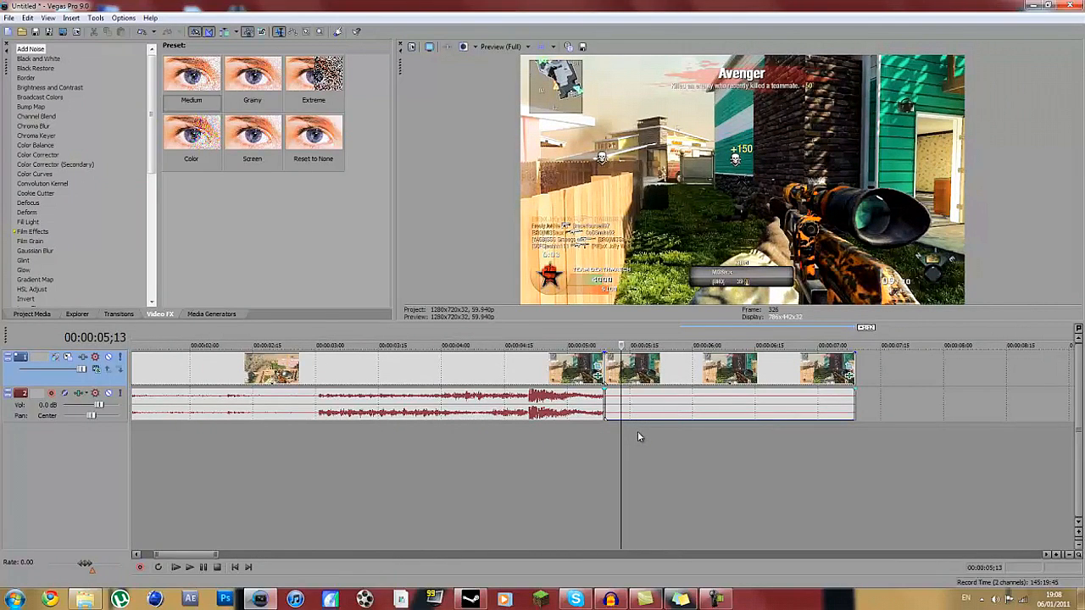
{"action": "left_click", "coordinate": [554, 439]}
{"action": "key", "text": "Right"}
{"action": "key", "text": "Right"}
{"action": "key", "text": "Right"}
{"action": "key", "text": "Right"}
{"action": "key", "text": "Right"}
{"action": "key", "text": "Right"}
{"action": "key", "text": "Right"}
{"action": "key", "text": "Right"}
{"action": "key", "text": "Right"}
{"action": "key", "text": "Right"}
{"action": "key", "text": "Right"}
{"action": "key", "text": "Right"}
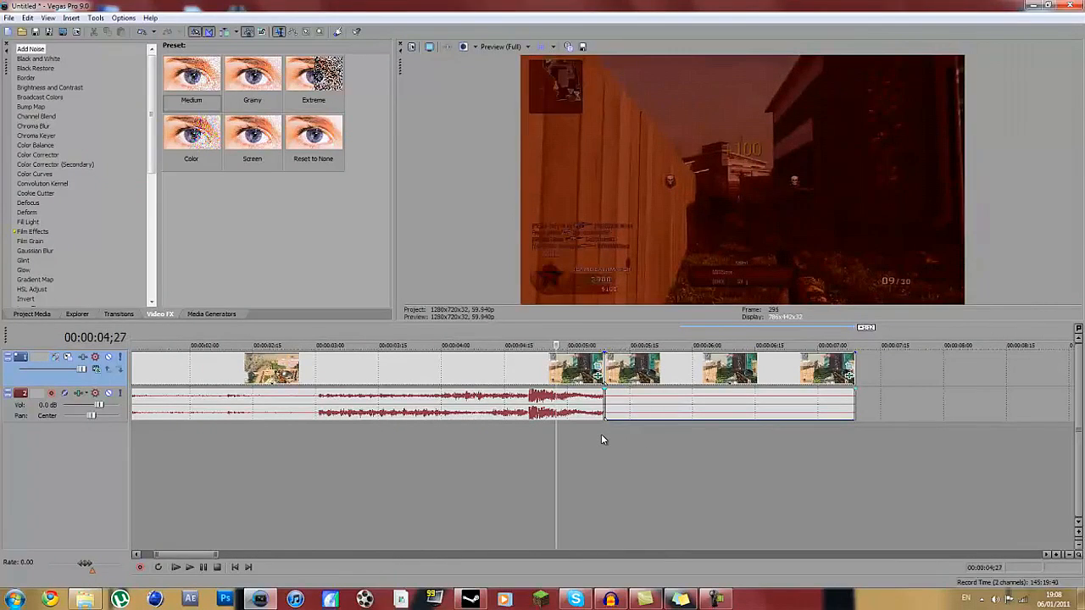
{"action": "key", "text": "Right"}
{"action": "key", "text": "Right"}
{"action": "key", "text": "Right"}
{"action": "key", "text": "Right"}
{"action": "key", "text": "Right"}
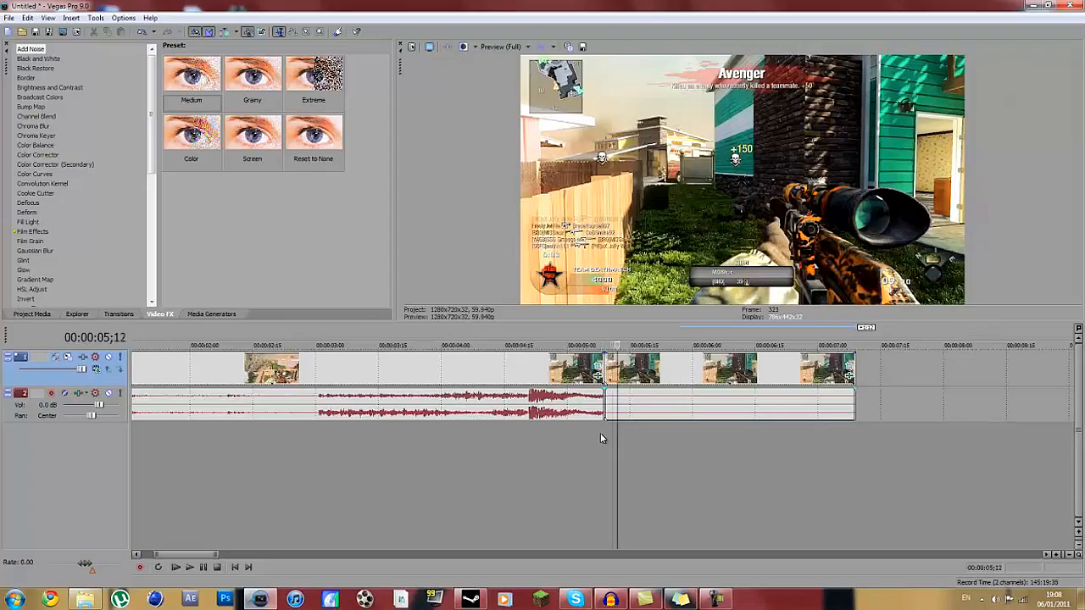
Recheck the transition and shorten the freeze frame to end at about 00:00:07;00.
{"action": "scroll", "coordinate": [513, 412], "scroll_direction": "down", "scroll_amount": 2}
{"action": "left_click", "coordinate": [454, 441]}
{"action": "key", "text": "Right"}
{"action": "key", "text": "Right"}
{"action": "key", "text": "Right"}
{"action": "key", "text": "Right"}
{"action": "key", "text": "Right"}
{"action": "key", "text": "Right"}
{"action": "key", "text": "Right"}
{"action": "key", "text": "Right"}
{"action": "key", "text": "Right"}
{"action": "key", "text": "Right"}
{"action": "key", "text": "Right"}
{"action": "key", "text": "Right"}
{"action": "key", "text": "Right"}
{"action": "key", "text": "Right"}
{"action": "key", "text": "Right"}
{"action": "left_click_drag", "start_coordinate": [593, 366], "coordinate": [568, 376]}
{"action": "left_click", "coordinate": [532, 440]}
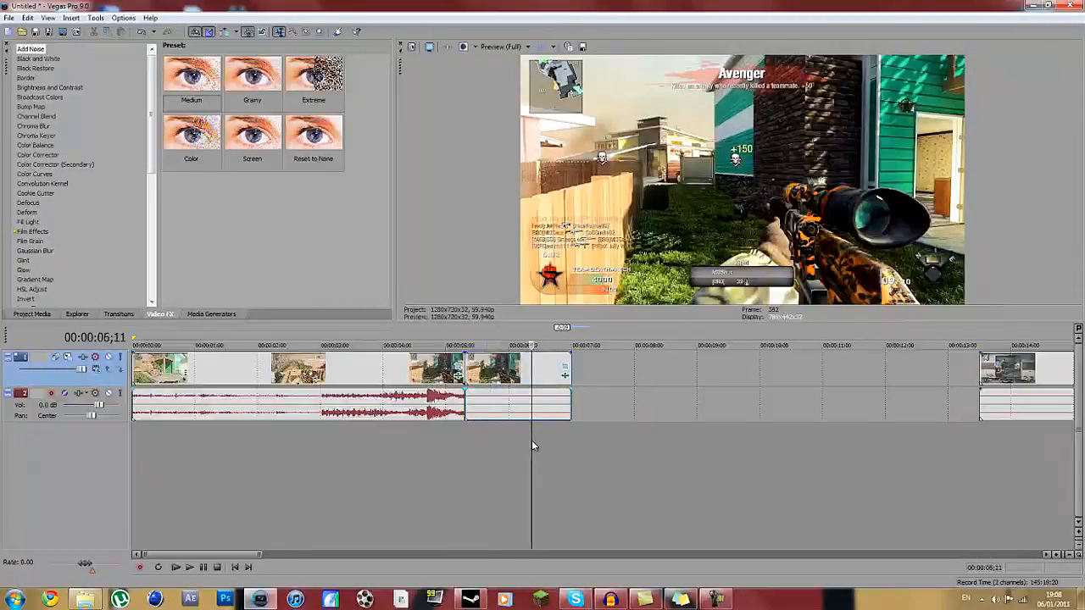
{"action": "left_click", "coordinate": [563, 448]}
{"action": "scroll", "coordinate": [567, 448], "scroll_direction": "down", "scroll_amount": 2}
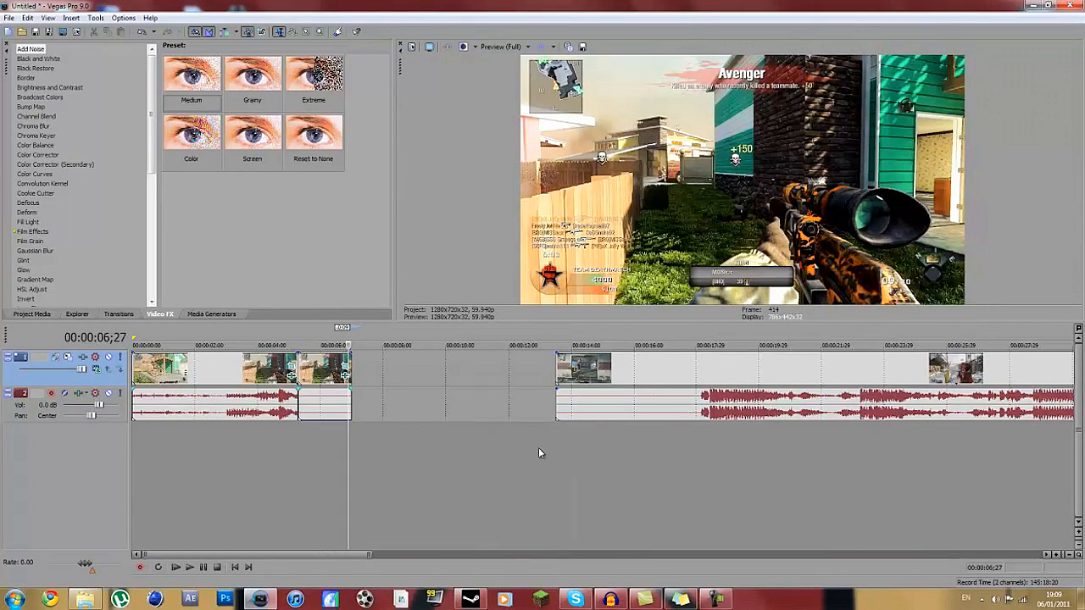
Trim the second clip's beginning up to 00:00:17;25 and move the clip earlier to start at 00:00:10;28.
{"action": "left_click", "coordinate": [605, 431]}
{"action": "scroll", "coordinate": [606, 431], "scroll_direction": "down", "scroll_amount": 3}
{"action": "scroll", "coordinate": [432, 429], "scroll_direction": "up", "scroll_amount": 3}
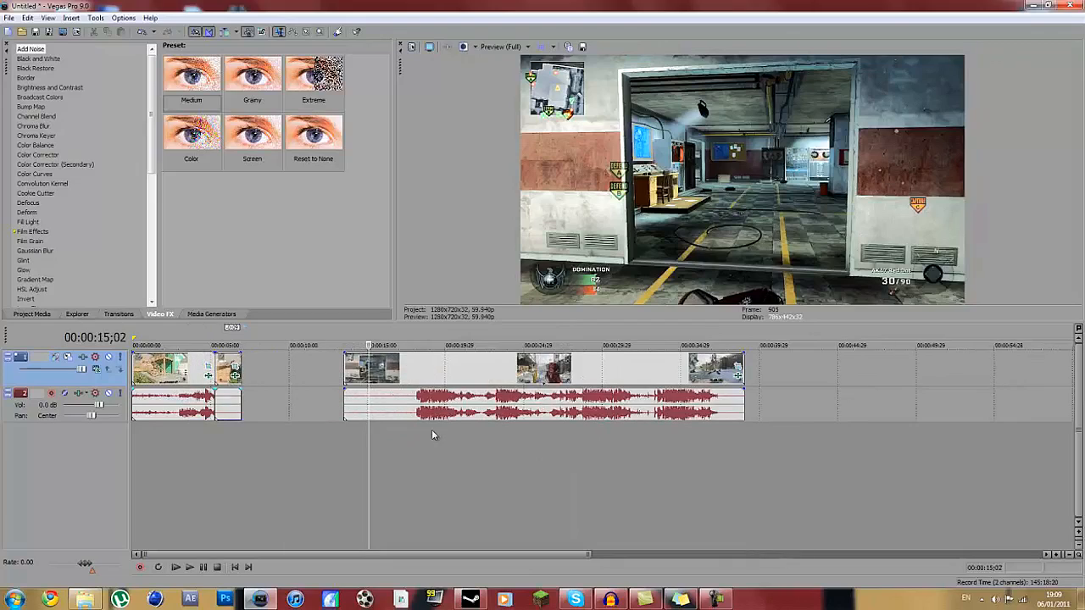
{"action": "left_click", "coordinate": [682, 427]}
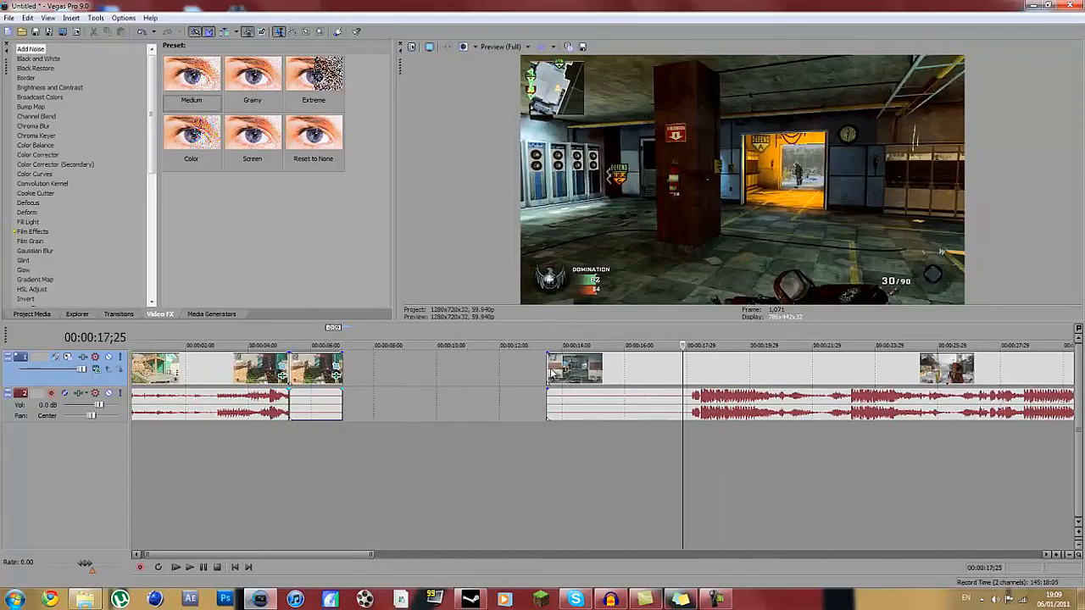
{"action": "mouse_move", "coordinate": [542, 363]}
{"action": "left_mouse_down"}
{"action": "mouse_move", "coordinate": [680, 365]}
{"action": "mouse_move", "coordinate": [662, 382]}
{"action": "mouse_move", "coordinate": [536, 382]}
{"action": "left_mouse_up"}
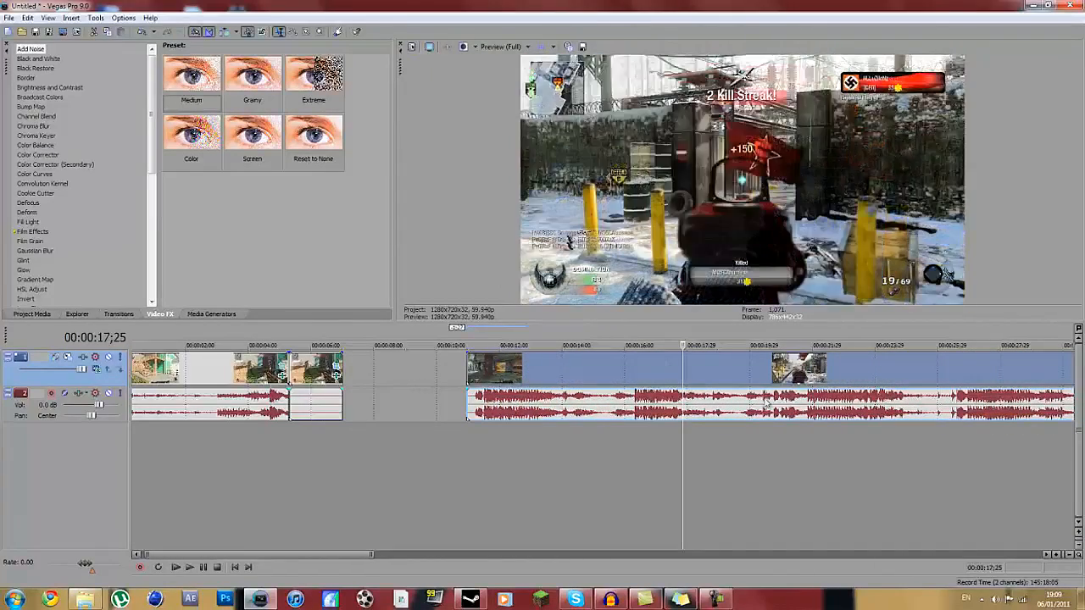
Trim the second clip's end back to 00:00:16;24.
{"action": "scroll", "coordinate": [723, 407], "scroll_direction": "down", "scroll_amount": 3}
{"action": "scroll", "coordinate": [683, 382], "scroll_direction": "up", "scroll_amount": 2}
{"action": "left_click_drag", "start_coordinate": [801, 367], "coordinate": [483, 366]}
{"action": "left_click", "coordinate": [367, 433]}
{"action": "scroll", "coordinate": [367, 432], "scroll_direction": "up", "scroll_amount": 4}
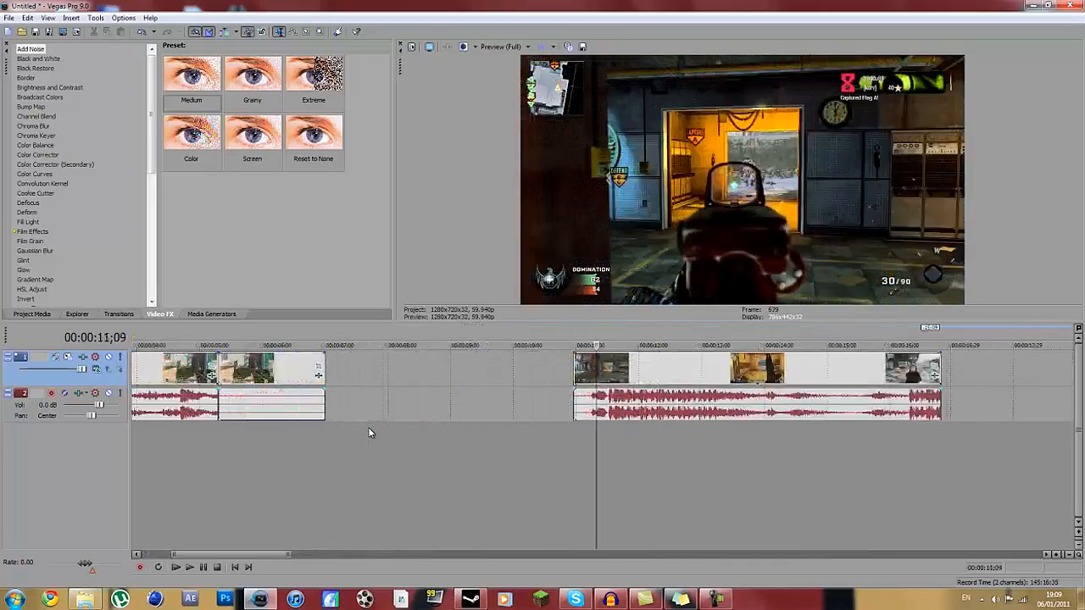
Step frame by frame through the second clip's opening and back to its first frame at 00:00:10;28.
{"action": "key", "text": "Right"}
{"action": "key", "text": "Right"}
{"action": "key", "text": "Right"}
{"action": "key", "text": "Right"}
{"action": "key", "text": "Right"}
{"action": "key", "text": "Left"}
{"action": "key", "text": "Left"}
{"action": "key", "text": "Left"}
{"action": "key", "text": "Left"}
{"action": "key", "text": "Left"}
{"action": "key", "text": "Left"}
{"action": "key", "text": "Left"}
{"action": "key", "text": "Left"}
{"action": "key", "text": "Left"}
{"action": "key", "text": "Left"}
{"action": "key", "text": "Left"}
{"action": "key", "text": "Left"}
{"action": "key", "text": "Left"}
{"action": "key", "text": "Left"}
{"action": "key", "text": "Left"}
{"action": "key", "text": "Left"}
{"action": "key", "text": "Left"}
{"action": "key", "text": "Left"}
{"action": "key", "text": "Left"}
{"action": "key", "text": "Left"}
{"action": "key", "text": "Left"}
{"action": "key", "text": "Left"}
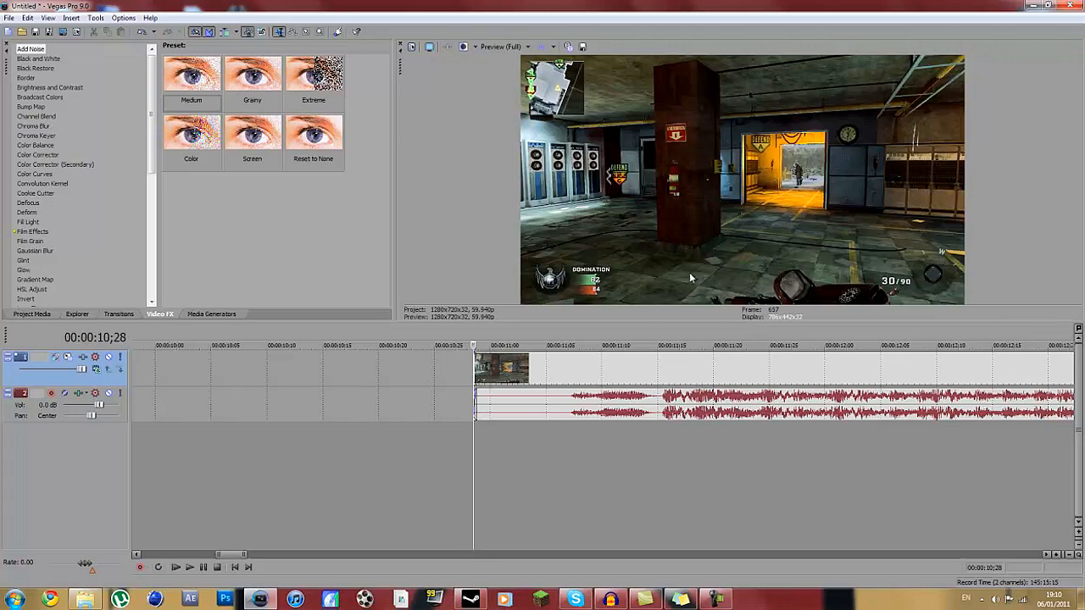
Split the second clip one frame after its start, at 00:00:10;29.
{"action": "scroll", "coordinate": [547, 448], "scroll_direction": "up", "scroll_amount": 3}
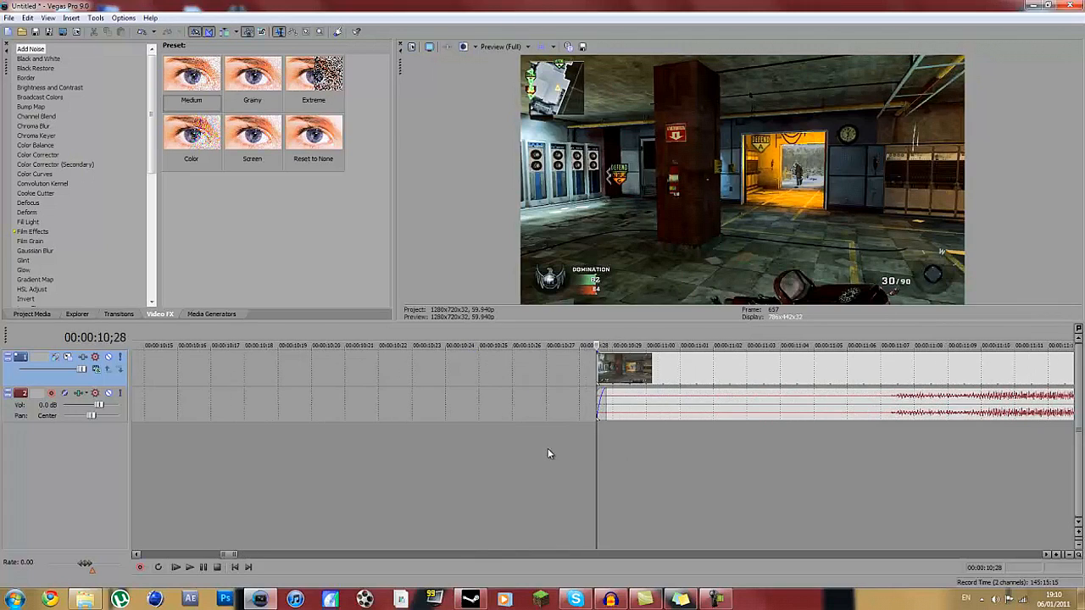
{"action": "double_click", "coordinate": [598, 365]}
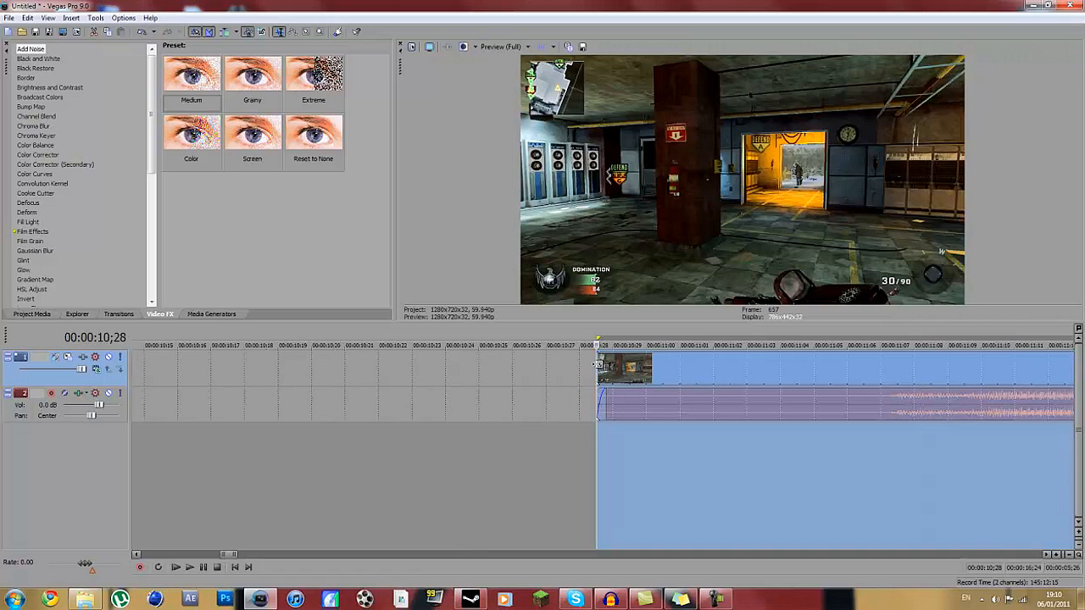
{"action": "left_click", "coordinate": [597, 364]}
{"action": "key", "text": "Right"}
{"action": "key", "text": "s"}
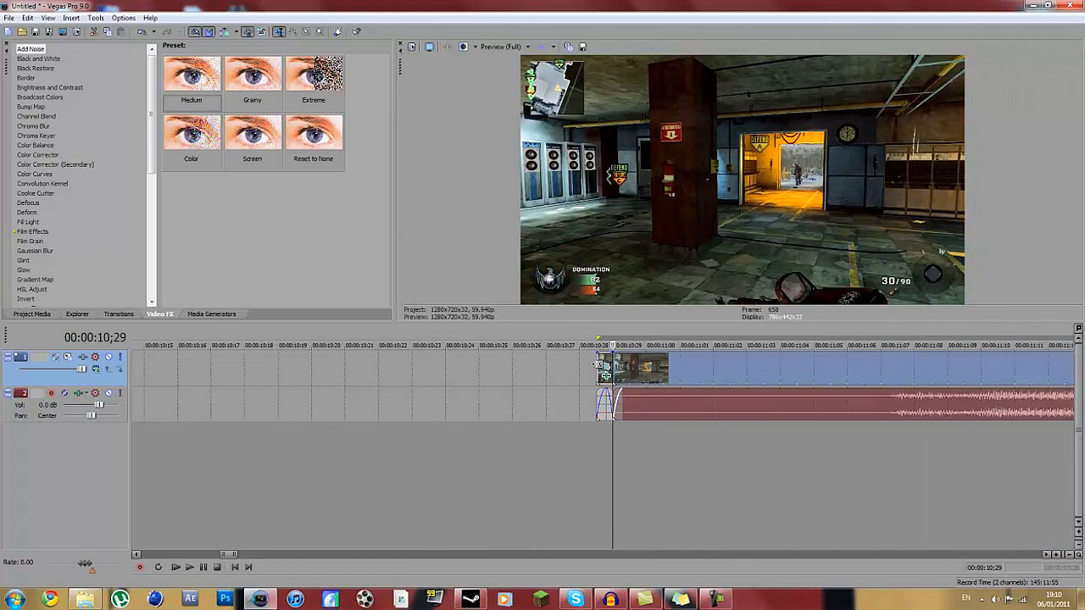
Create a subclip from the single-frame piece at the start of the second clip.
{"action": "scroll", "coordinate": [591, 370], "scroll_direction": "up", "scroll_amount": 3}
{"action": "right_click", "coordinate": [537, 367]}
{"action": "left_click", "coordinate": [610, 243]}
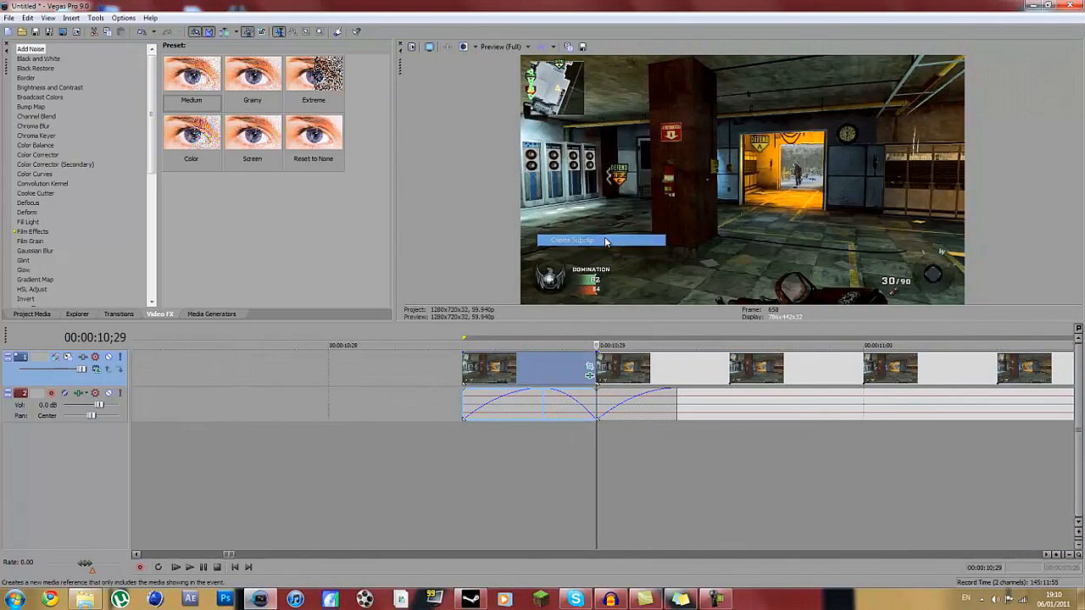
Extend the single-frame subclip's beginning earlier to form a freeze frame lasting about one second before the second clip.
{"action": "scroll", "coordinate": [334, 382], "scroll_direction": "up", "scroll_amount": 2}
{"action": "scroll", "coordinate": [401, 399], "scroll_direction": "down", "scroll_amount": 5}
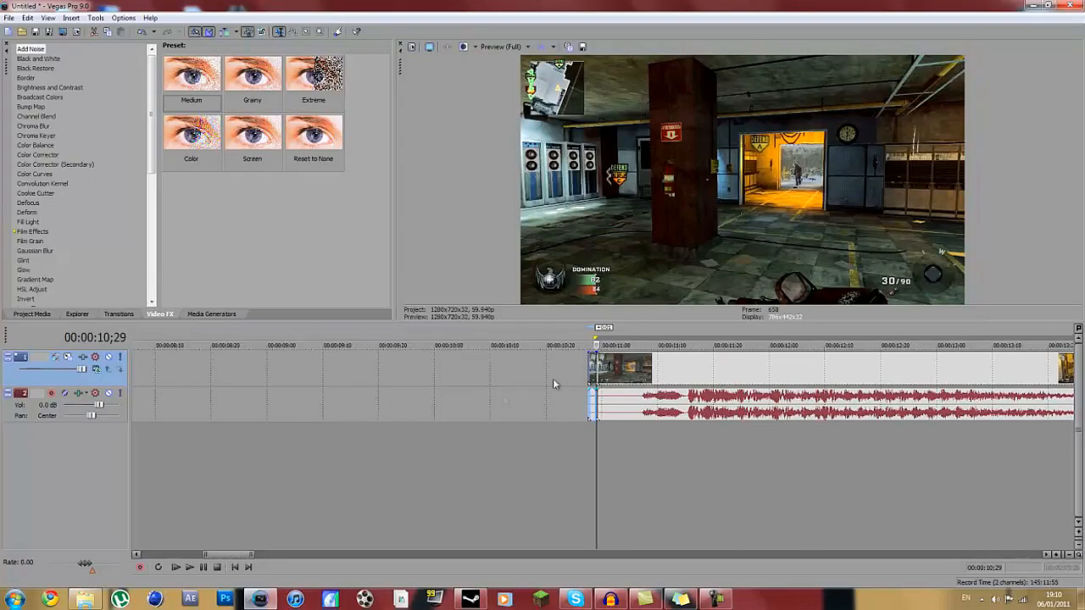
{"action": "left_click_drag", "start_coordinate": [588, 373], "coordinate": [298, 381]}
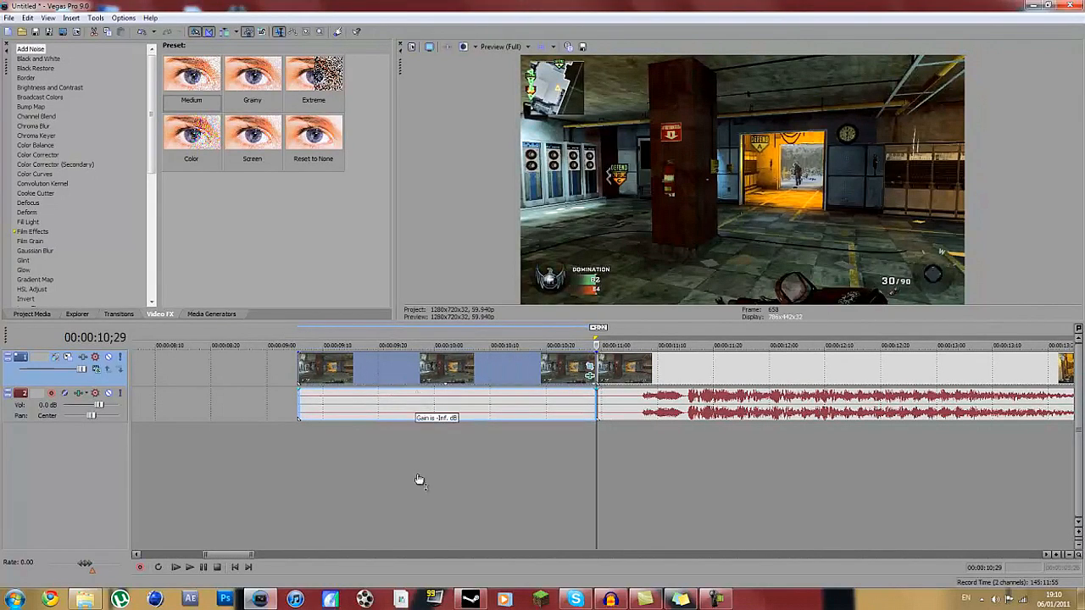
{"action": "scroll", "coordinate": [414, 487], "scroll_direction": "down", "scroll_amount": 5}
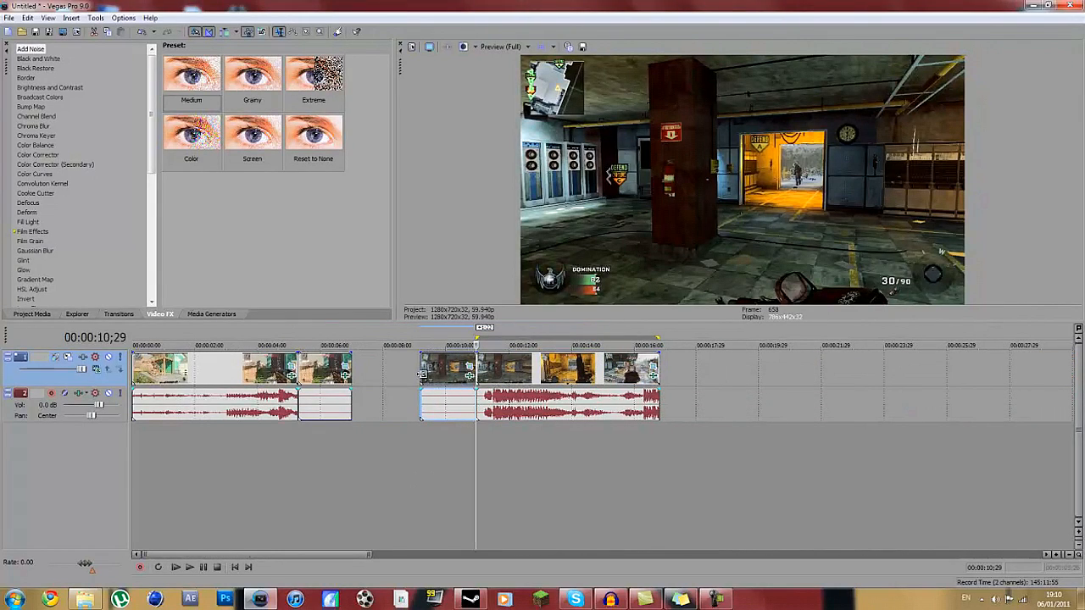
{"action": "left_click_drag", "start_coordinate": [437, 383], "coordinate": [457, 383]}
Trim the second clip's end back to 00:00:15;09.
{"action": "left_click", "coordinate": [593, 379]}
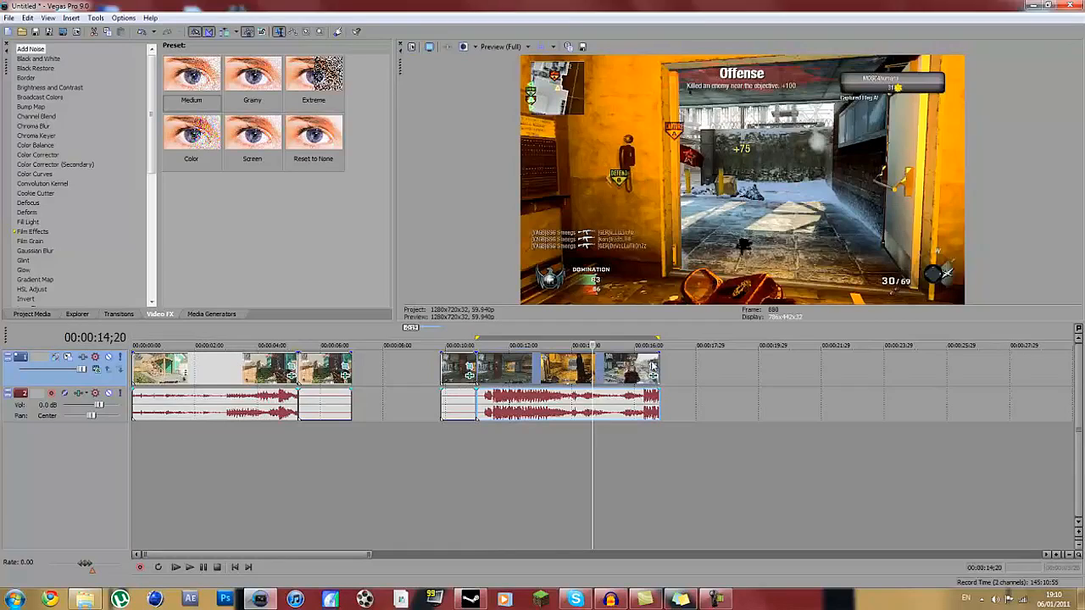
{"action": "left_click", "coordinate": [640, 374]}
{"action": "left_click", "coordinate": [612, 375]}
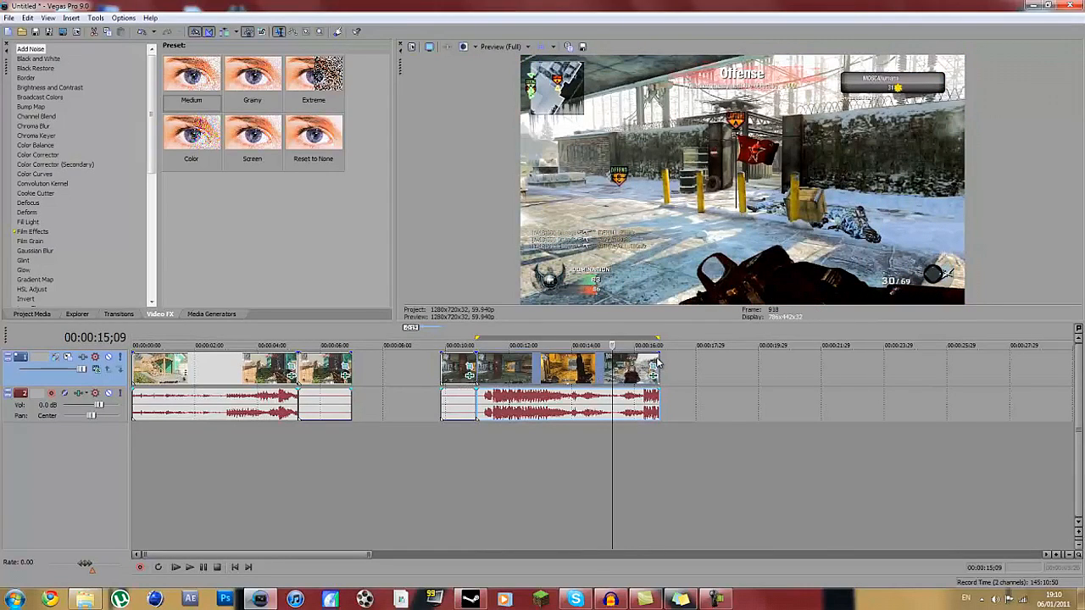
{"action": "left_click_drag", "start_coordinate": [654, 366], "coordinate": [607, 363]}
{"action": "left_click", "coordinate": [493, 451]}
{"action": "left_click", "coordinate": [465, 442]}
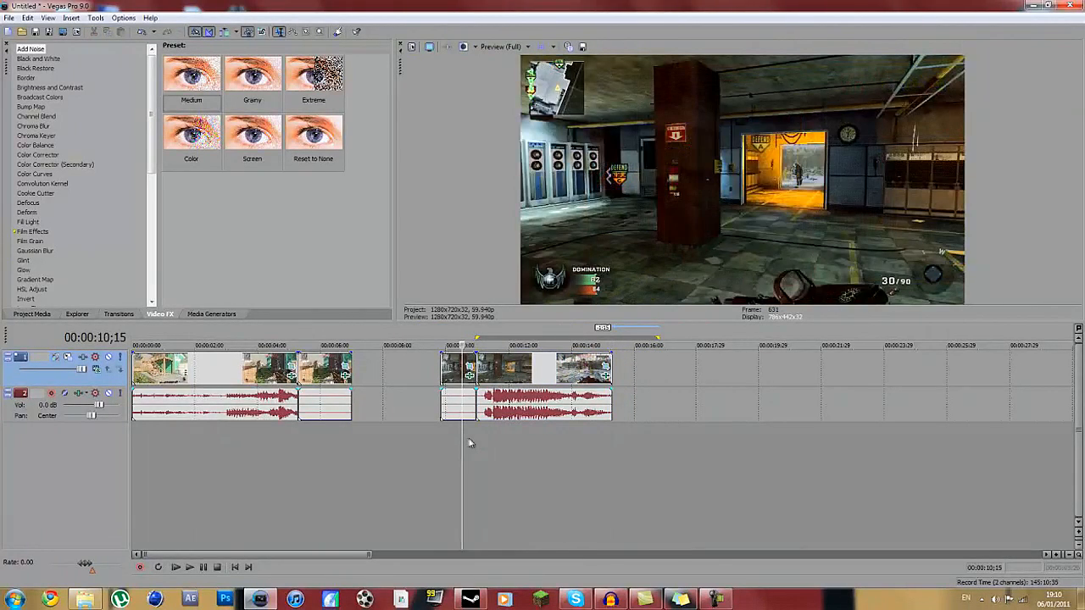
{"action": "left_click", "coordinate": [310, 438]}
{"action": "left_click", "coordinate": [248, 436]}
{"action": "double_click", "coordinate": [416, 450]}
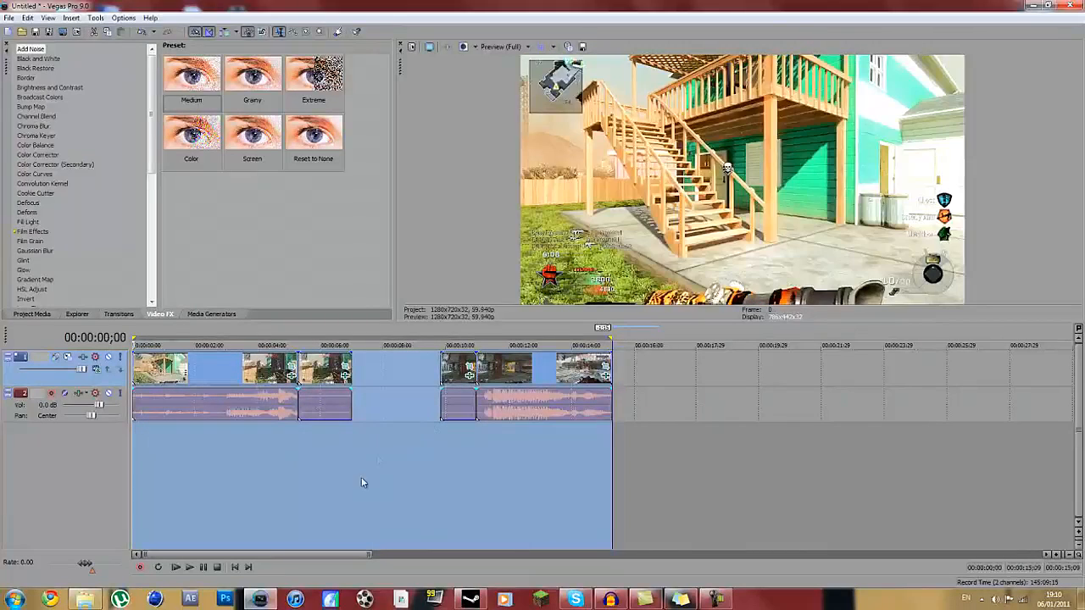
{"action": "left_click", "coordinate": [371, 479]}
Mark the first clip with its freeze frame, and the second clip with its freeze frame, as separate loop regions.
{"action": "left_click", "coordinate": [454, 379]}
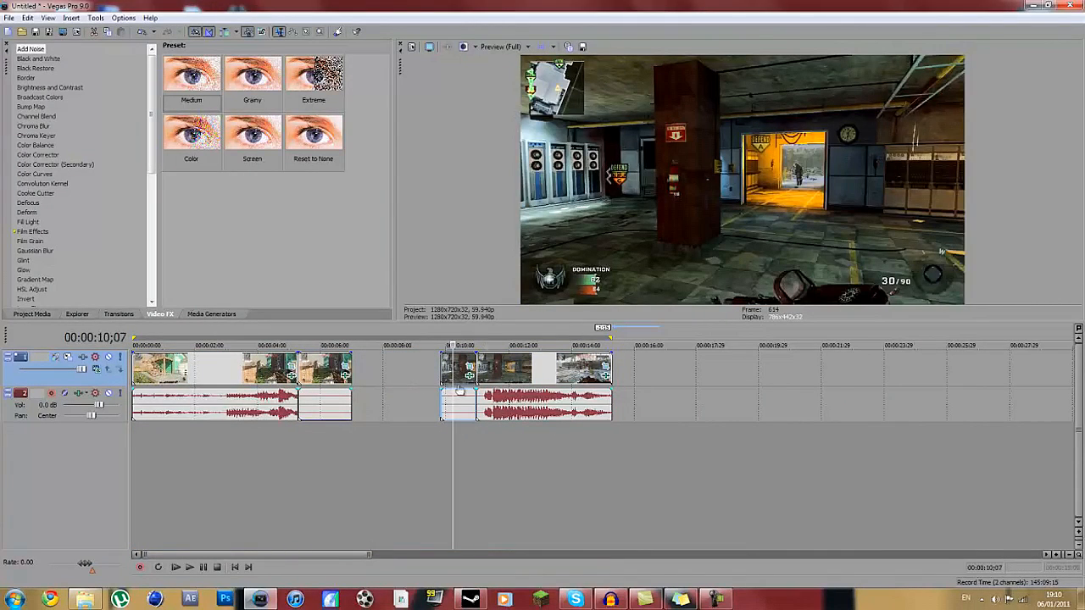
{"action": "left_click", "coordinate": [510, 379], "text": "ctrl"}
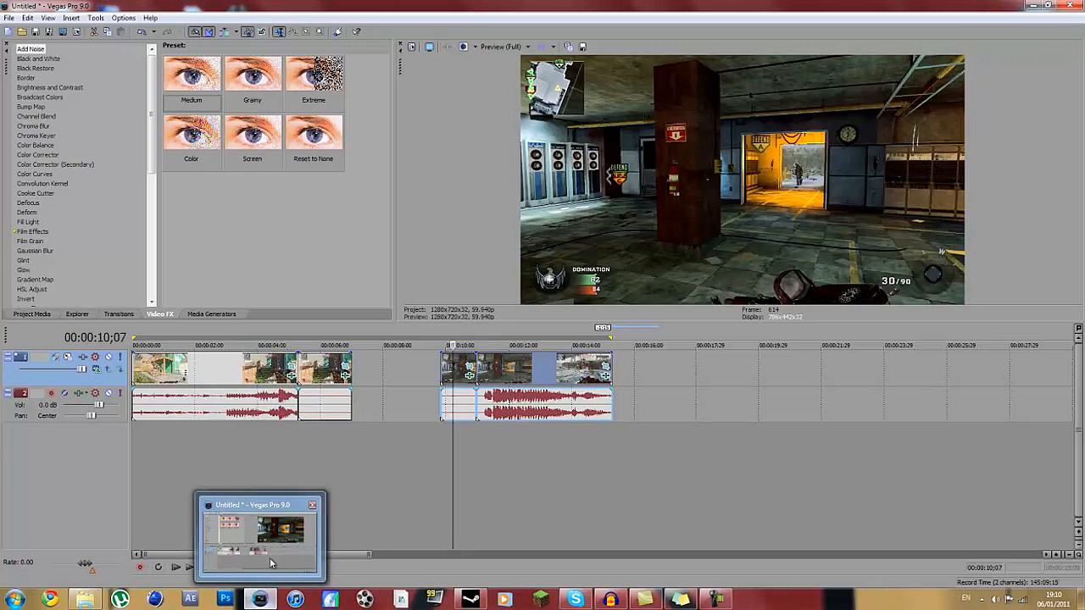
{"action": "left_click", "coordinate": [264, 443]}
{"action": "left_click_drag", "start_coordinate": [361, 448], "coordinate": [132, 446]}
{"action": "left_click_drag", "start_coordinate": [634, 437], "coordinate": [433, 439]}
{"action": "left_click", "coordinate": [452, 436]}
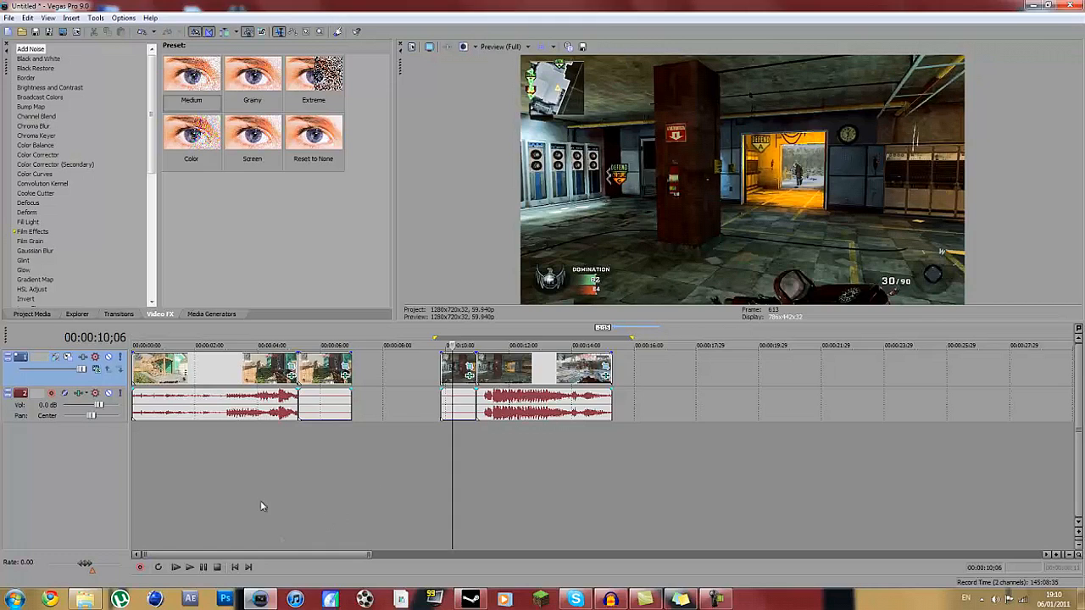
Select the whole timeline and check the video settings in the project properties.
{"action": "key", "text": "ctrl+a"}
{"action": "left_click", "coordinate": [410, 48]}
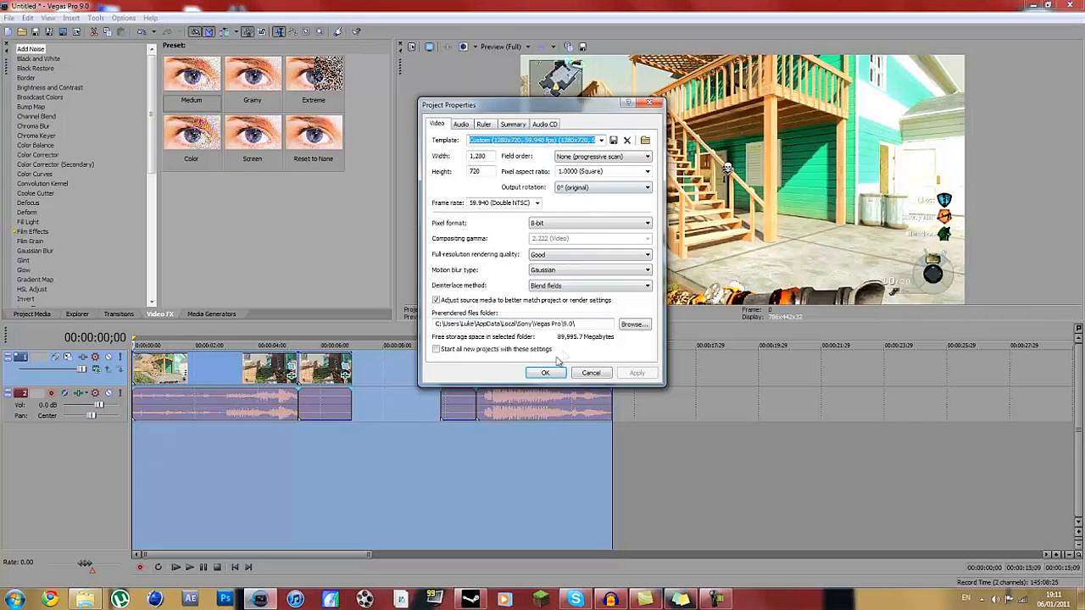
{"action": "left_click", "coordinate": [548, 374]}
Review the audio, video, bit rate, summary and project settings of the Windows Media Video V11 HD render template, without rendering.
{"action": "left_click", "coordinate": [11, 18]}
{"action": "left_click", "coordinate": [93, 105]}
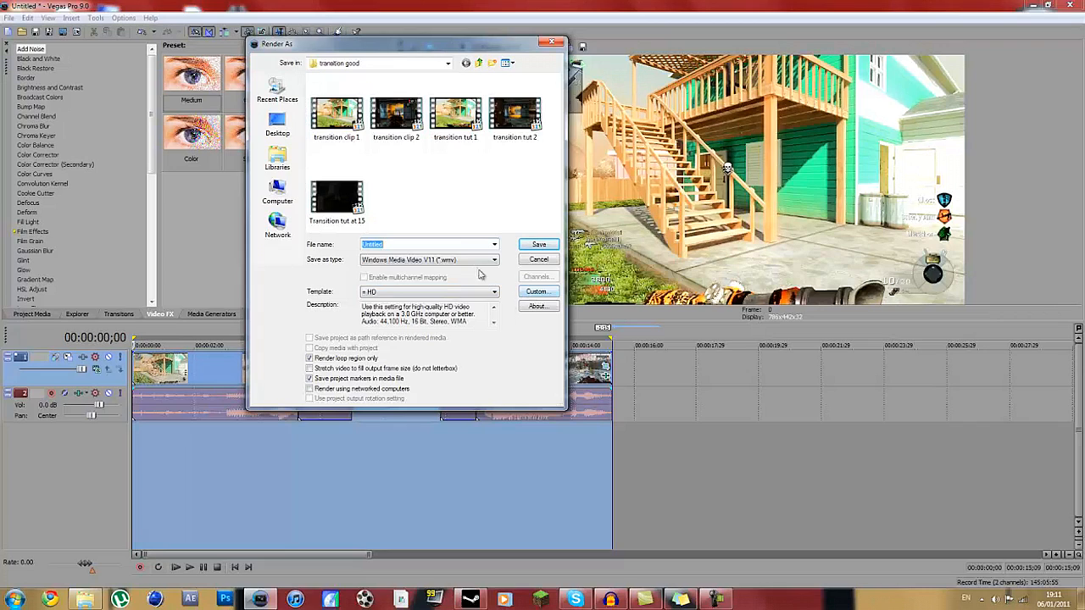
{"action": "left_click", "coordinate": [537, 292]}
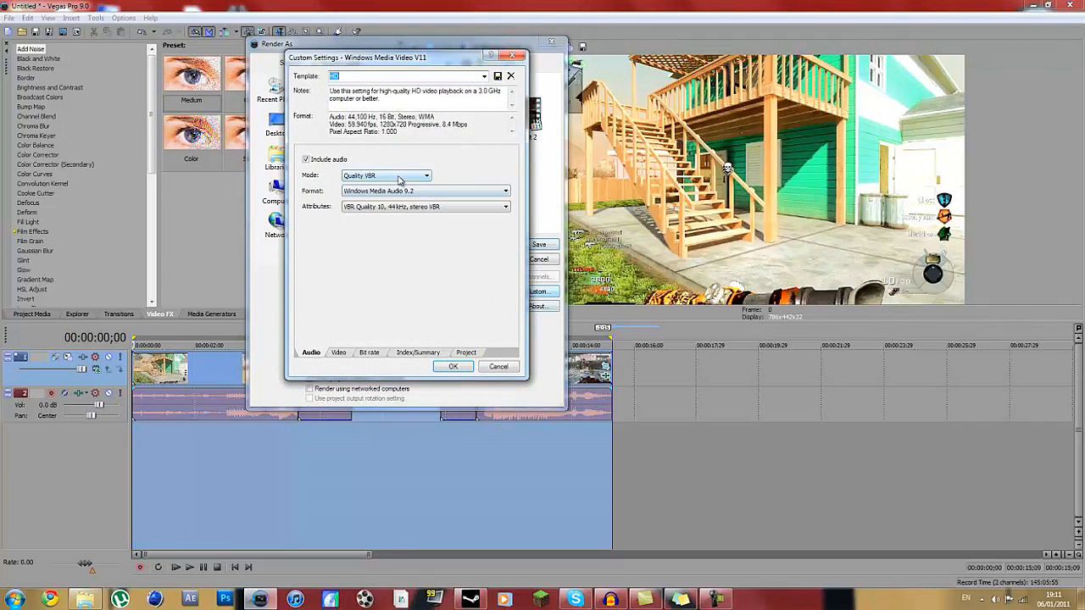
{"action": "left_click", "coordinate": [341, 353]}
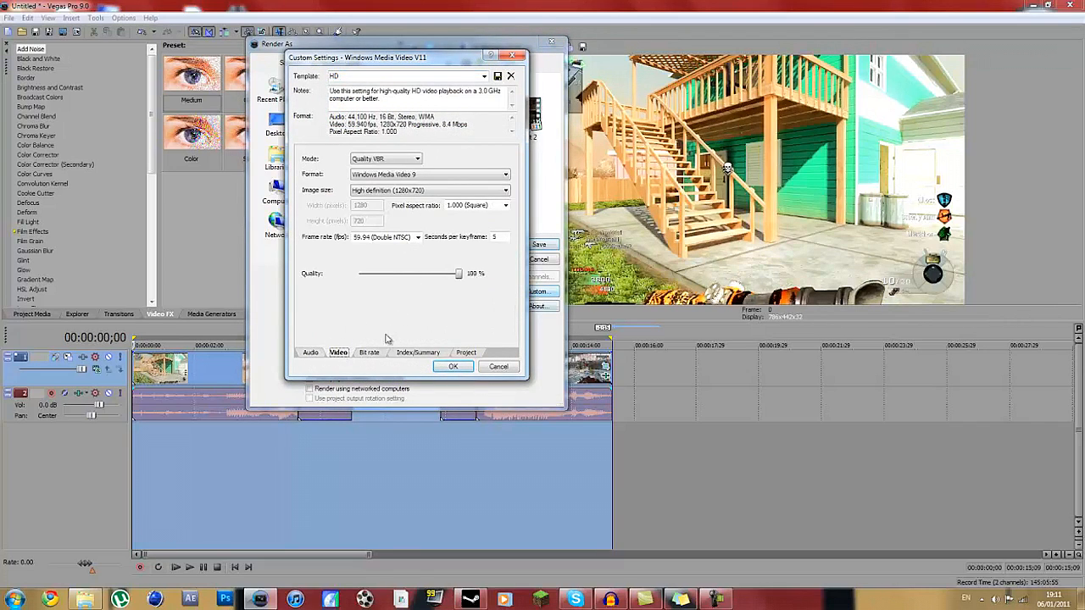
{"action": "left_click", "coordinate": [380, 357]}
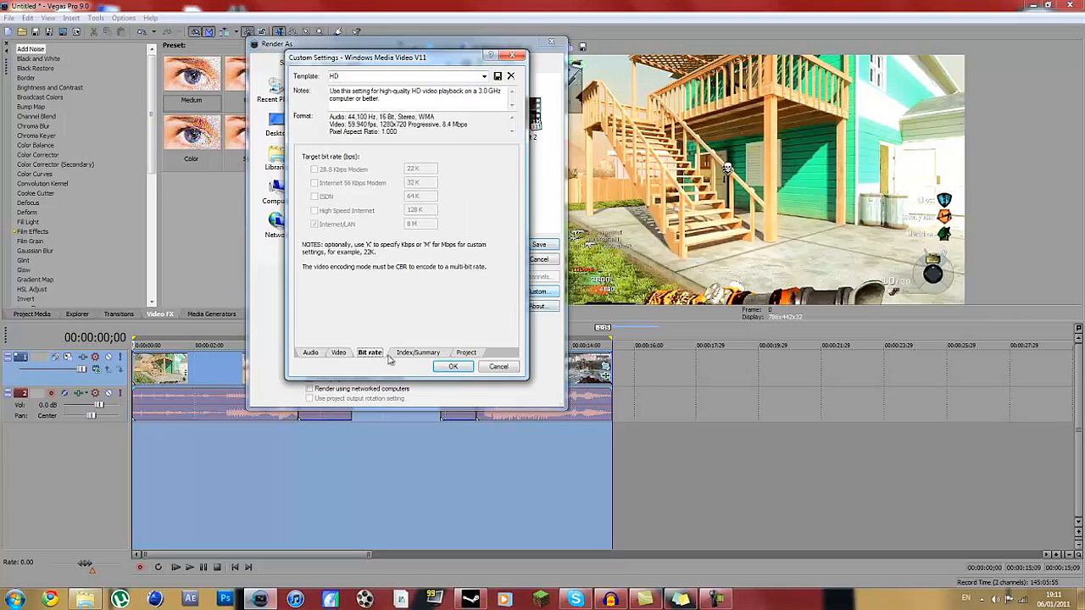
{"action": "left_click", "coordinate": [425, 357]}
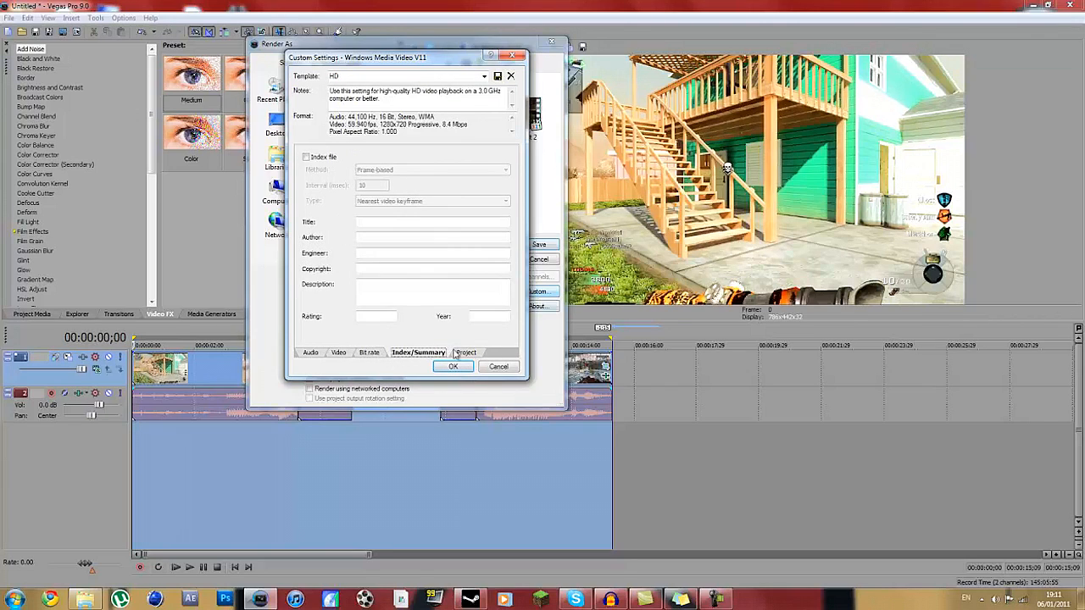
{"action": "left_click", "coordinate": [464, 353]}
{"action": "left_click", "coordinate": [453, 366]}
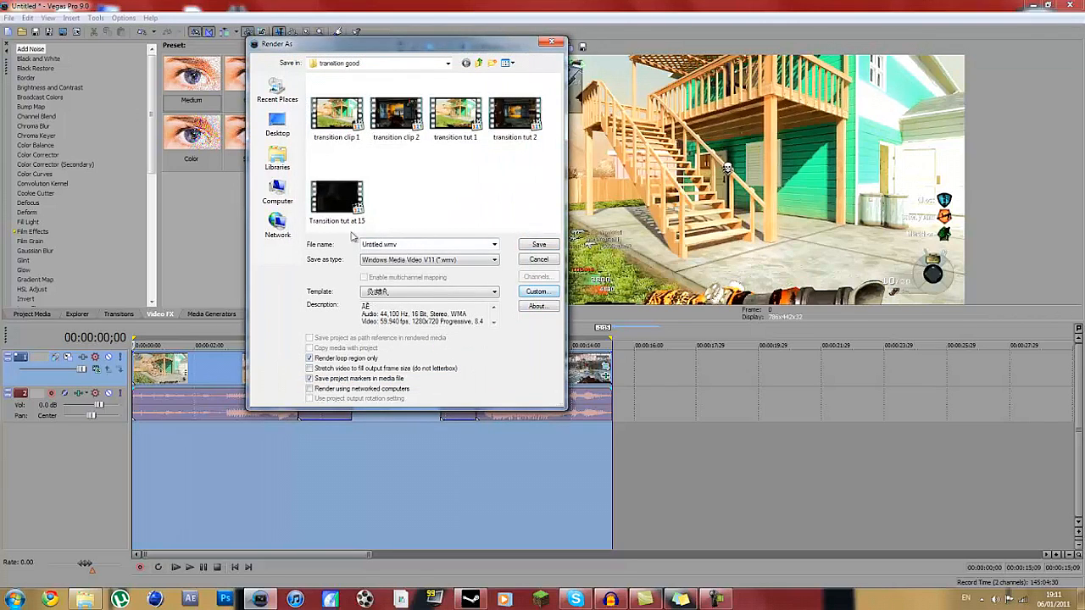
{"action": "left_click", "coordinate": [552, 41]}
Close the video project without saving and open the transition good folder on the desktop.
{"action": "left_click", "coordinate": [1070, 5]}
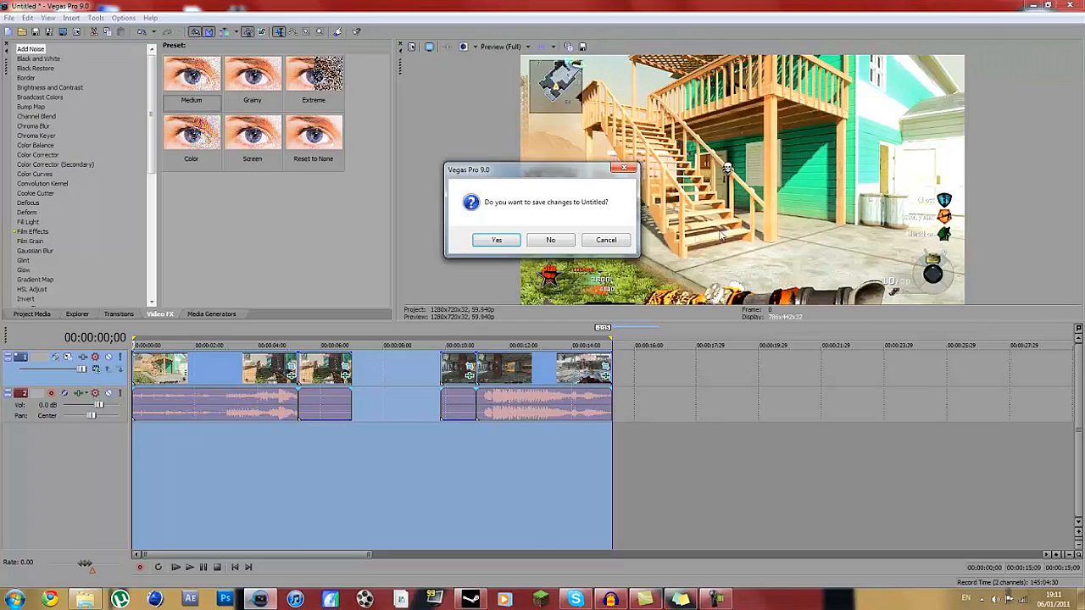
{"action": "left_click", "coordinate": [551, 240]}
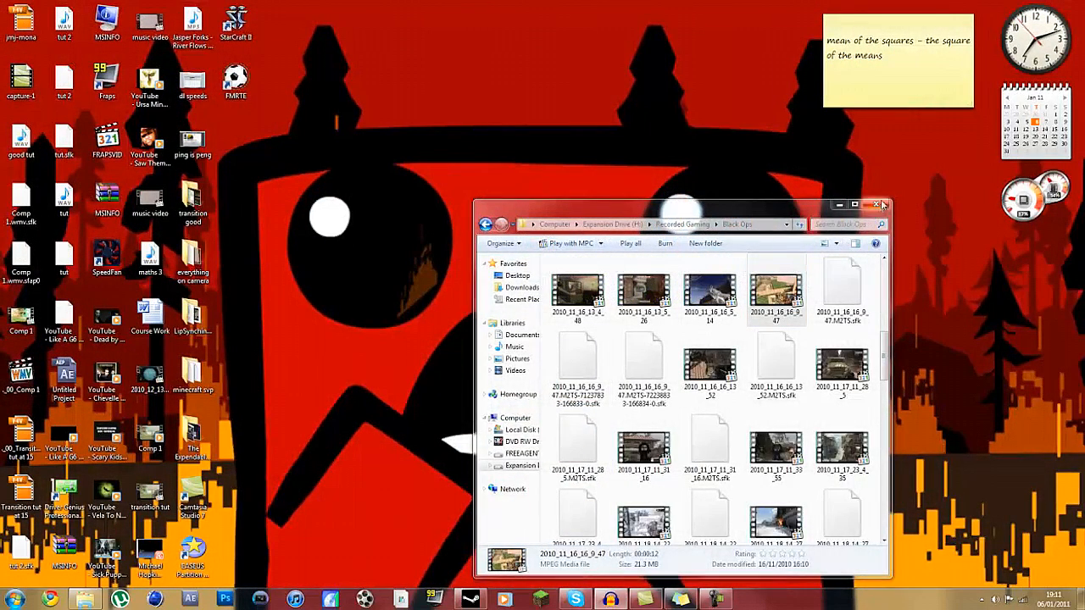
{"action": "double_click", "coordinate": [192, 199]}
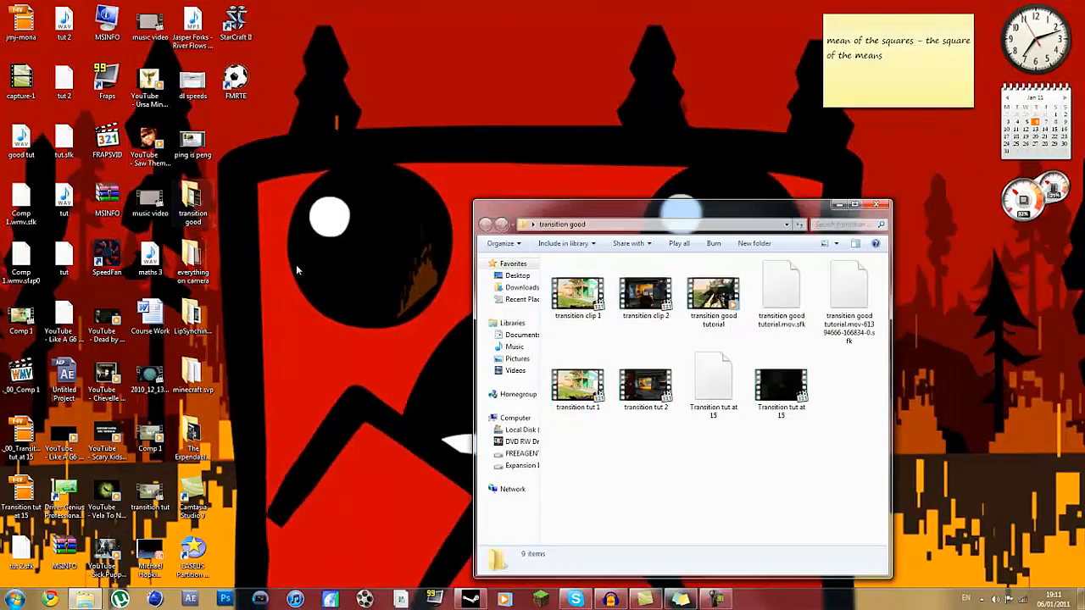
Check the details of the transition clip 1, transition clip 2, transition tut 1 and transition tut 2 files.
{"action": "left_click", "coordinate": [578, 297]}
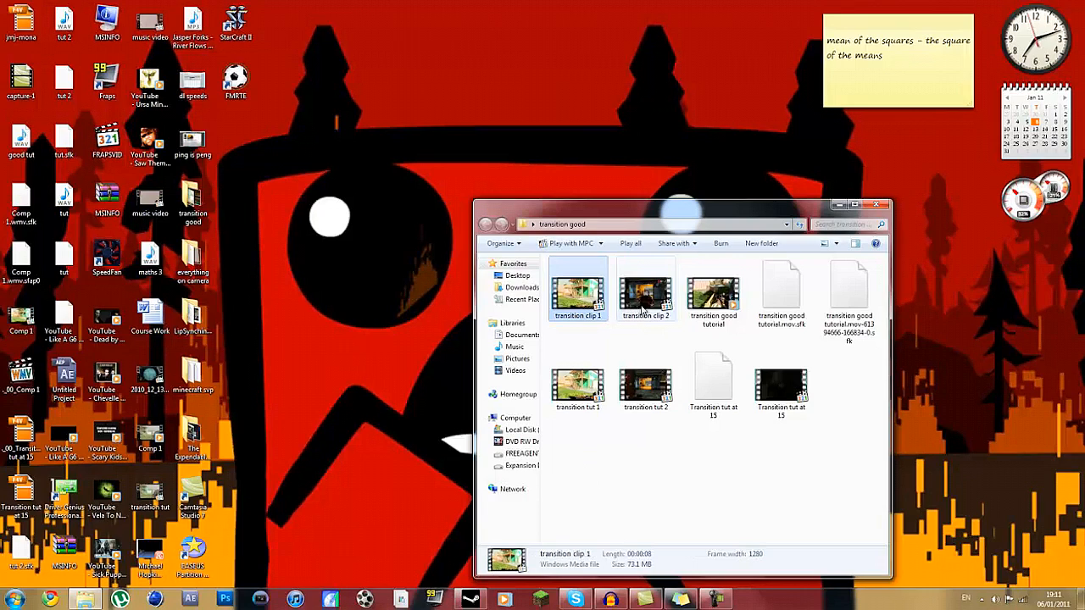
{"action": "left_click", "coordinate": [637, 298]}
{"action": "left_click", "coordinate": [594, 388]}
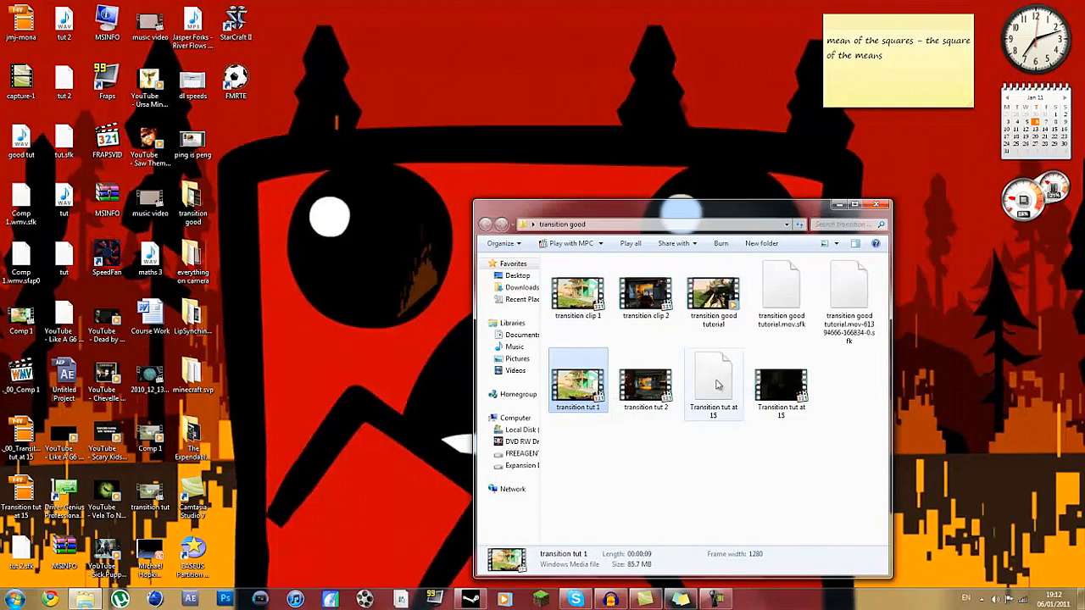
{"action": "left_click", "coordinate": [638, 385]}
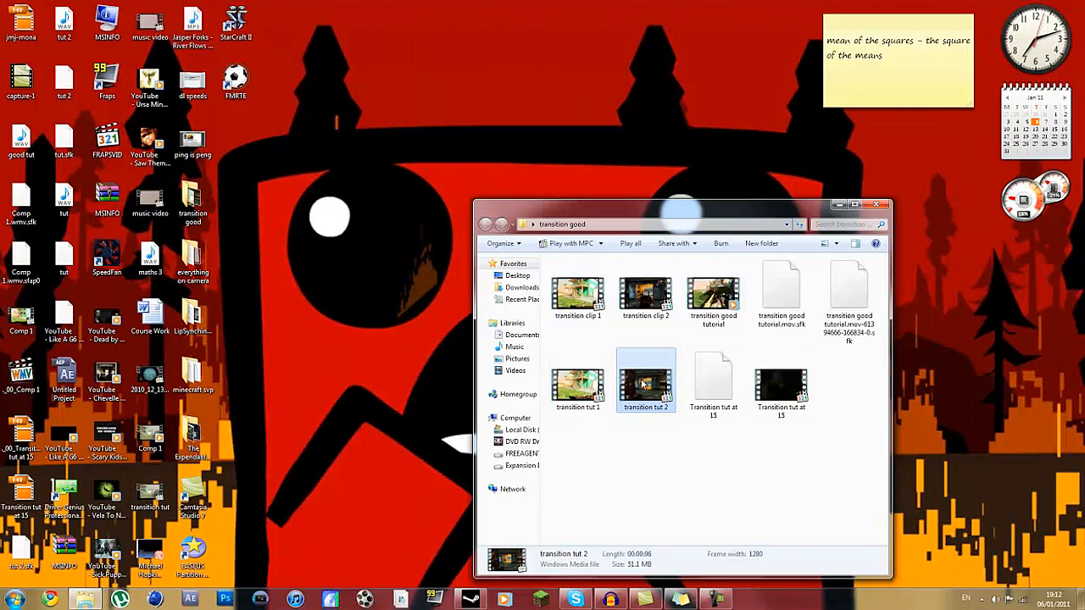
Permanently delete the transition clip 1 and transition clip 2 files.
{"action": "left_click", "coordinate": [561, 307]}
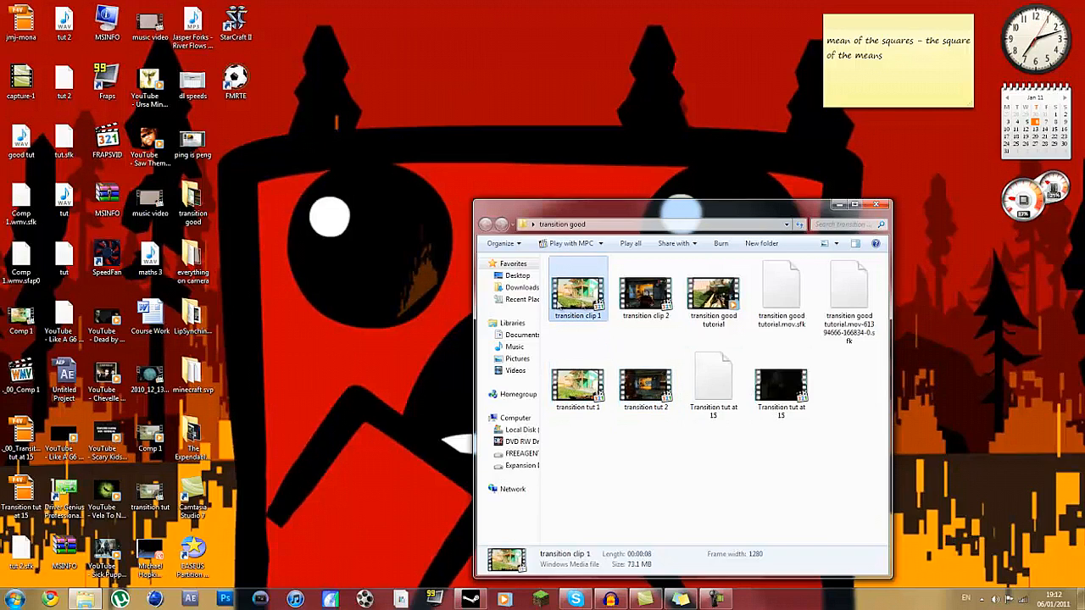
{"action": "left_click", "coordinate": [634, 304], "text": "ctrl"}
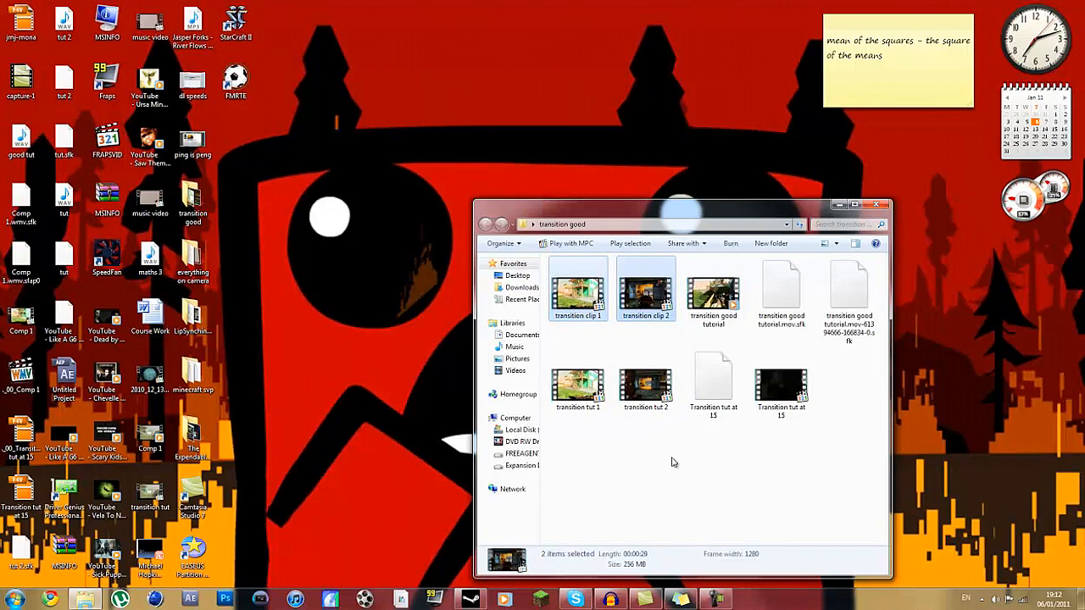
{"action": "key", "text": "shift+Delete"}
{"action": "key", "text": "Return"}
{"action": "left_click", "coordinate": [768, 310]}
{"action": "left_click", "coordinate": [860, 293]}
{"action": "left_click", "coordinate": [816, 372]}
{"action": "left_click", "coordinate": [858, 318]}
{"action": "left_click", "coordinate": [830, 372]}
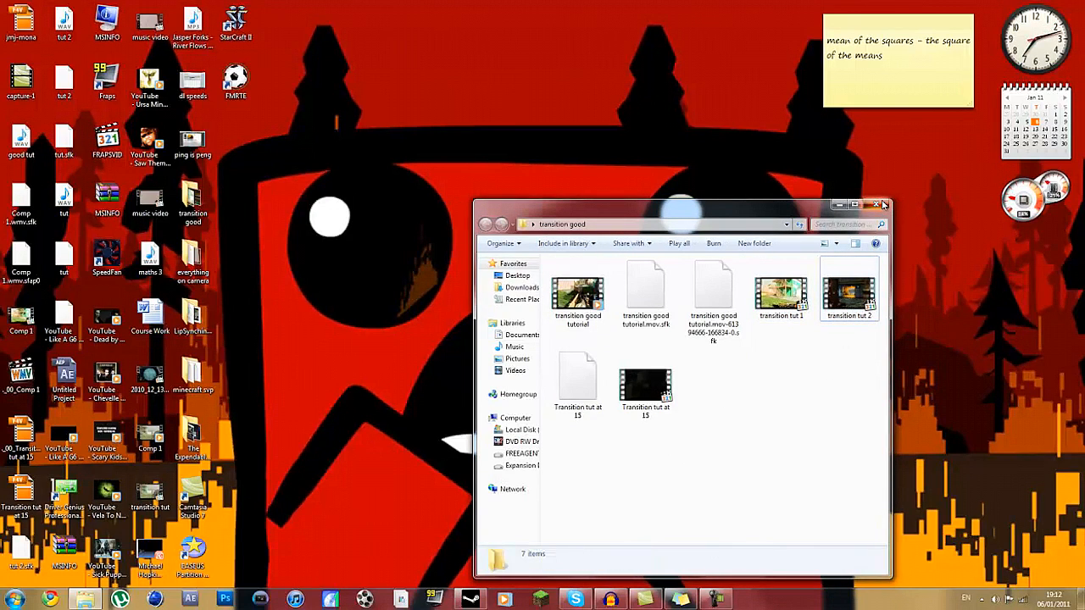
Switch to After Effects and create a 1280 x 720 composition at 59.94 frames per second lasting 0;00;40;00.
{"action": "left_click", "coordinate": [876, 204]}
{"action": "left_click", "coordinate": [194, 600]}
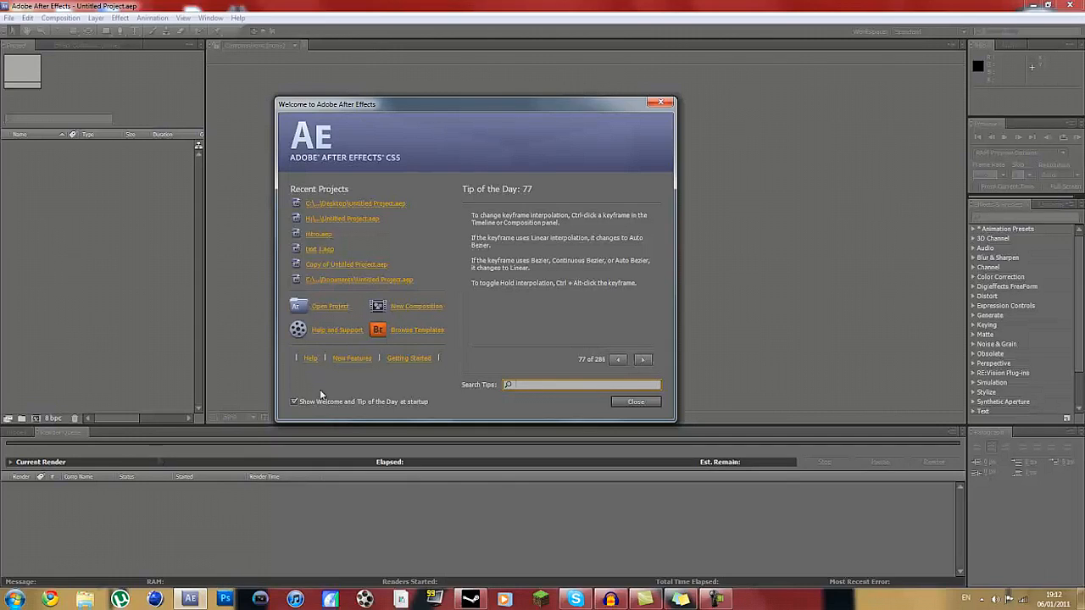
{"action": "left_click", "coordinate": [415, 307]}
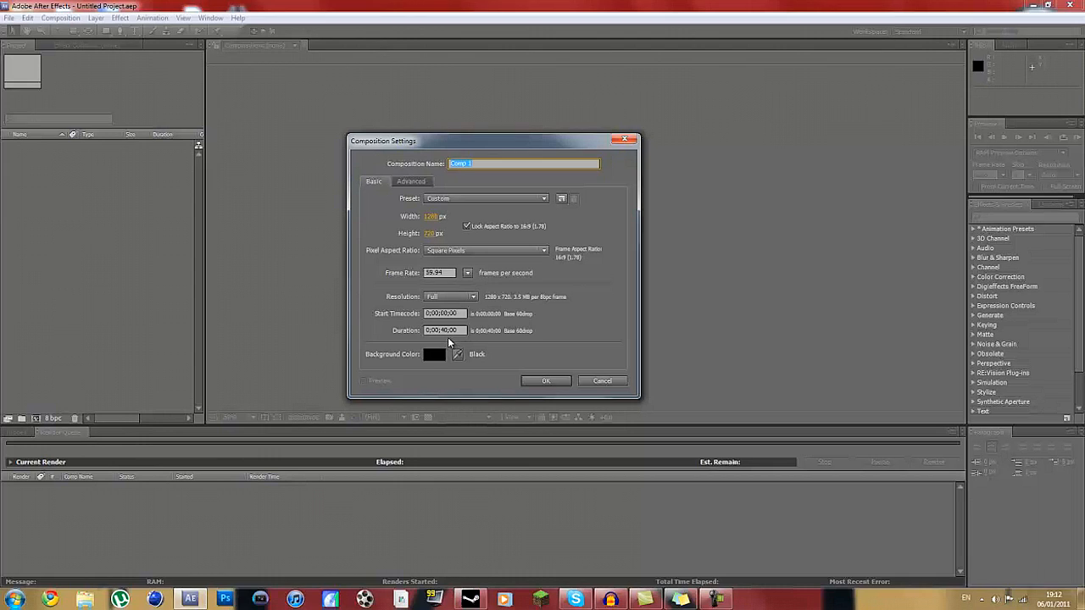
{"action": "left_click", "coordinate": [542, 381]}
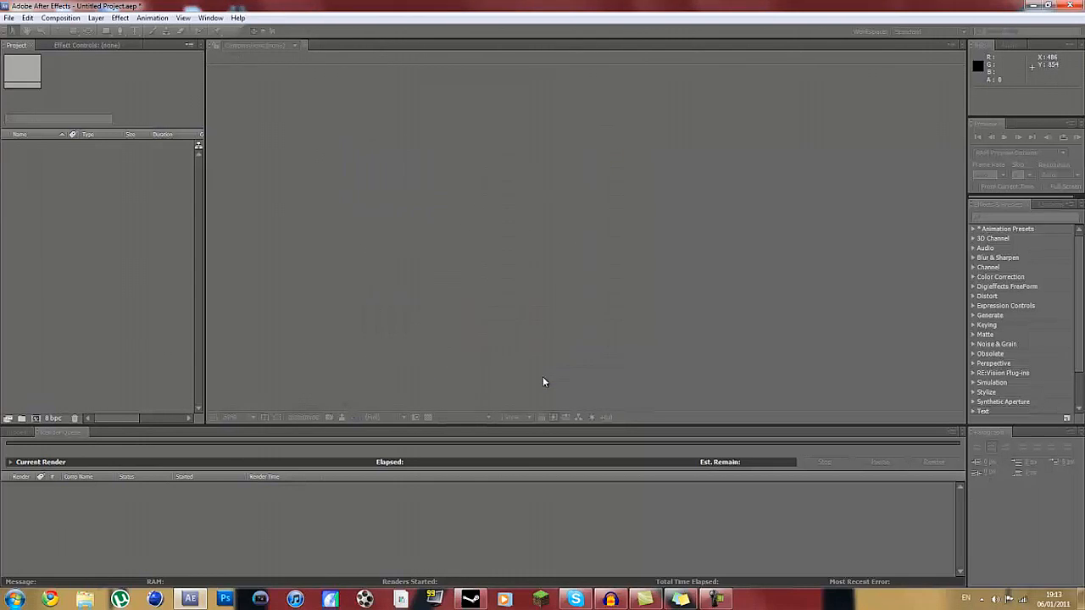
Import transition tut 1.wmv and transition tut 2.wmv from the transition good folder as footage, with alpha interpreted as Straight - Unmatted.
{"action": "left_click", "coordinate": [11, 18]}
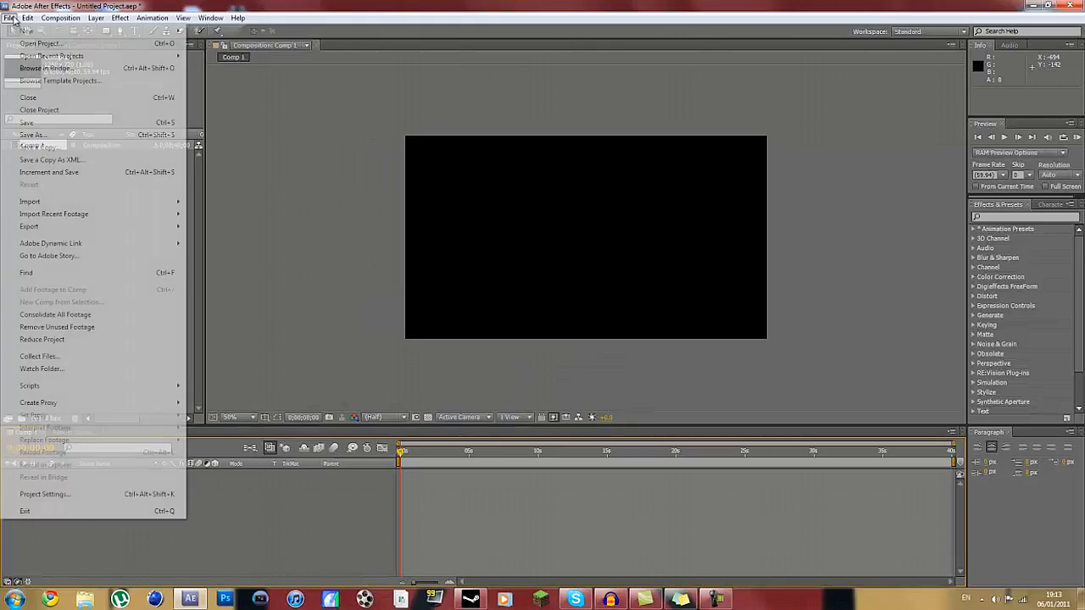
{"action": "mouse_move", "coordinate": [119, 201]}
{"action": "left_click", "coordinate": [216, 202]}
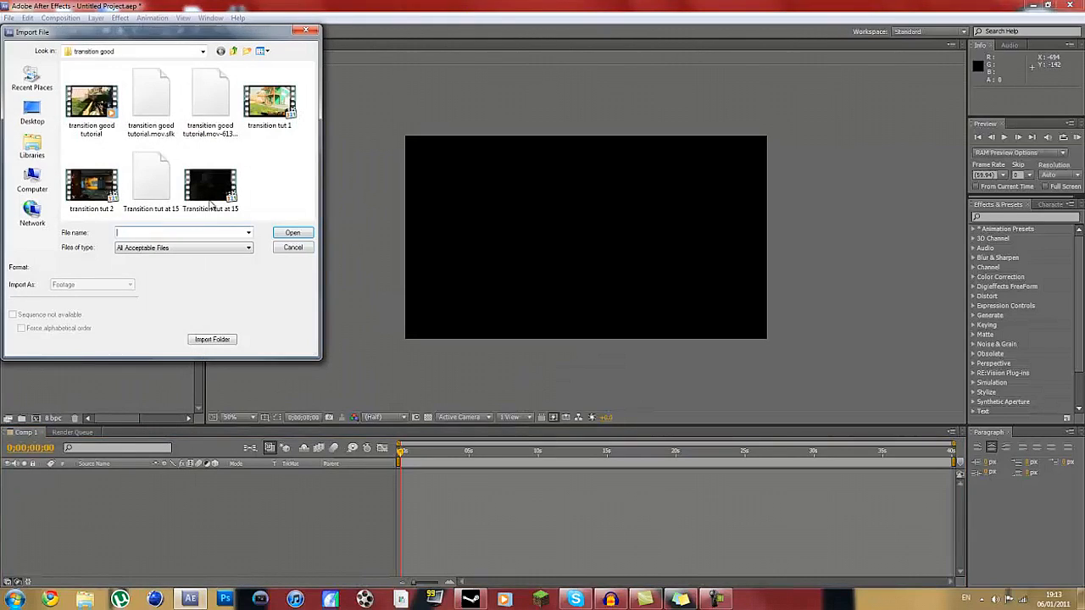
{"action": "left_click", "coordinate": [271, 116]}
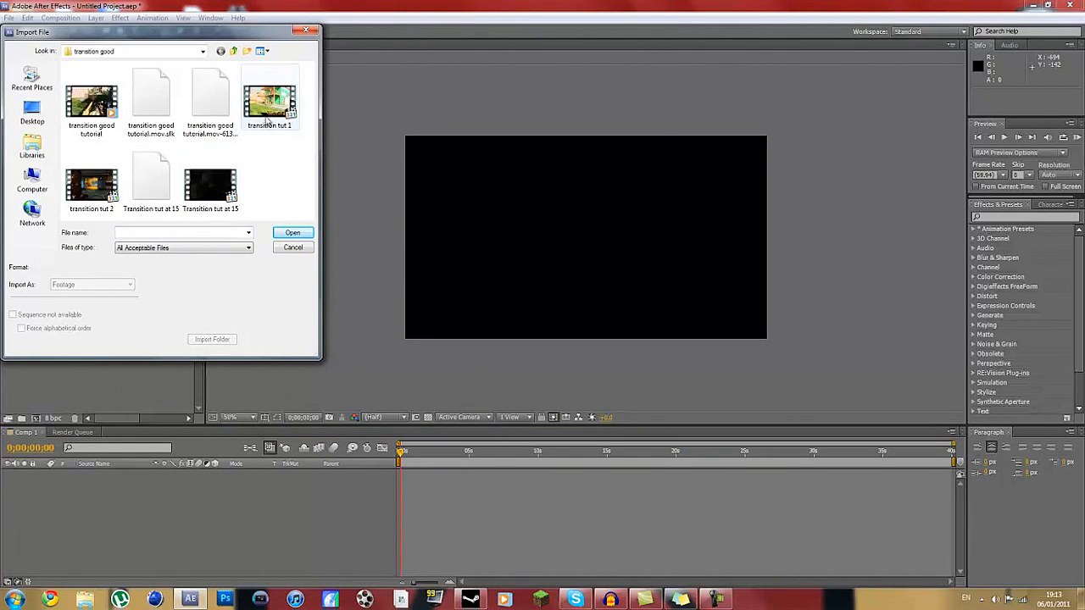
{"action": "left_click", "coordinate": [91, 183], "text": "ctrl"}
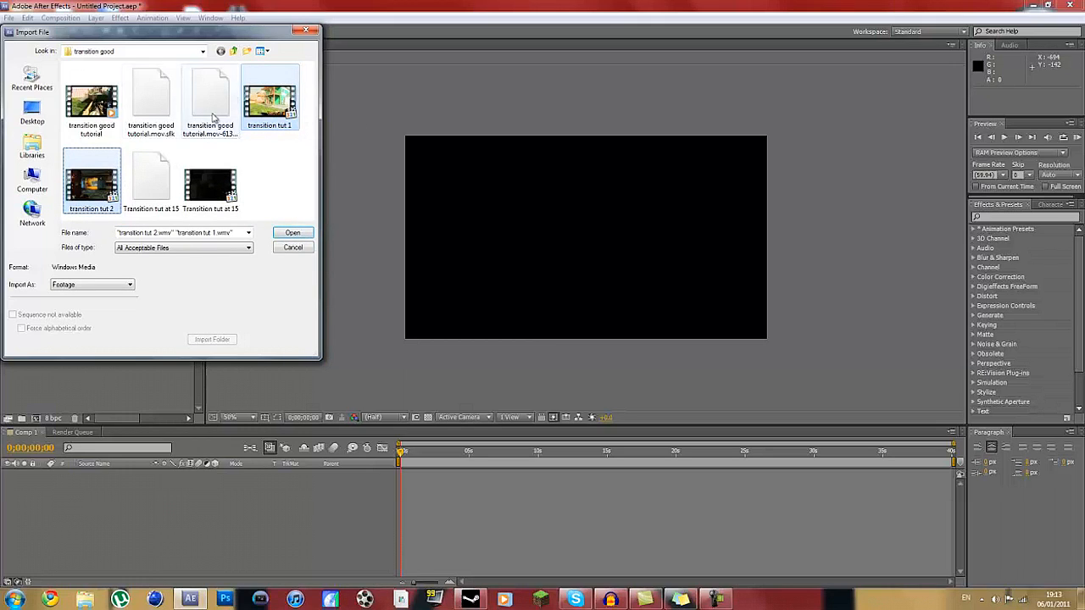
{"action": "left_click", "coordinate": [291, 234]}
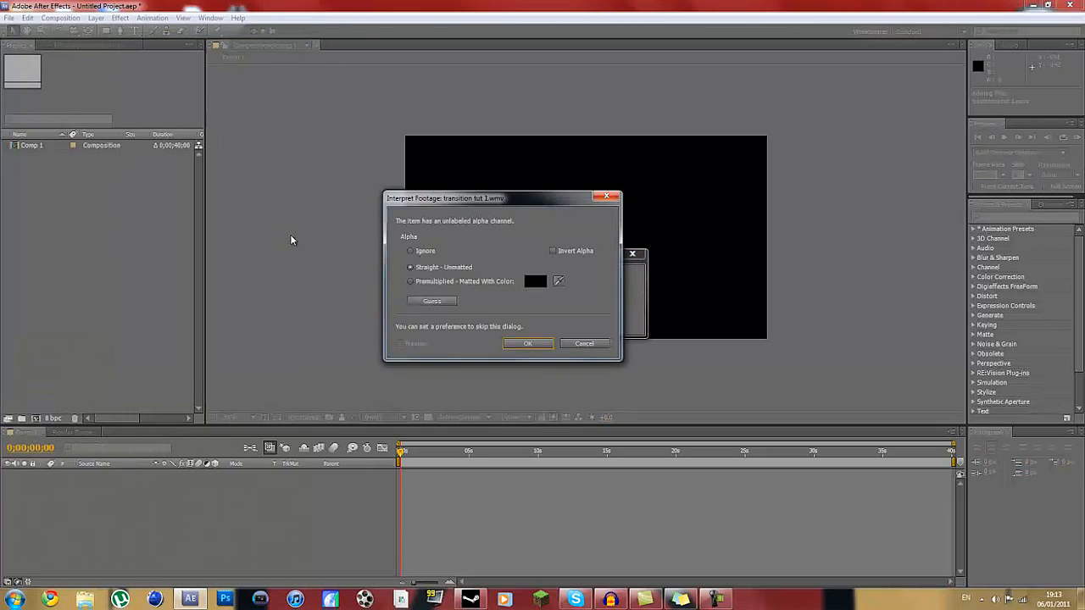
{"action": "left_click", "coordinate": [548, 344]}
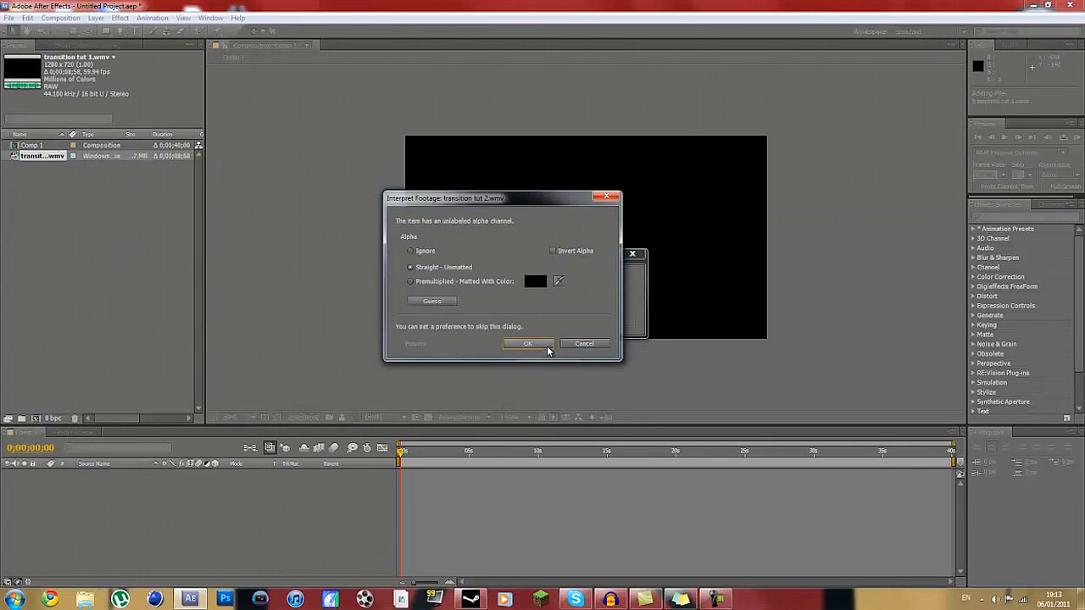
{"action": "left_click", "coordinate": [548, 348]}
Add the transition tut 1 clip to Comp 1 as a layer starting at 0;00;00;00.
{"action": "left_click", "coordinate": [55, 197]}
{"action": "left_click", "coordinate": [53, 168]}
{"action": "left_click", "coordinate": [51, 159]}
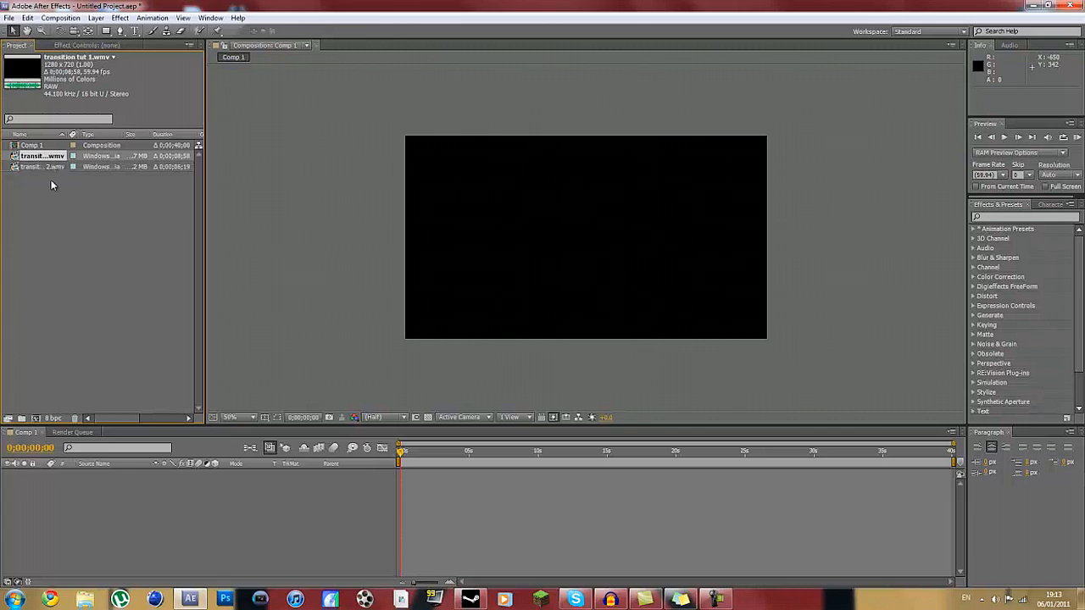
{"action": "left_click_drag", "start_coordinate": [47, 161], "coordinate": [159, 543]}
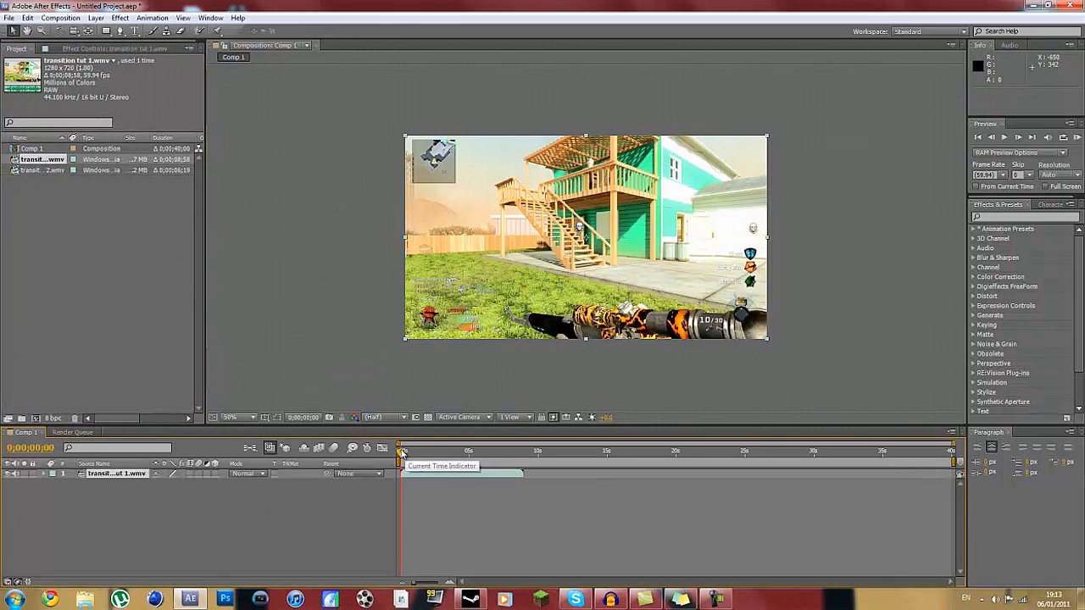
Try the Quarter preview resolution while scrubbing through the transition tut 1 layer, and restore the Auto resolution.
{"action": "left_click", "coordinate": [430, 453]}
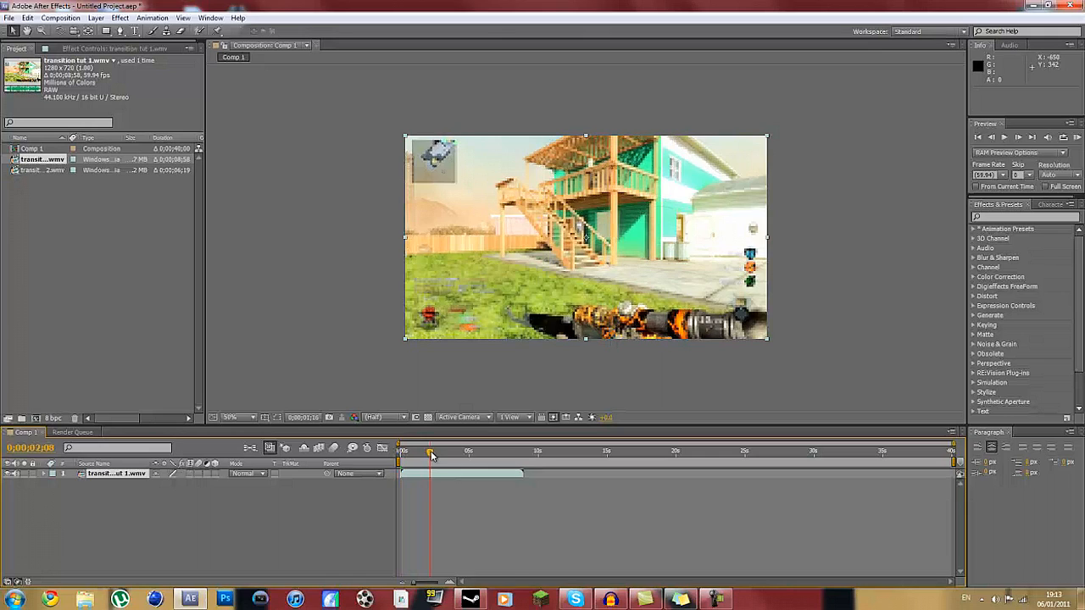
{"action": "left_click", "coordinate": [391, 418]}
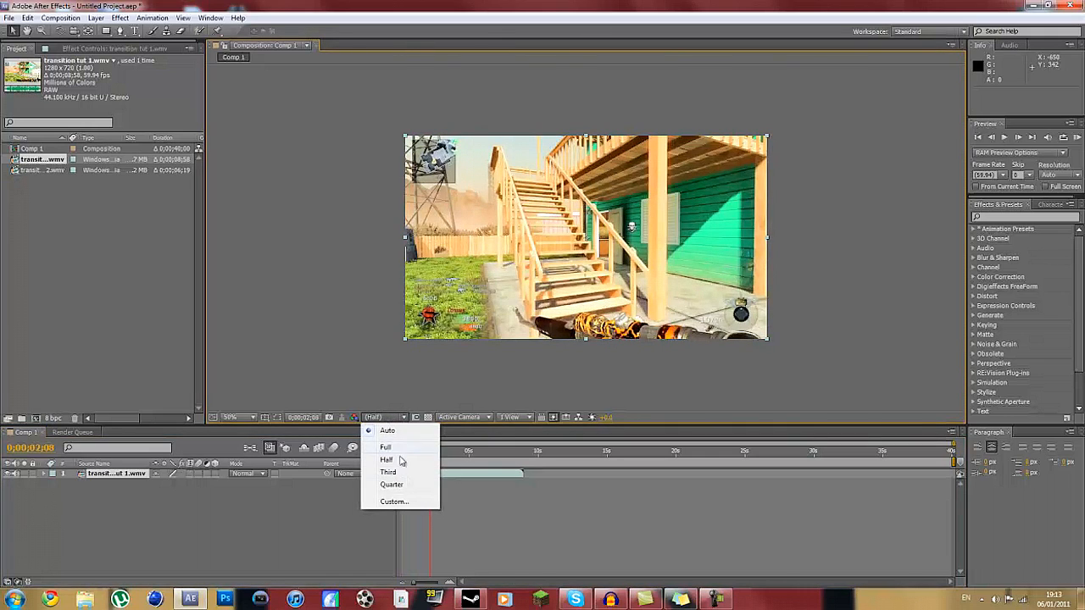
{"action": "left_click", "coordinate": [406, 484]}
{"action": "left_click_drag", "start_coordinate": [431, 455], "coordinate": [411, 455]}
{"action": "left_click", "coordinate": [392, 418]}
{"action": "left_click", "coordinate": [397, 428]}
Set the composition's fast previews to OpenGL—Always On and scrub through the end of the transition tut 1 clip.
{"action": "left_click_drag", "start_coordinate": [418, 455], "coordinate": [464, 454]}
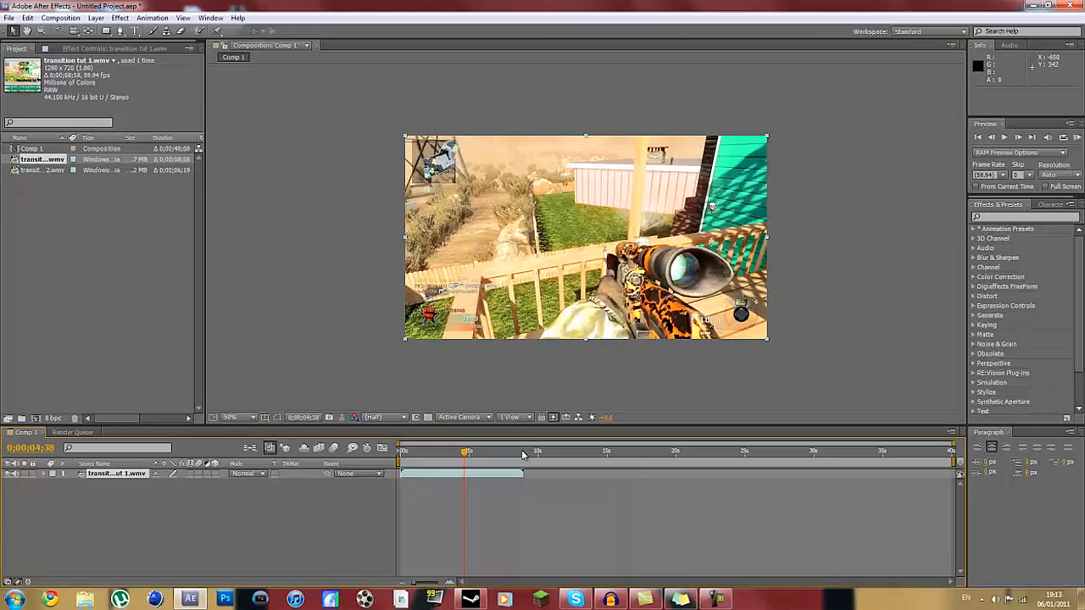
{"action": "left_click", "coordinate": [497, 455]}
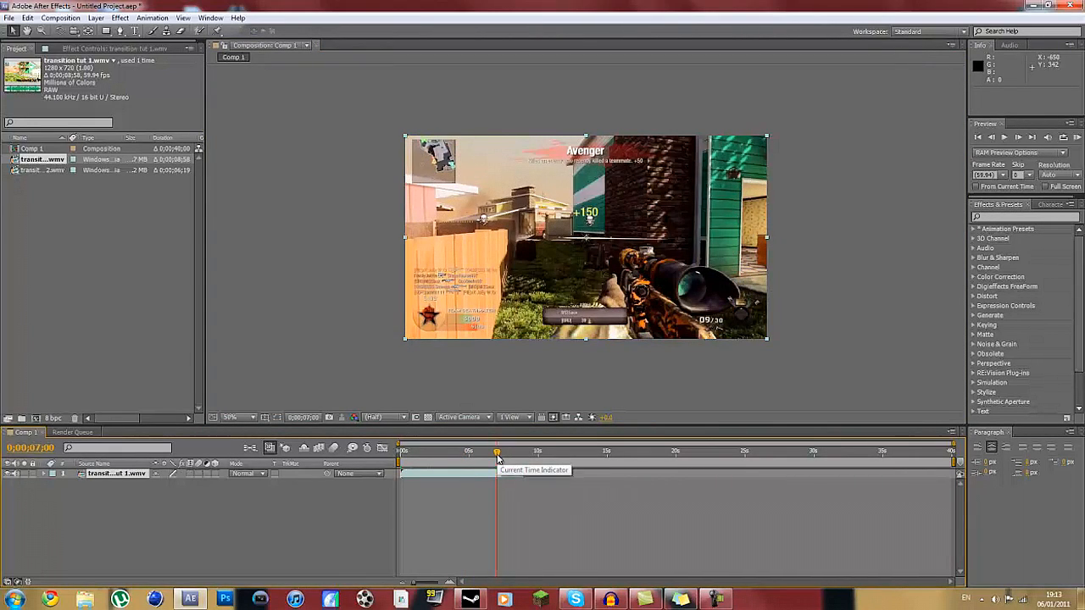
{"action": "left_click_drag", "start_coordinate": [498, 458], "coordinate": [506, 458]}
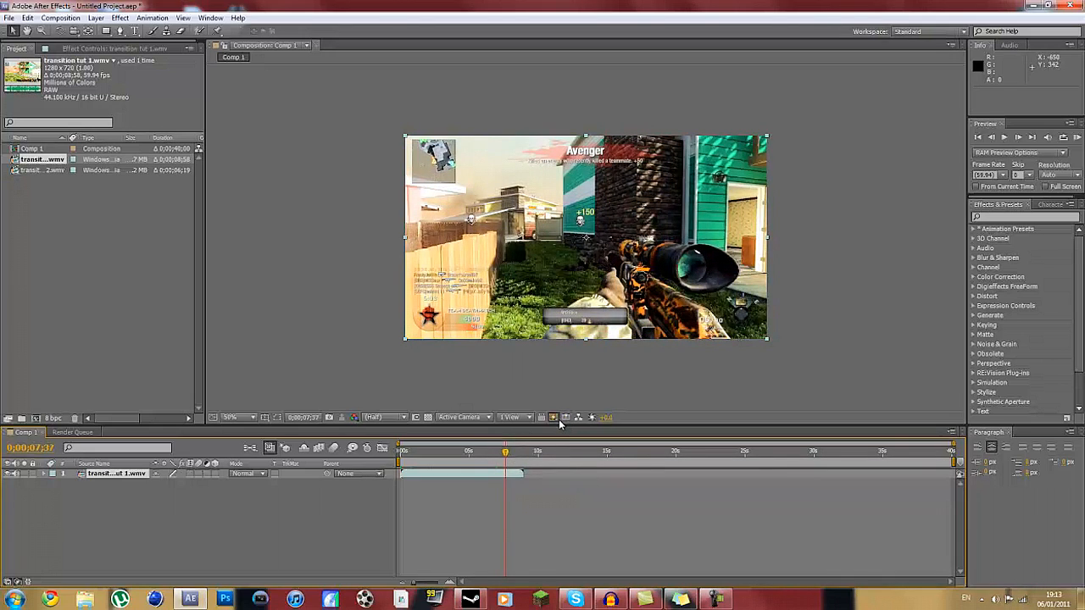
{"action": "left_click", "coordinate": [554, 418]}
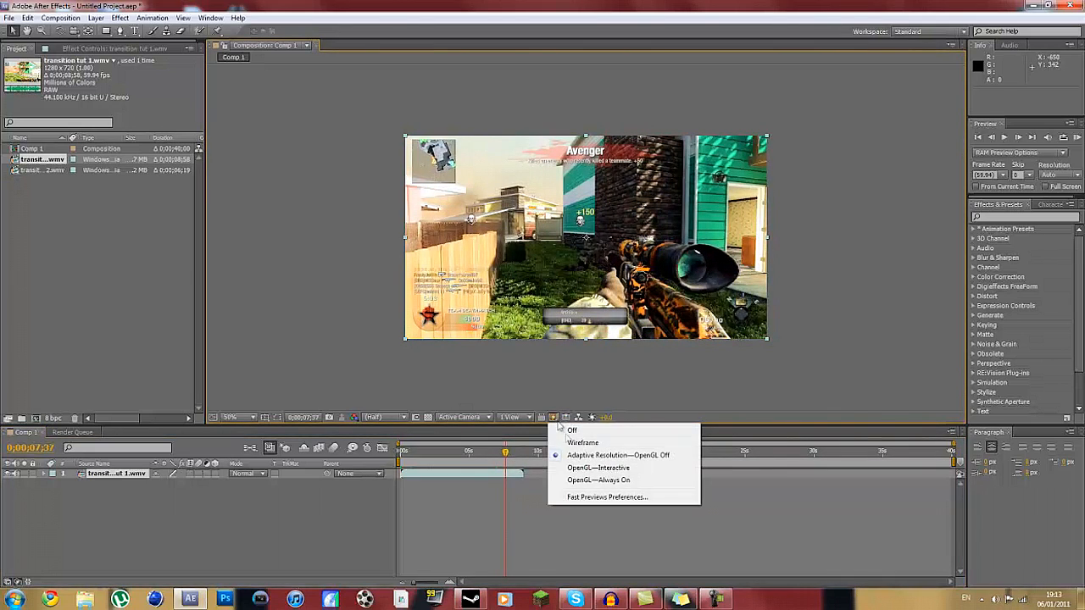
{"action": "left_click", "coordinate": [643, 481]}
{"action": "mouse_move", "coordinate": [506, 453]}
{"action": "left_mouse_down"}
{"action": "mouse_move", "coordinate": [519, 454]}
{"action": "mouse_move", "coordinate": [485, 453]}
{"action": "mouse_move", "coordinate": [525, 453]}
{"action": "left_mouse_up"}
{"action": "left_click", "coordinate": [554, 418]}
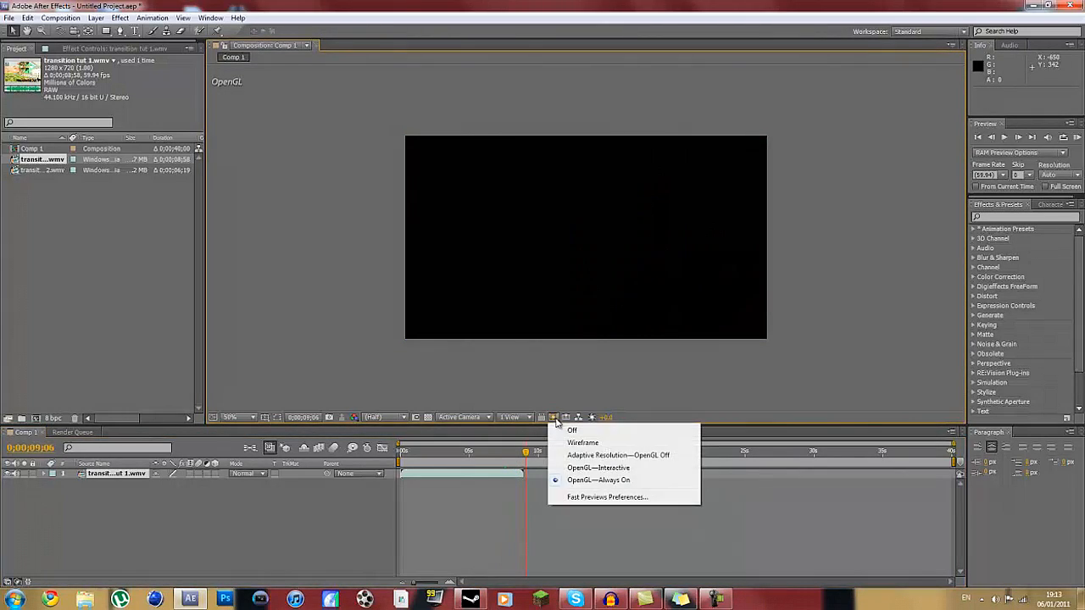
Trim the end of the transition tut 1 layer to about 0;00;08;10, within its freeze frame.
{"action": "left_click", "coordinate": [512, 456]}
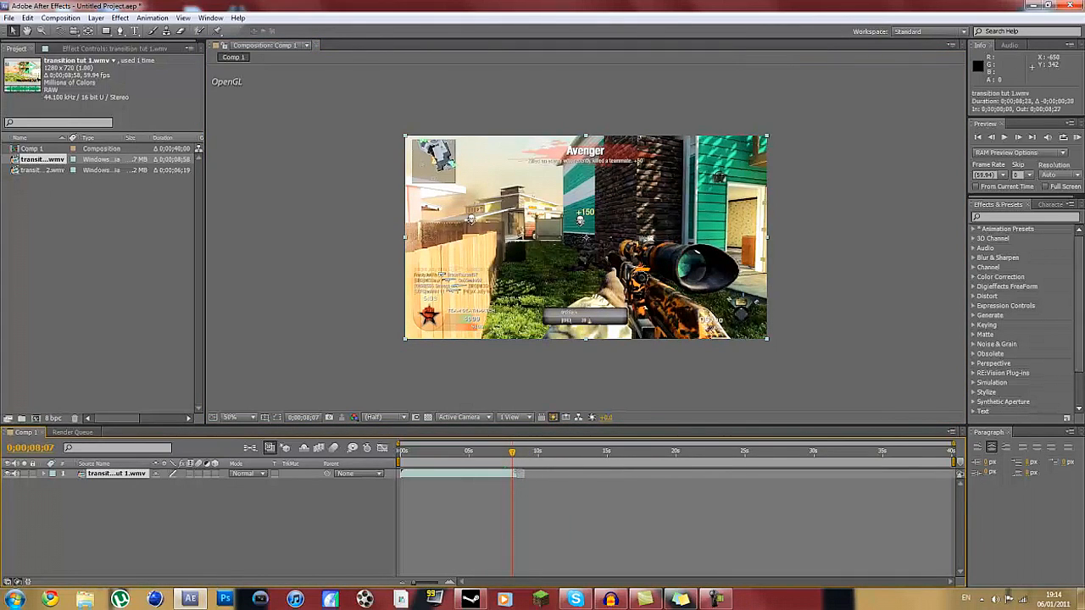
{"action": "left_click_drag", "start_coordinate": [505, 465], "coordinate": [509, 454]}
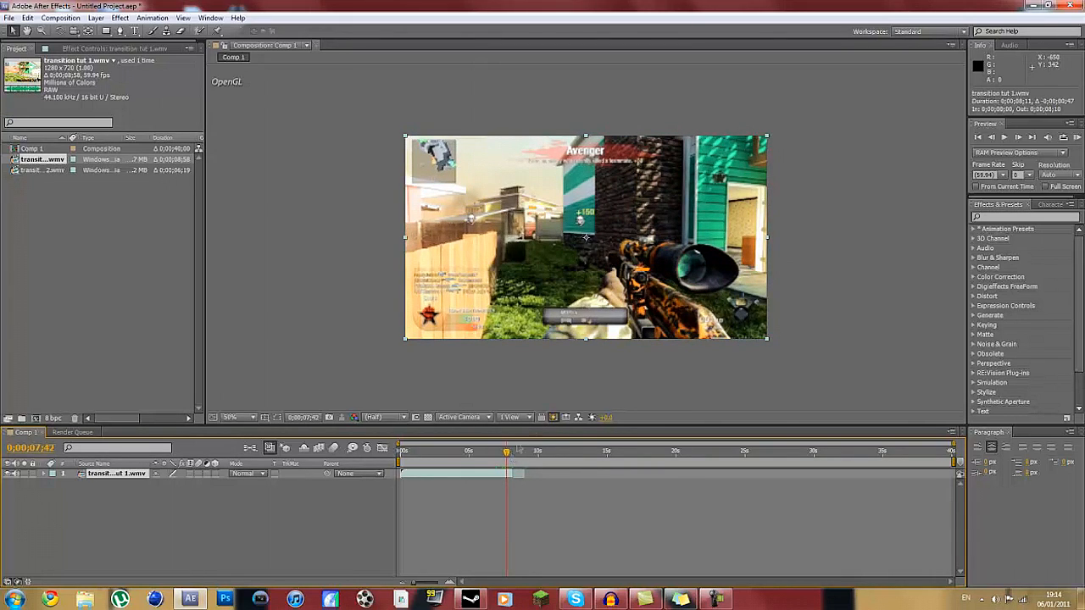
Add transition tut 2 above the transition tut 1 layer and move it to start at about 0;00;07;57.
{"action": "left_click", "coordinate": [46, 172]}
{"action": "left_click_drag", "start_coordinate": [46, 169], "coordinate": [106, 476]}
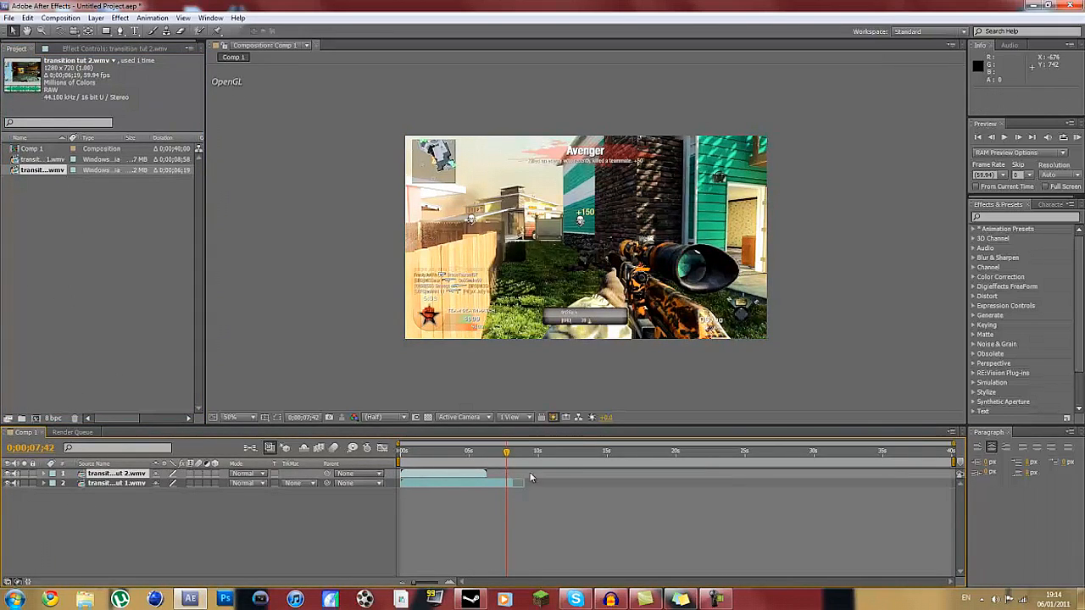
{"action": "left_click_drag", "start_coordinate": [485, 474], "coordinate": [543, 480]}
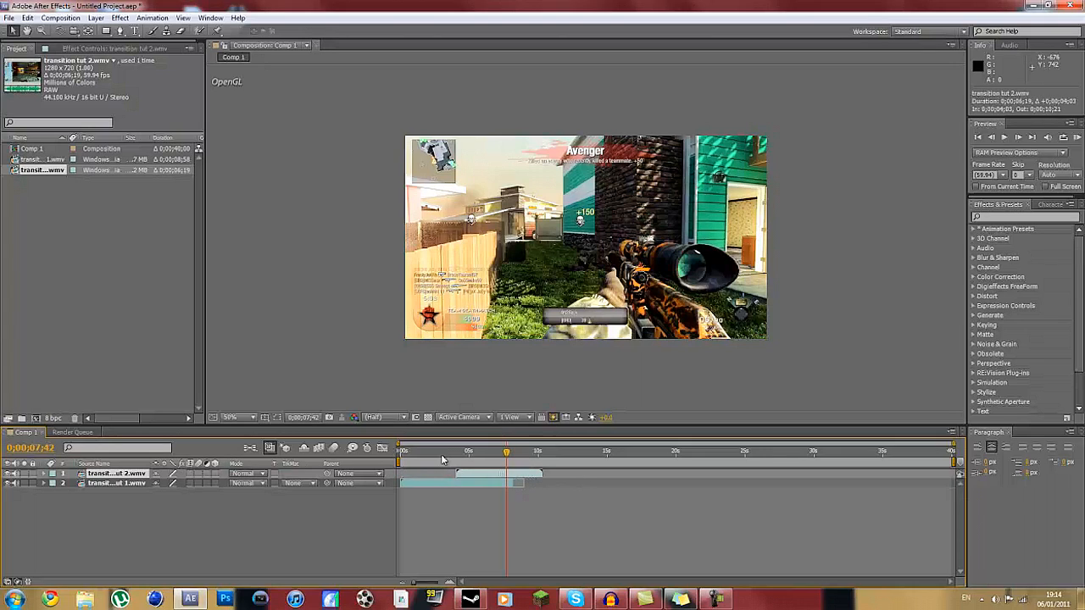
{"action": "key", "text": "i"}
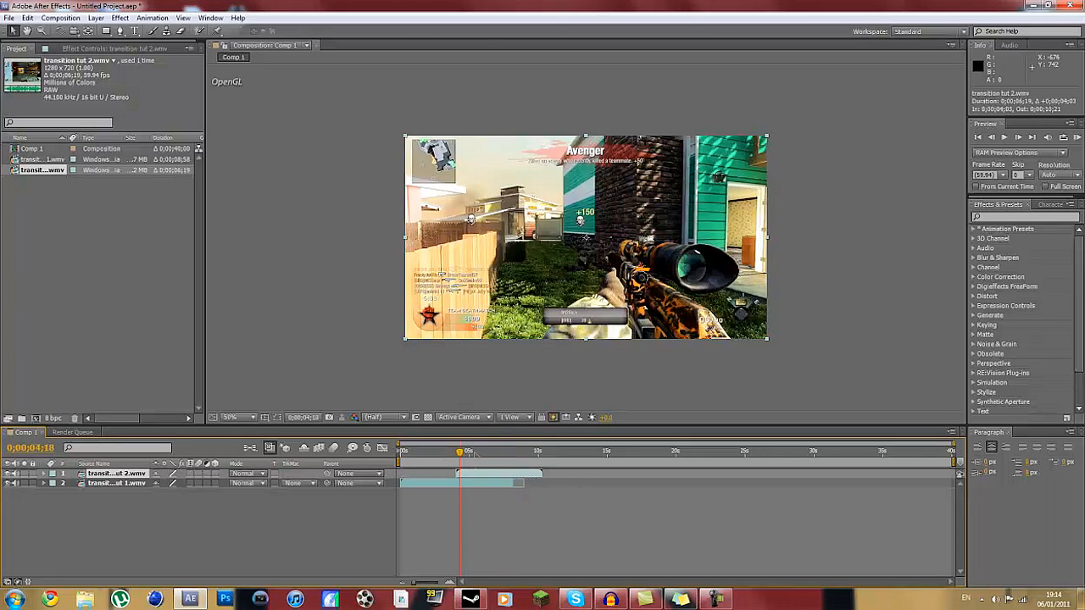
{"action": "left_click", "coordinate": [437, 452]}
{"action": "left_click_drag", "start_coordinate": [484, 477], "coordinate": [534, 478]}
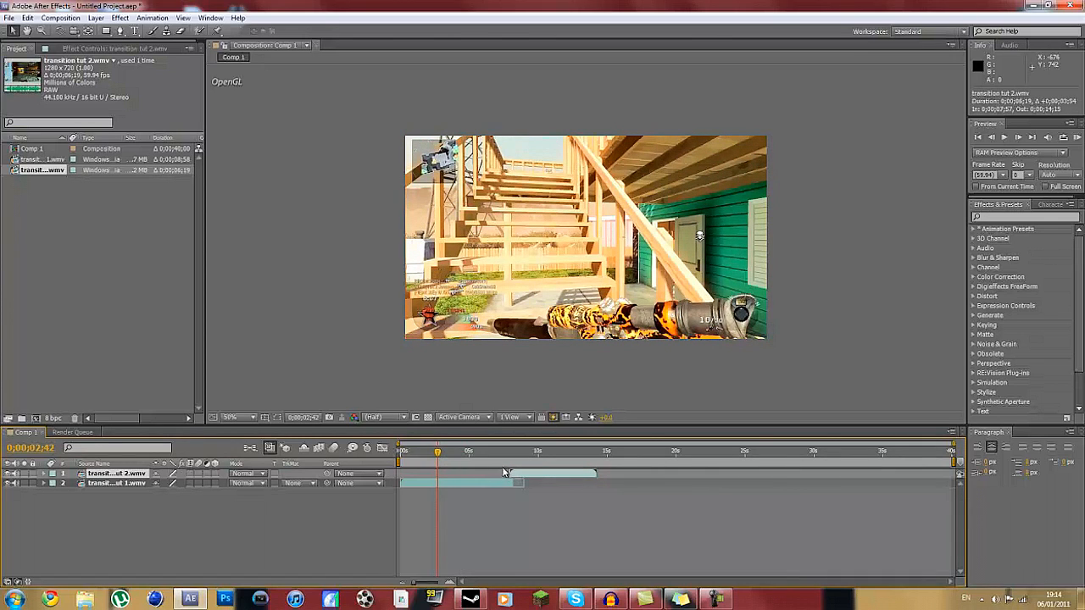
{"action": "left_click", "coordinate": [508, 465]}
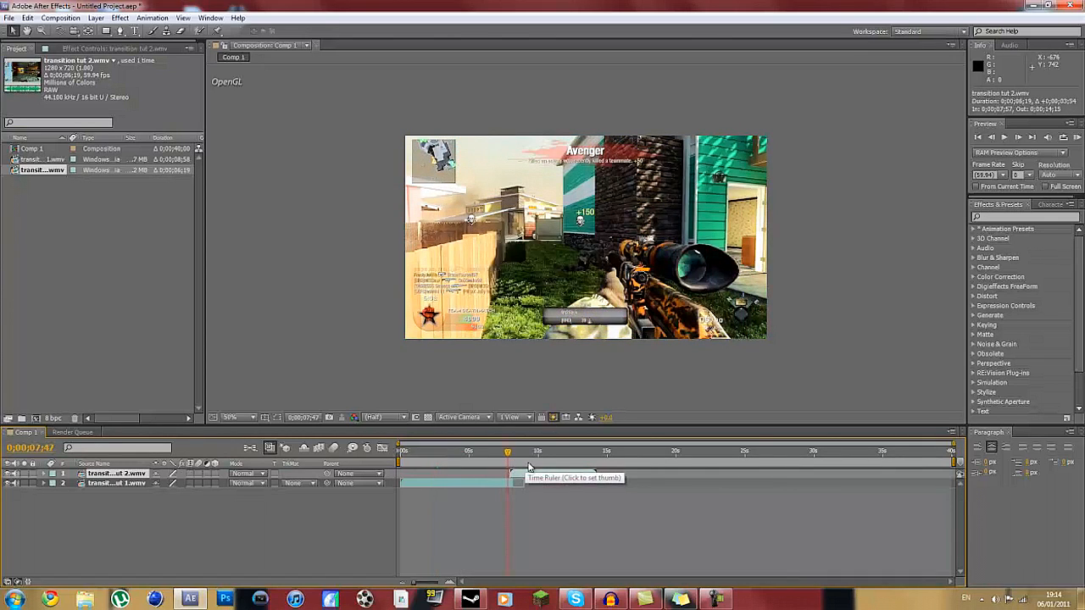
Shift the transition tut 2 layer earlier to start at about 0;00;07;25, overlapping the first clip more.
{"action": "left_click_drag", "start_coordinate": [414, 583], "coordinate": [424, 583]}
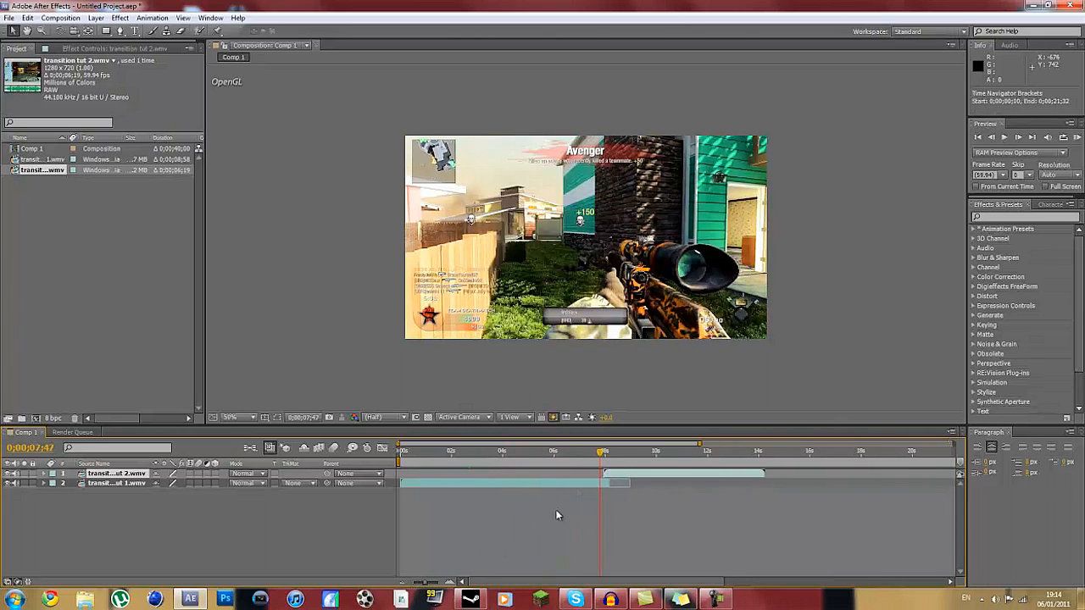
{"action": "left_click", "coordinate": [601, 454]}
{"action": "left_click_drag", "start_coordinate": [605, 455], "coordinate": [607, 455]}
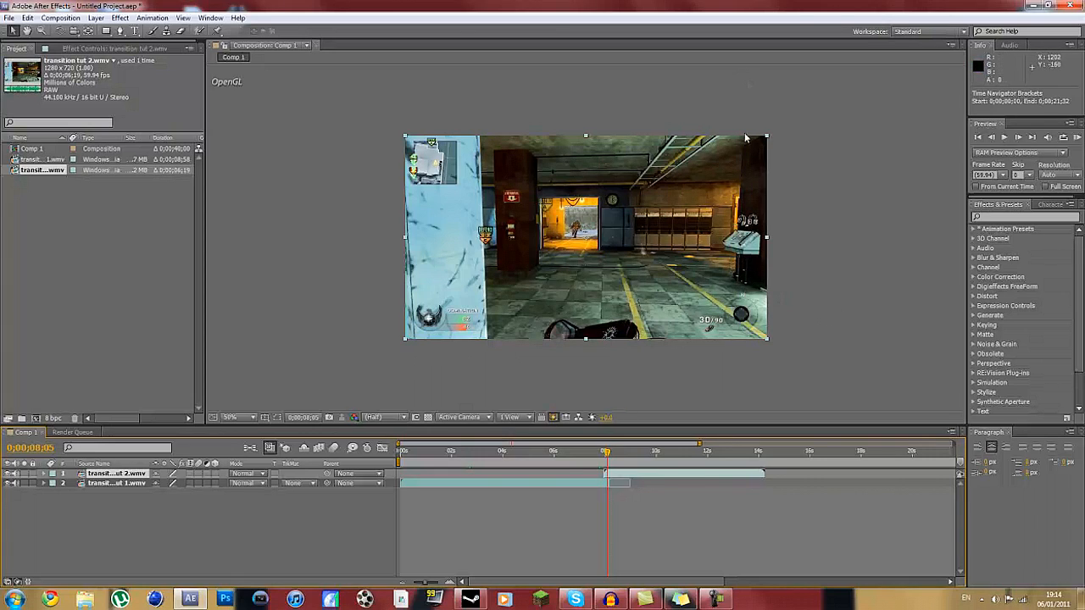
{"action": "mouse_move", "coordinate": [608, 475]}
{"action": "left_mouse_down"}
{"action": "mouse_move", "coordinate": [552, 474]}
{"action": "mouse_move", "coordinate": [613, 475]}
{"action": "mouse_move", "coordinate": [598, 475]}
{"action": "left_mouse_up"}
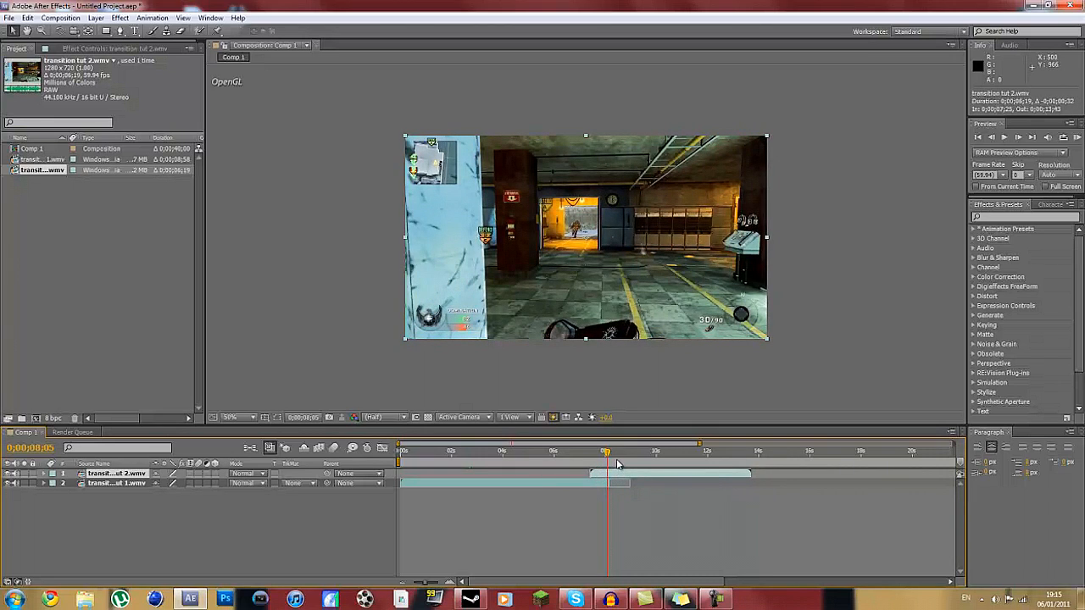
Trim the frozen opening of the transition tut 2 layer so that it runs from about 0;00;07;58 to 0;00;13;15.
{"action": "left_click", "coordinate": [618, 463]}
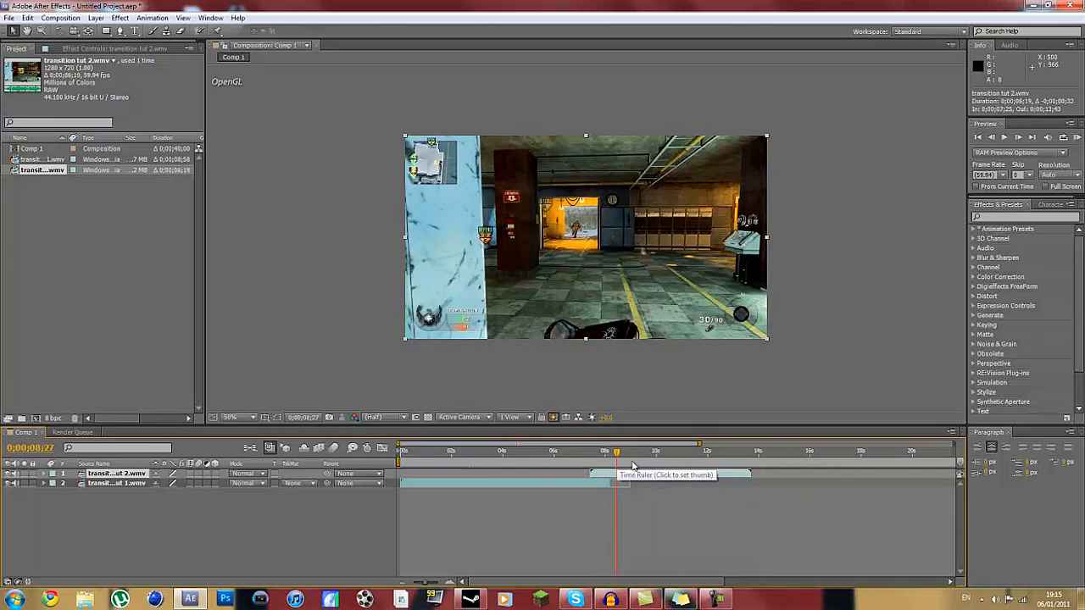
{"action": "left_click", "coordinate": [631, 465]}
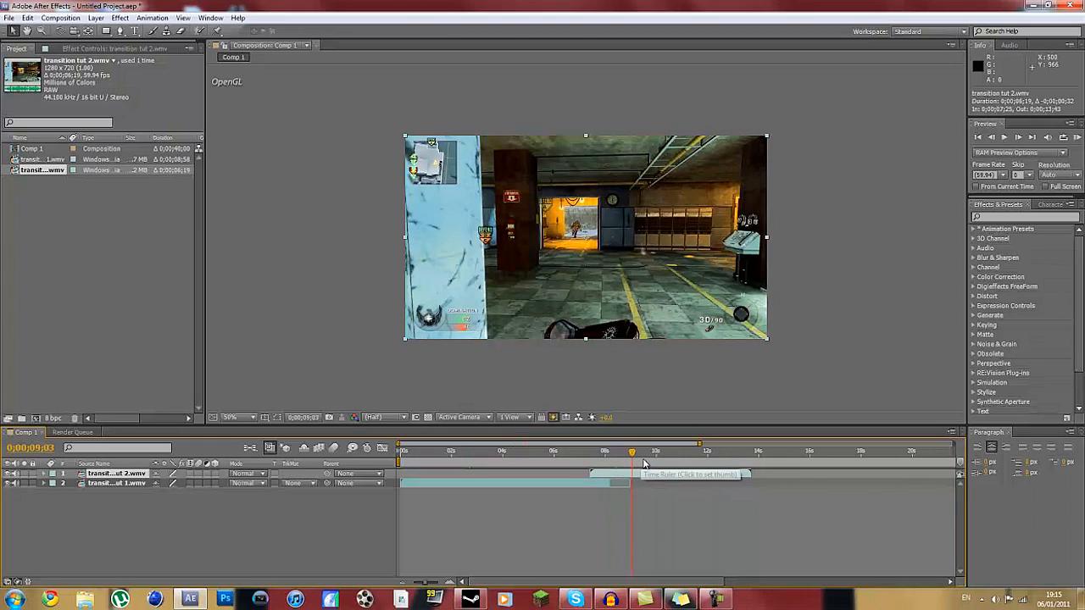
{"action": "left_click", "coordinate": [642, 464]}
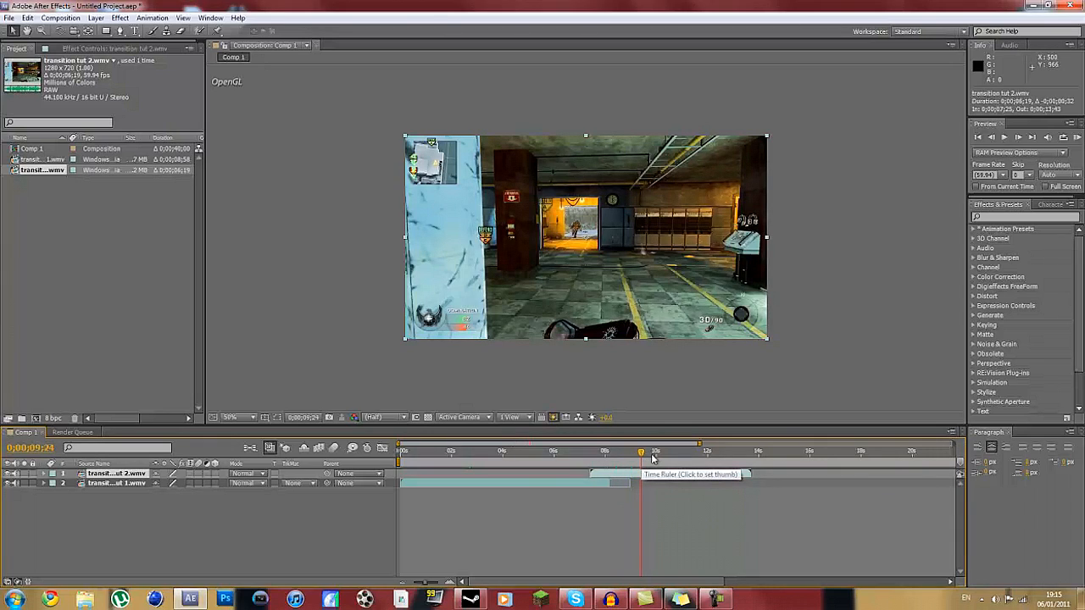
{"action": "left_click", "coordinate": [661, 465]}
{"action": "left_click", "coordinate": [646, 465]}
{"action": "left_click", "coordinate": [627, 465]}
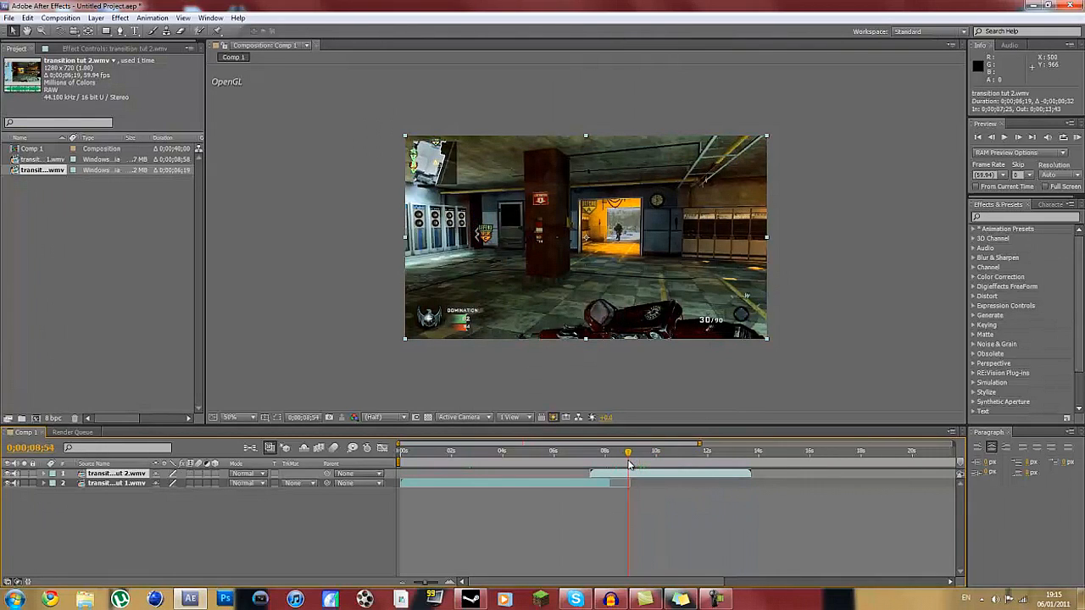
{"action": "left_click", "coordinate": [622, 464]}
{"action": "mouse_move", "coordinate": [621, 473]}
{"action": "left_mouse_down"}
{"action": "mouse_move", "coordinate": [597, 477]}
{"action": "mouse_move", "coordinate": [608, 458]}
{"action": "left_mouse_up"}
{"action": "left_click", "coordinate": [604, 464]}
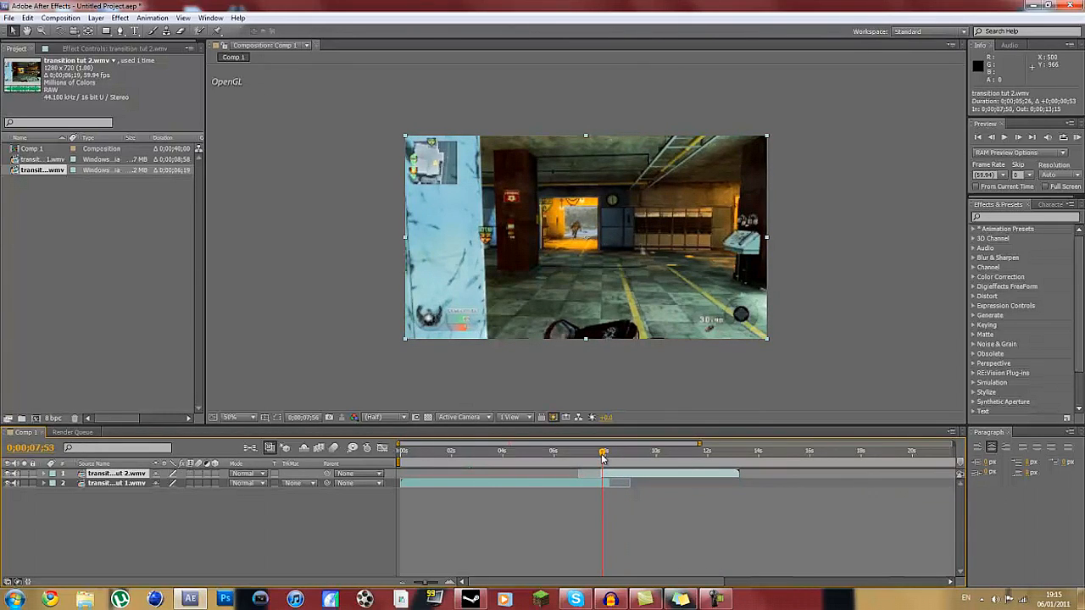
{"action": "left_click_drag", "start_coordinate": [603, 458], "coordinate": [608, 459]}
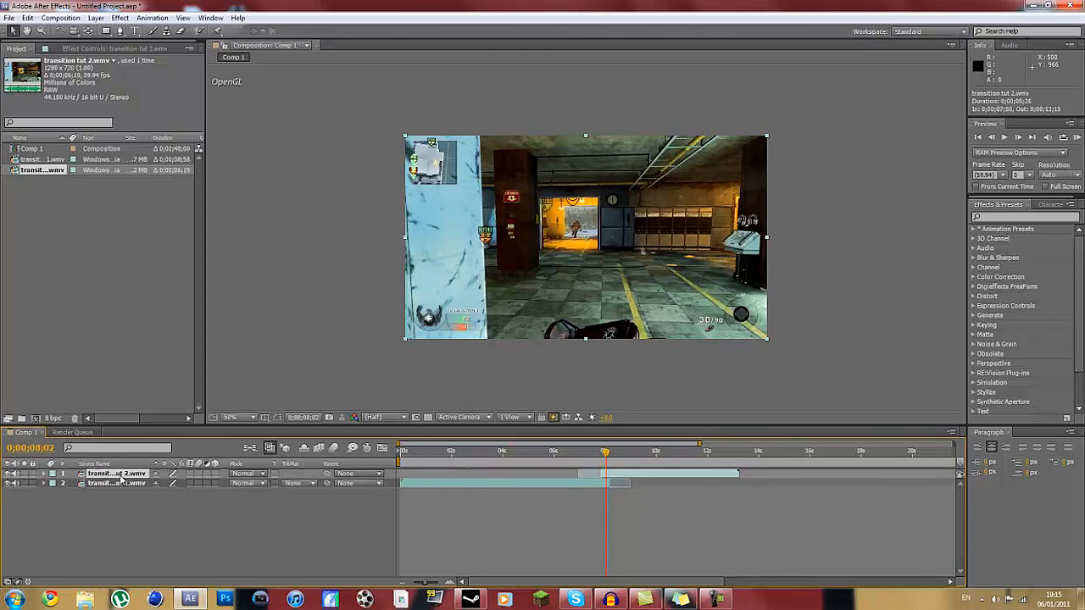
Select the transition tut 2 layer and activate the Pen tool for masking.
{"action": "left_click", "coordinate": [121, 484]}
{"action": "left_click", "coordinate": [120, 474]}
{"action": "left_click", "coordinate": [120, 32]}
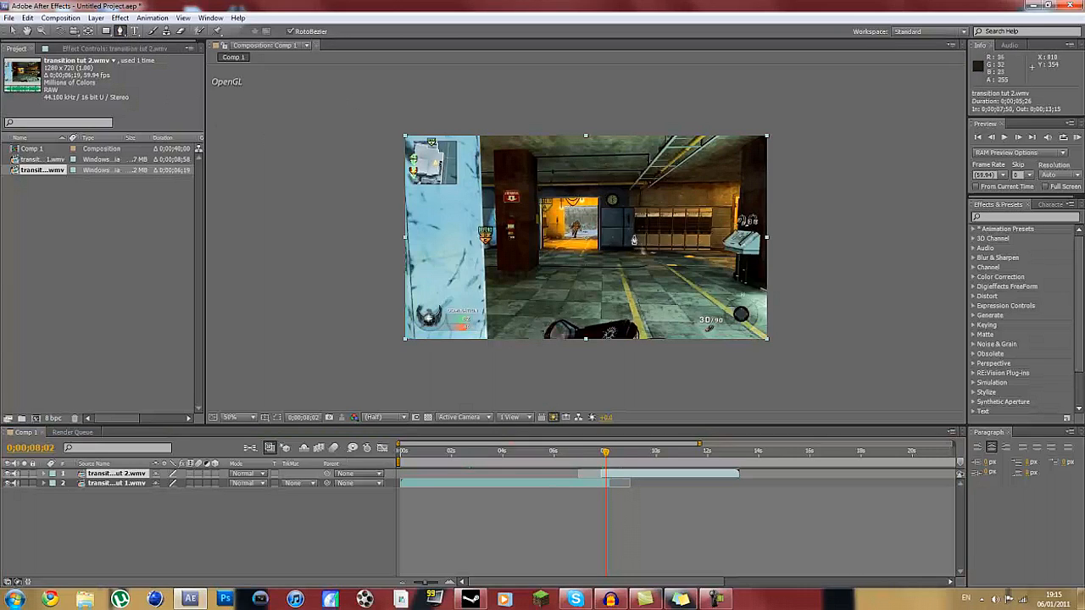
{"action": "left_click", "coordinate": [402, 340]}
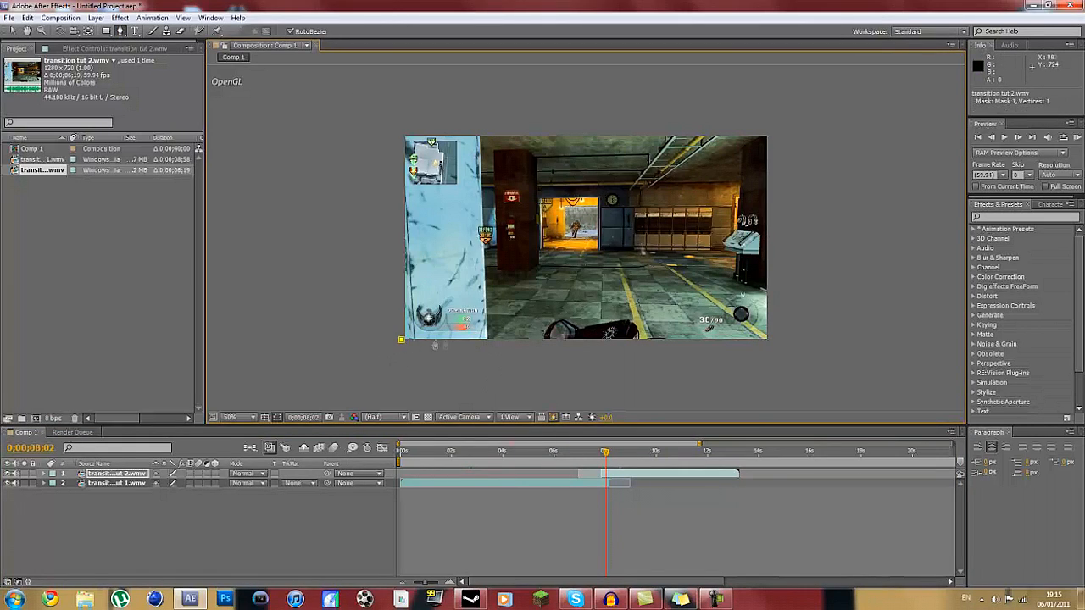
{"action": "left_click", "coordinate": [488, 340]}
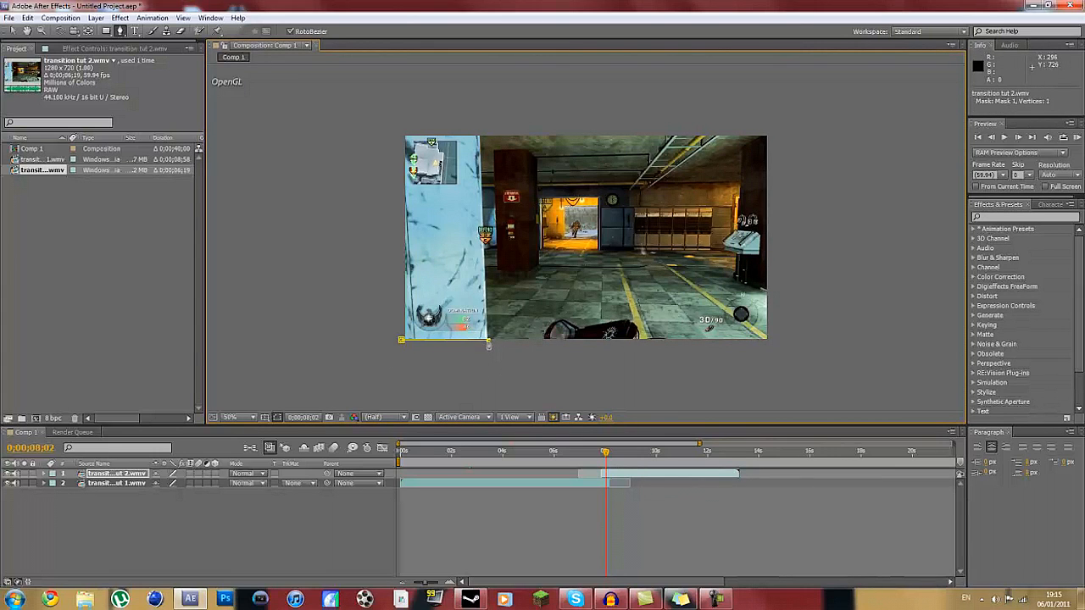
{"action": "scroll", "coordinate": [486, 321], "scroll_direction": "up", "scroll_amount": 2}
{"action": "scroll", "coordinate": [486, 320], "scroll_direction": "down", "scroll_amount": 2}
{"action": "left_click_drag", "start_coordinate": [572, 267], "coordinate": [370, 389]}
{"action": "scroll", "coordinate": [405, 361], "scroll_direction": "up", "scroll_amount": 1}
{"action": "left_click_drag", "start_coordinate": [530, 225], "coordinate": [288, 406]}
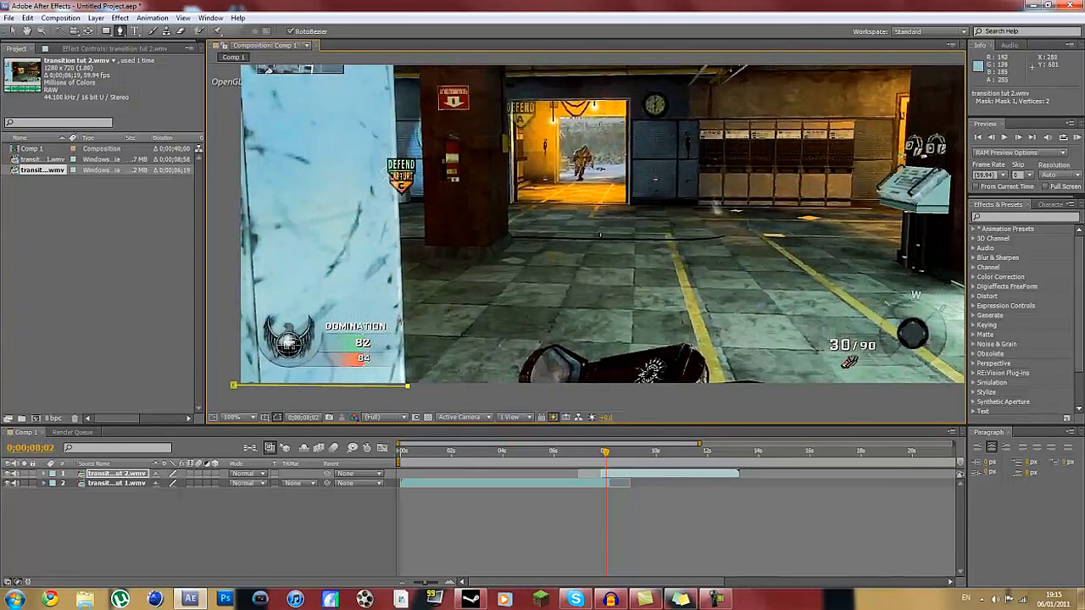
{"action": "left_click_drag", "start_coordinate": [398, 206], "coordinate": [412, 202]}
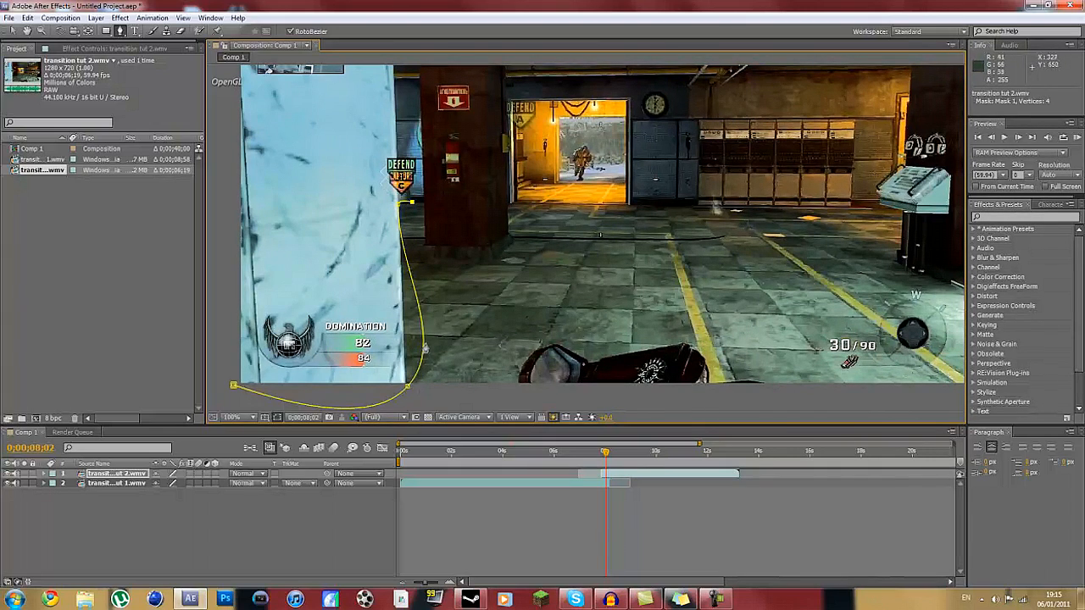
{"action": "right_click", "coordinate": [426, 347]}
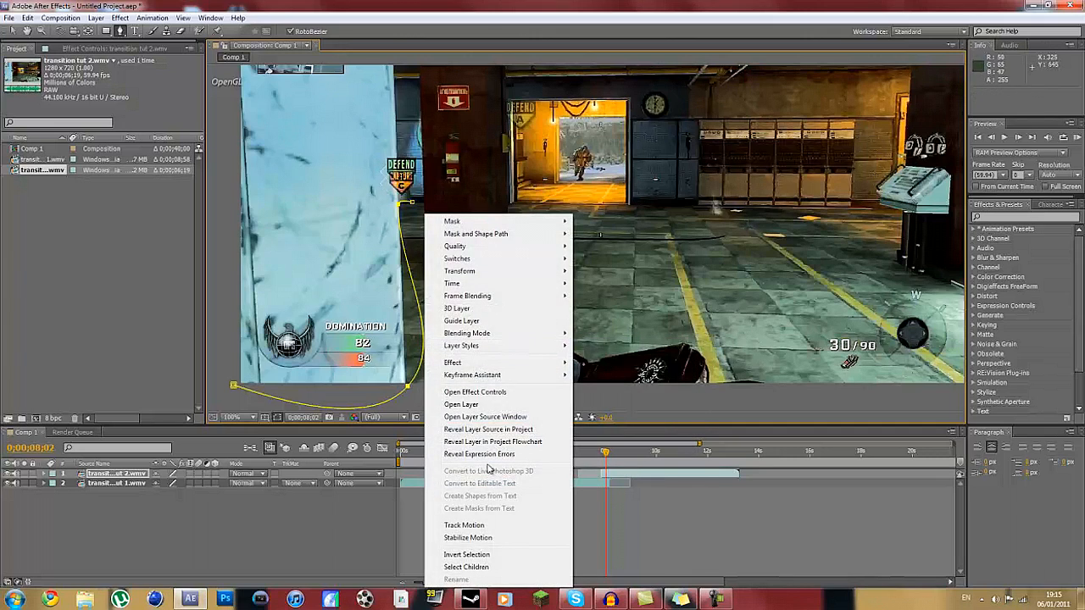
{"action": "mouse_move", "coordinate": [500, 222]}
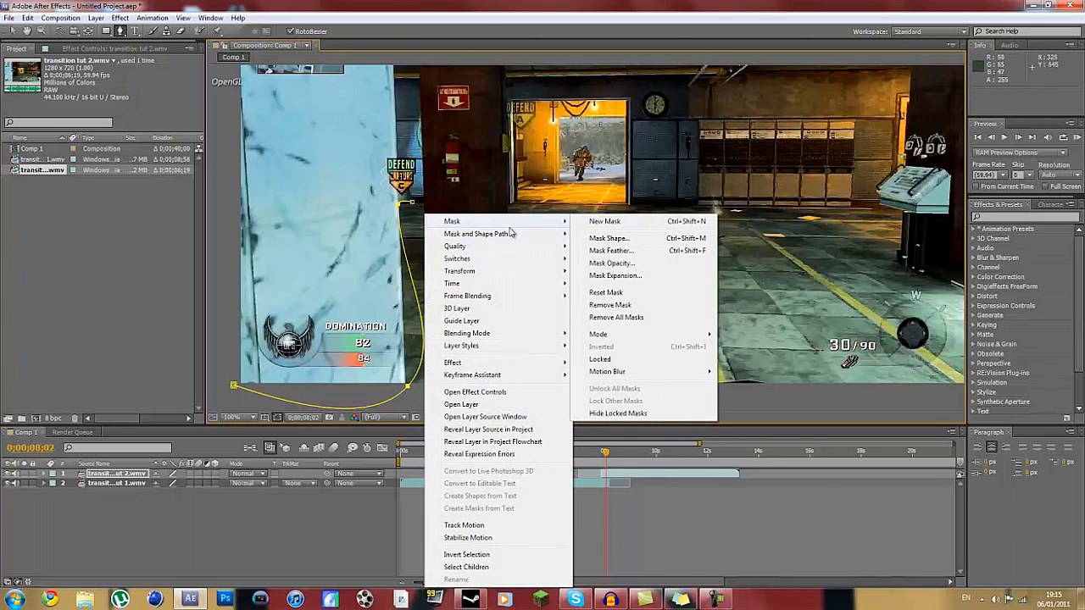
{"action": "left_click", "coordinate": [609, 234]}
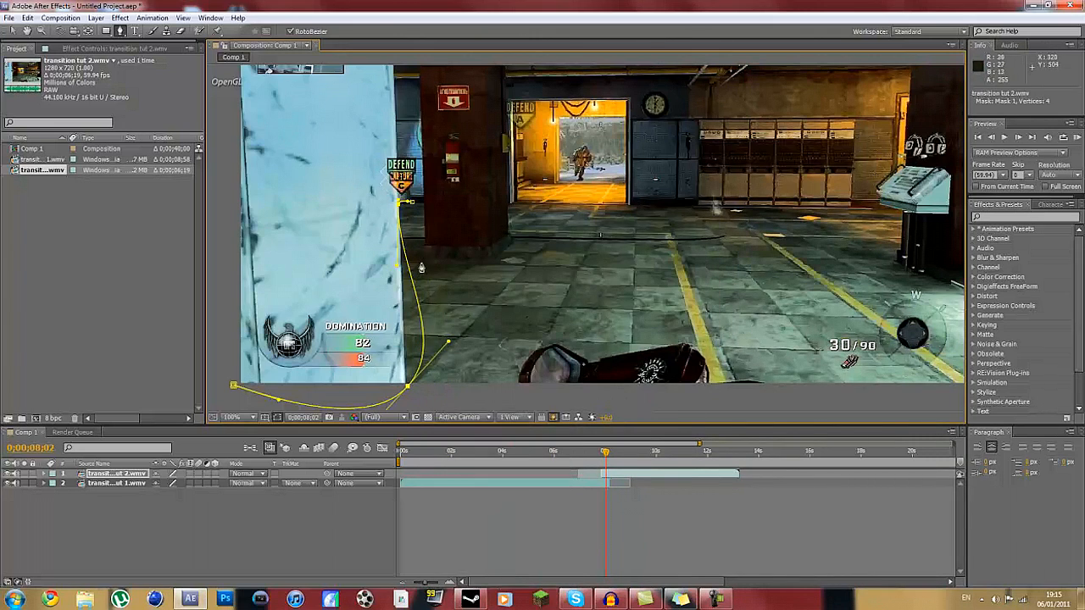
{"action": "left_click_drag", "start_coordinate": [449, 345], "coordinate": [407, 343]}
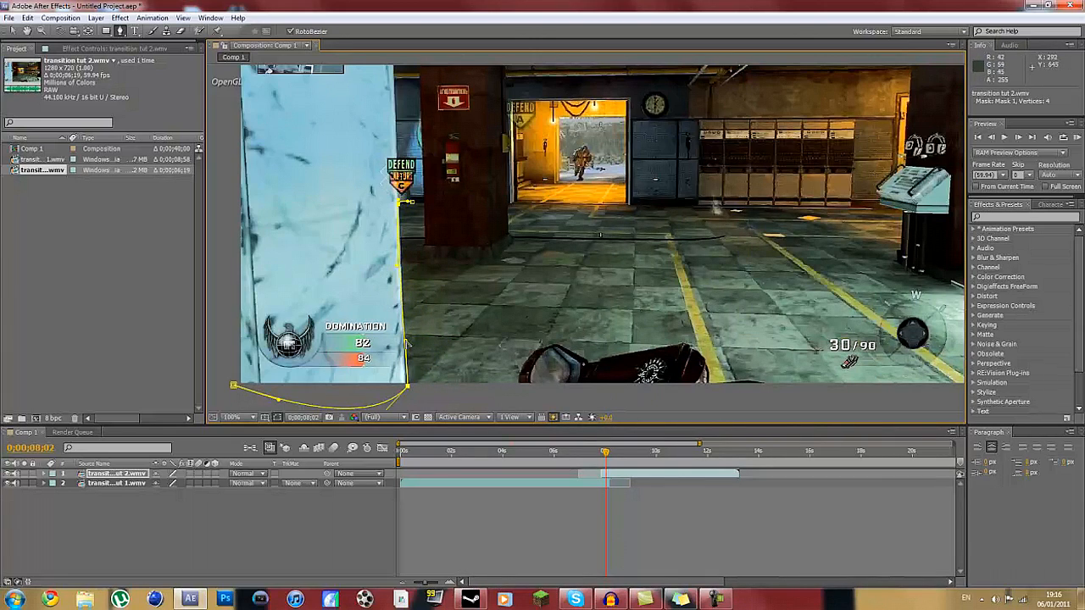
{"action": "left_click", "coordinate": [419, 204]}
{"action": "right_click", "coordinate": [420, 208]}
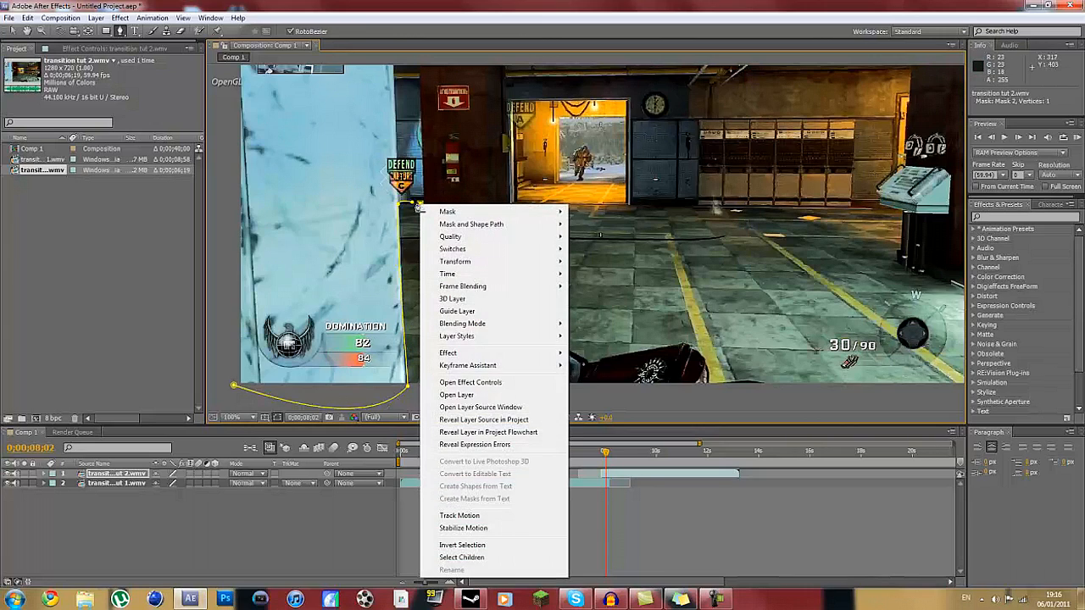
{"action": "left_click", "coordinate": [418, 207]}
{"action": "key", "text": "ctrl+z"}
{"action": "key", "text": "ctrl+z"}
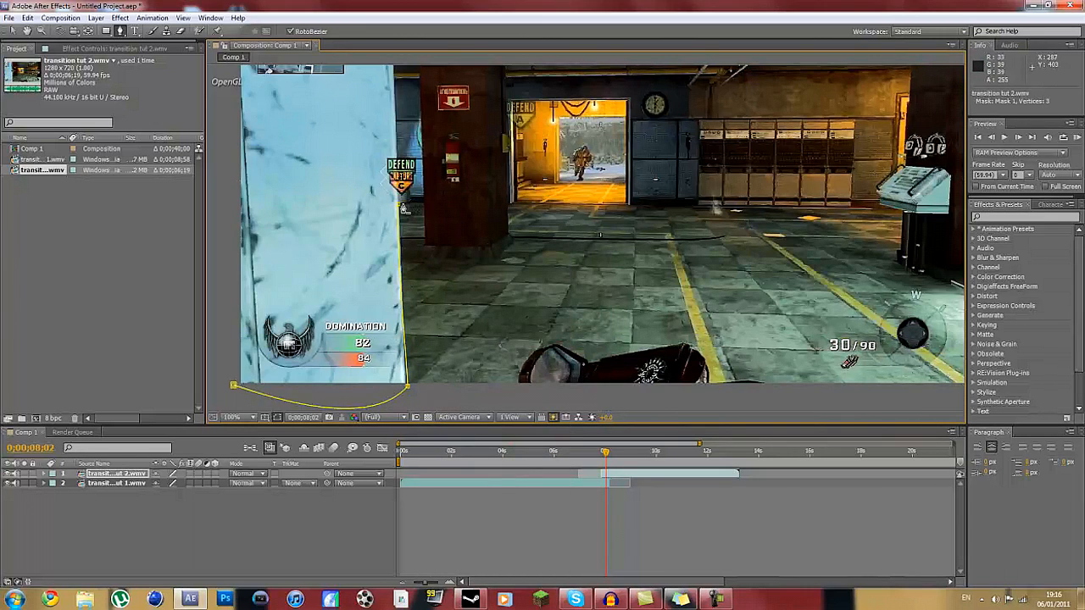
{"action": "key", "text": "ctrl+z"}
{"action": "key", "text": "ctrl+z"}
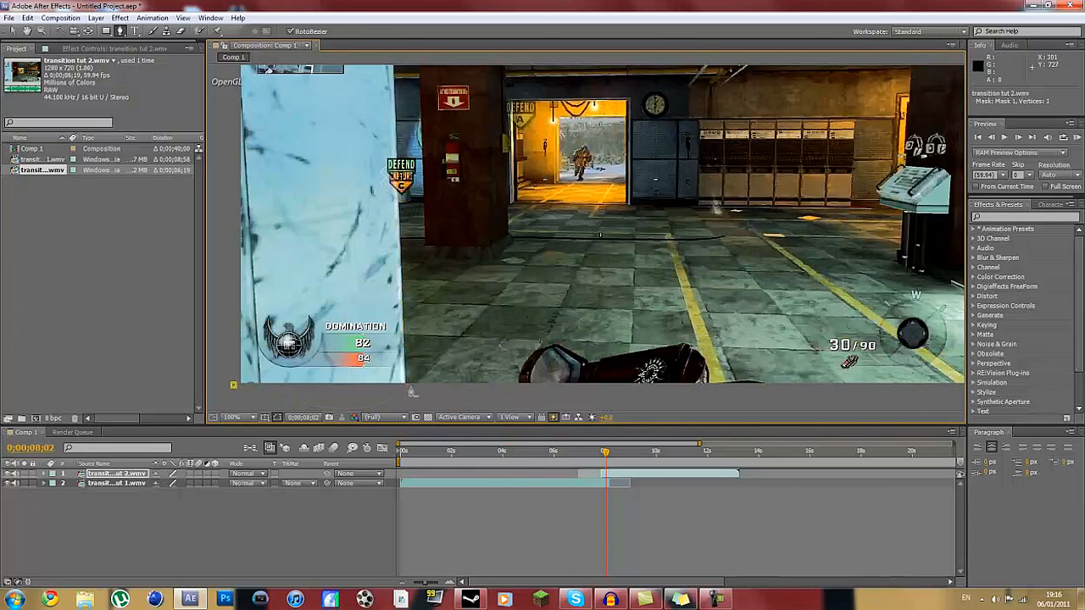
{"action": "key", "text": "ctrl+z"}
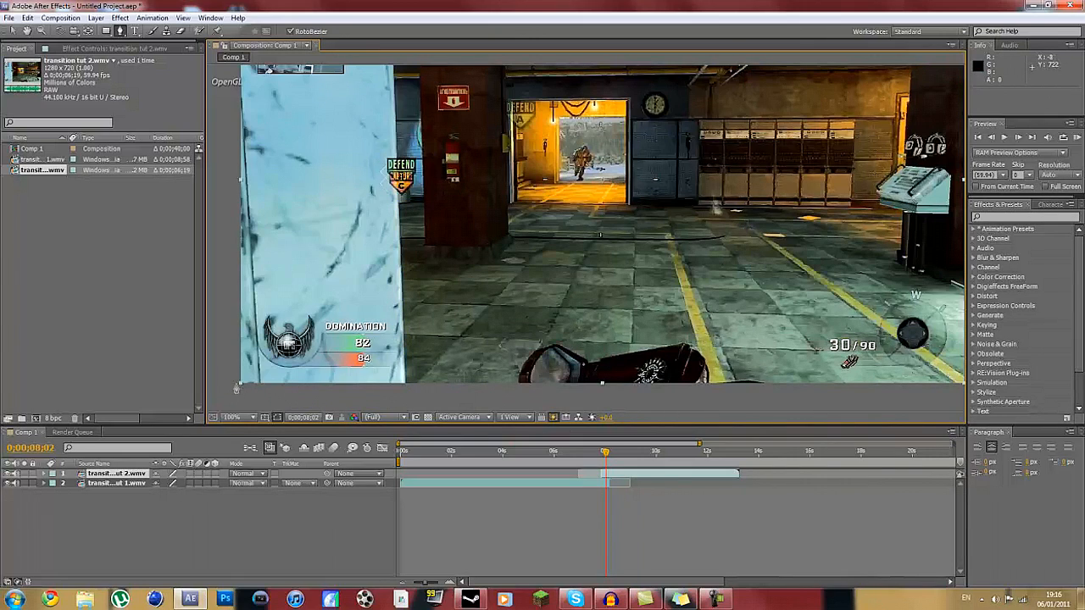
Start a mask along the white pillar's base and up its inner edge to below the Defend marker, switching the path's RotoBezier mode off.
{"action": "left_click", "coordinate": [236, 384]}
{"action": "left_click", "coordinate": [406, 387]}
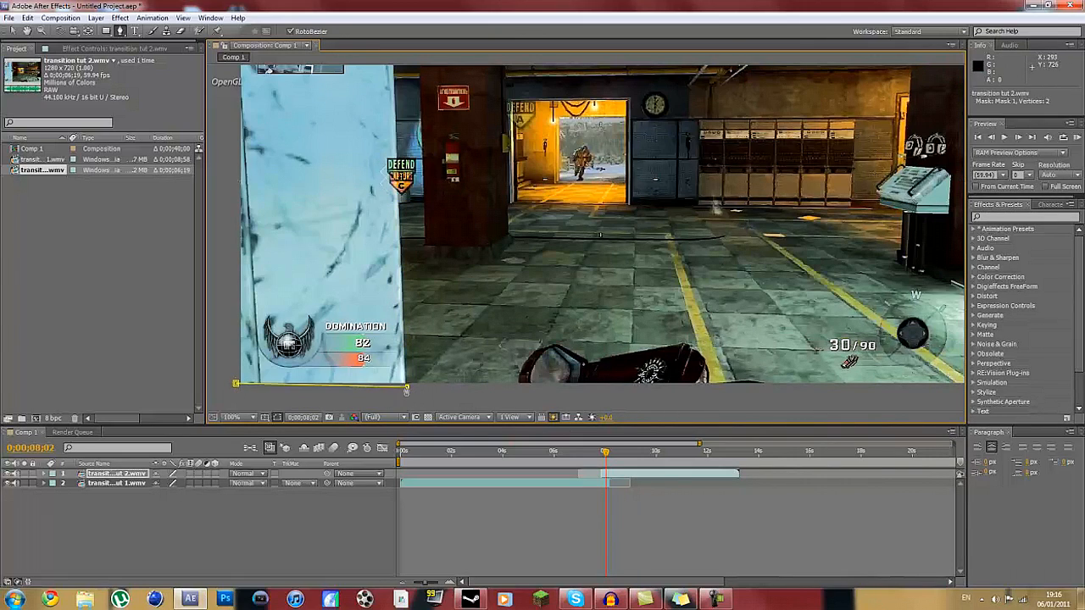
{"action": "left_click", "coordinate": [399, 205]}
{"action": "right_click", "coordinate": [400, 209]}
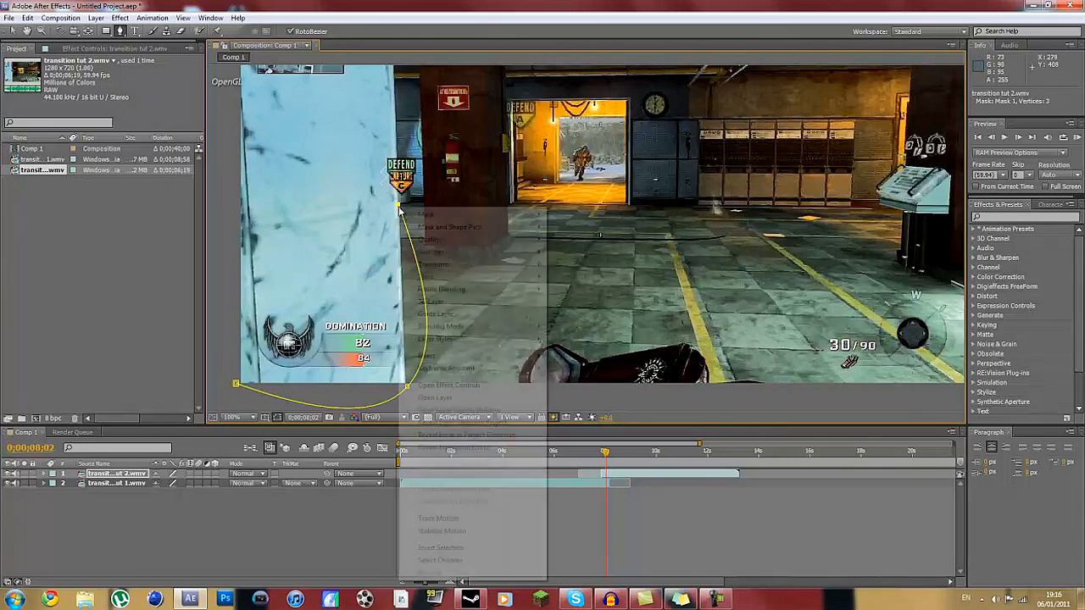
{"action": "mouse_move", "coordinate": [497, 232]}
{"action": "left_click", "coordinate": [580, 228]}
{"action": "left_click_drag", "start_coordinate": [398, 205], "coordinate": [415, 204]}
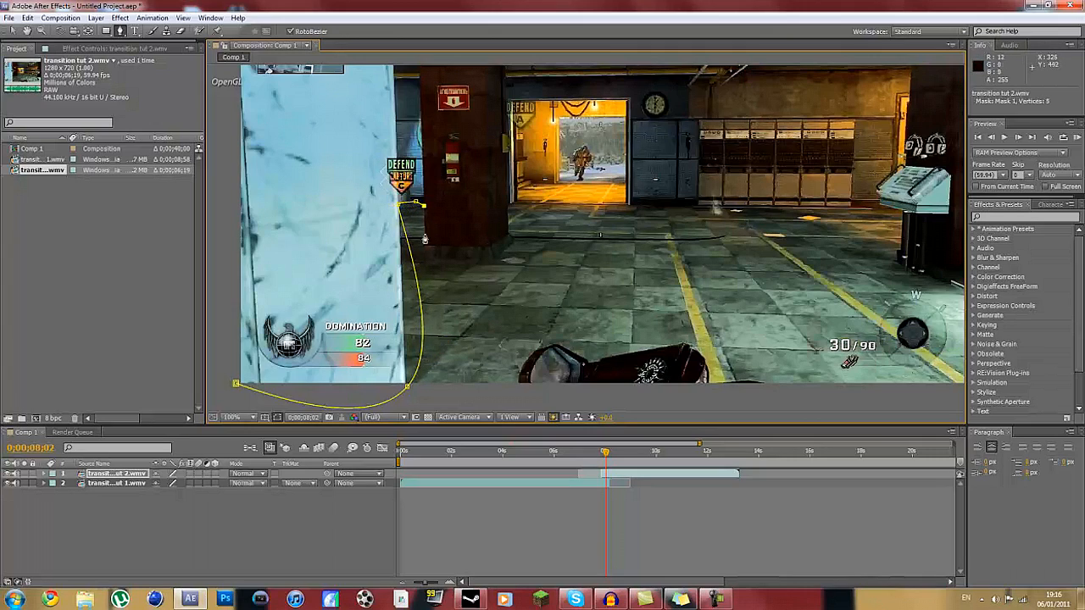
Extend the mask path with straight segments around the base of the dark pillar beside the doorway.
{"action": "left_click", "coordinate": [423, 260]}
{"action": "left_click", "coordinate": [489, 259]}
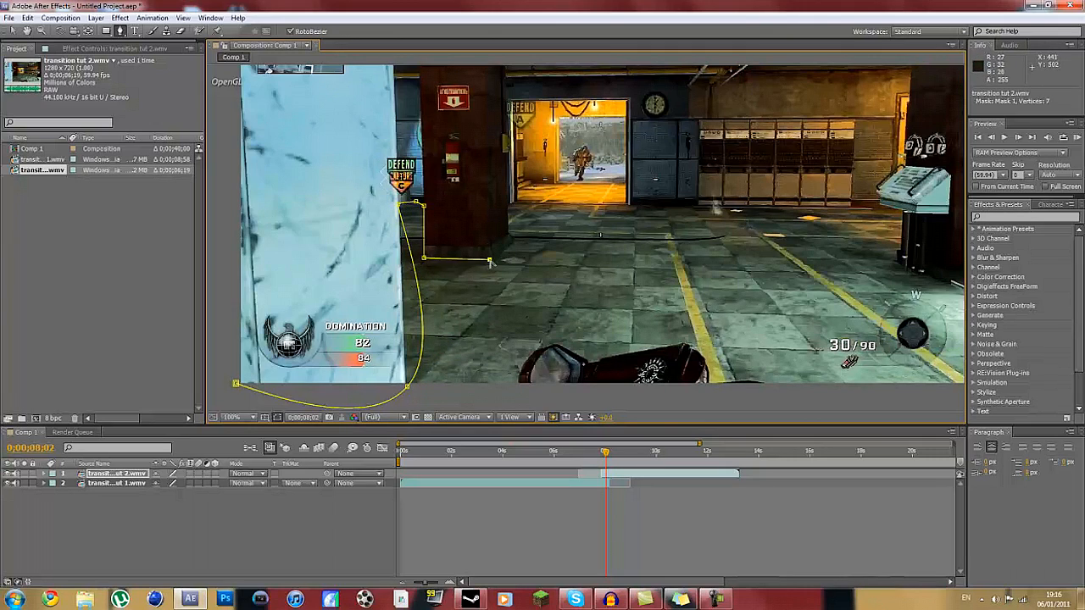
{"action": "left_click", "coordinate": [514, 246]}
{"action": "left_click", "coordinate": [507, 208]}
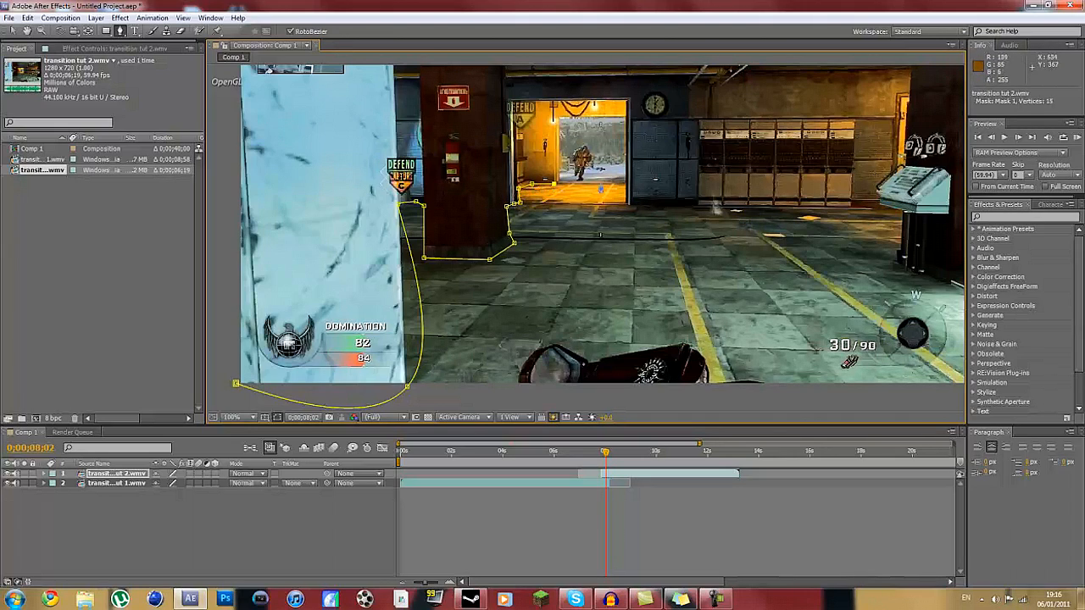
Continue the mask along the floor line of the doorway and lockers, around the console stand, to the frame's right edge.
{"action": "left_click", "coordinate": [624, 183]}
{"action": "left_click", "coordinate": [627, 205]}
{"action": "left_click", "coordinate": [691, 207]}
{"action": "left_click", "coordinate": [702, 207]}
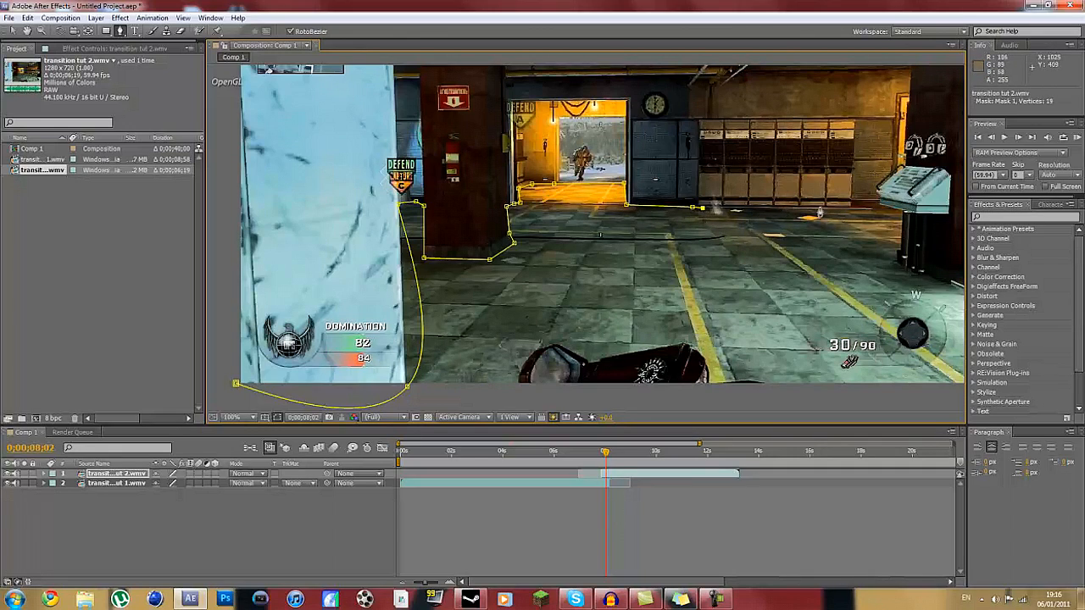
{"action": "left_click", "coordinate": [872, 209]}
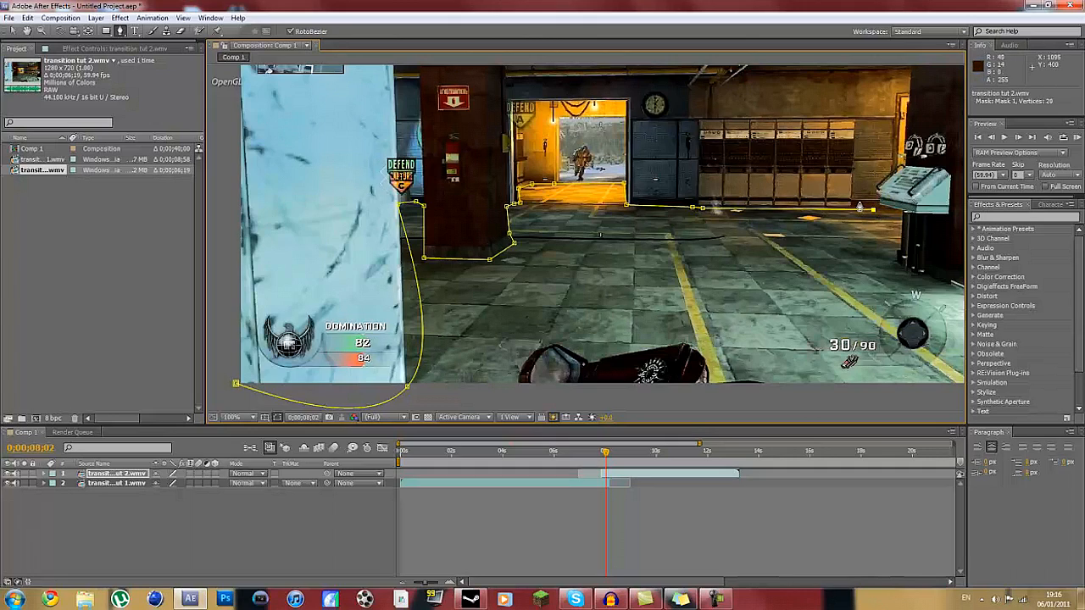
{"action": "left_click", "coordinate": [902, 214]}
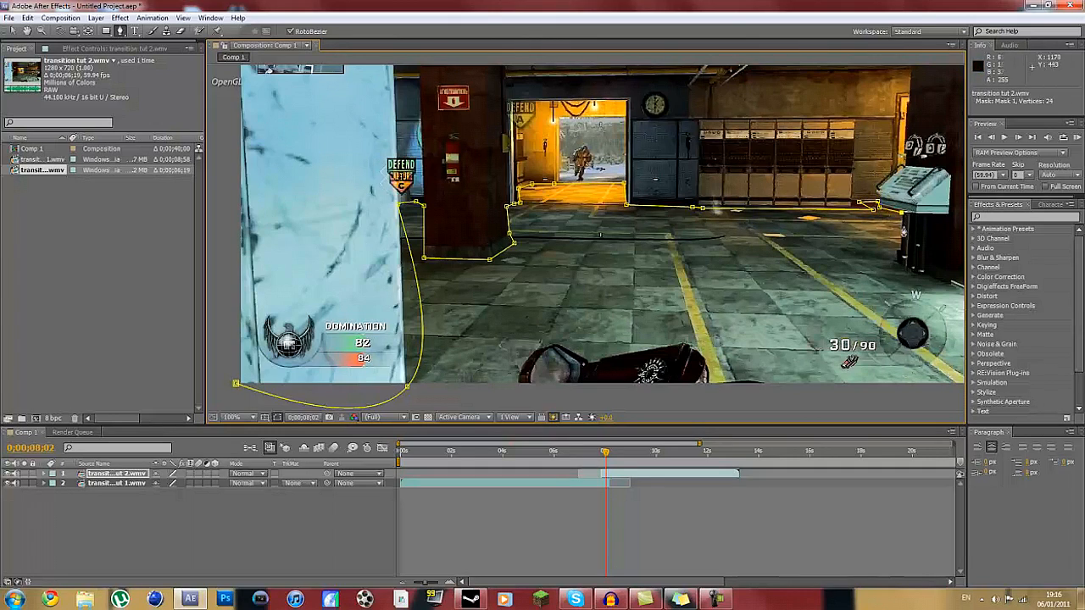
{"action": "left_click", "coordinate": [902, 251]}
{"action": "left_click", "coordinate": [961, 291]}
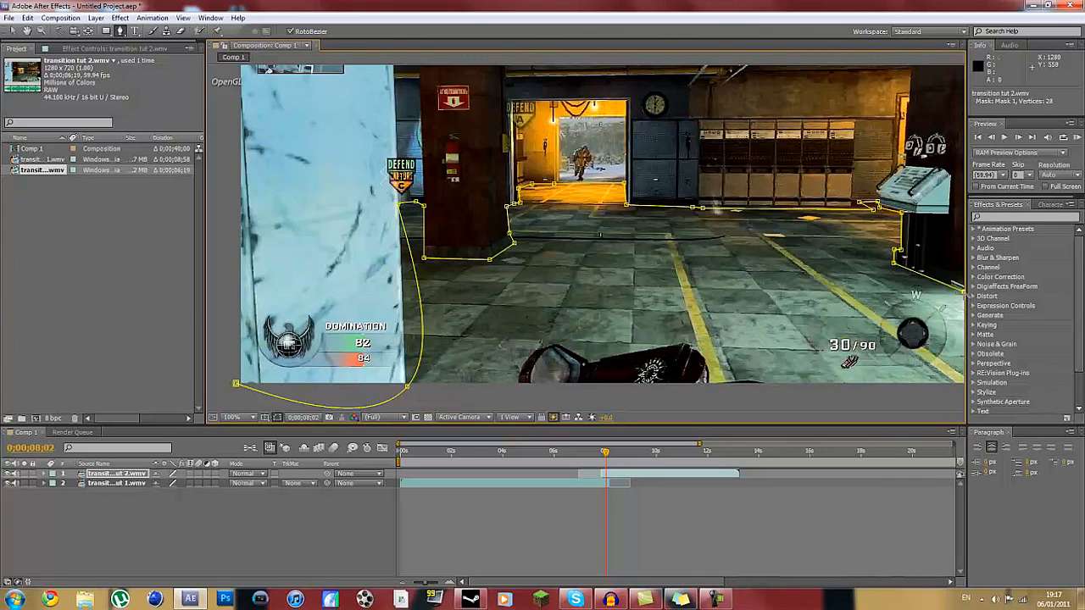
Carry the mask outside the frame's lower-right corner and beneath the frame, closing it at its first point by the white pillar's base.
{"action": "scroll", "coordinate": [958, 296], "scroll_direction": "down", "scroll_amount": 2}
{"action": "scroll", "coordinate": [780, 300], "scroll_direction": "up", "scroll_amount": 1}
{"action": "scroll", "coordinate": [470, 254], "scroll_direction": "down", "scroll_amount": 1}
{"action": "left_click_drag", "start_coordinate": [506, 257], "coordinate": [770, 387]}
{"action": "scroll", "coordinate": [770, 387], "scroll_direction": "up", "scroll_amount": 2}
{"action": "left_click_drag", "start_coordinate": [497, 242], "coordinate": [780, 400]}
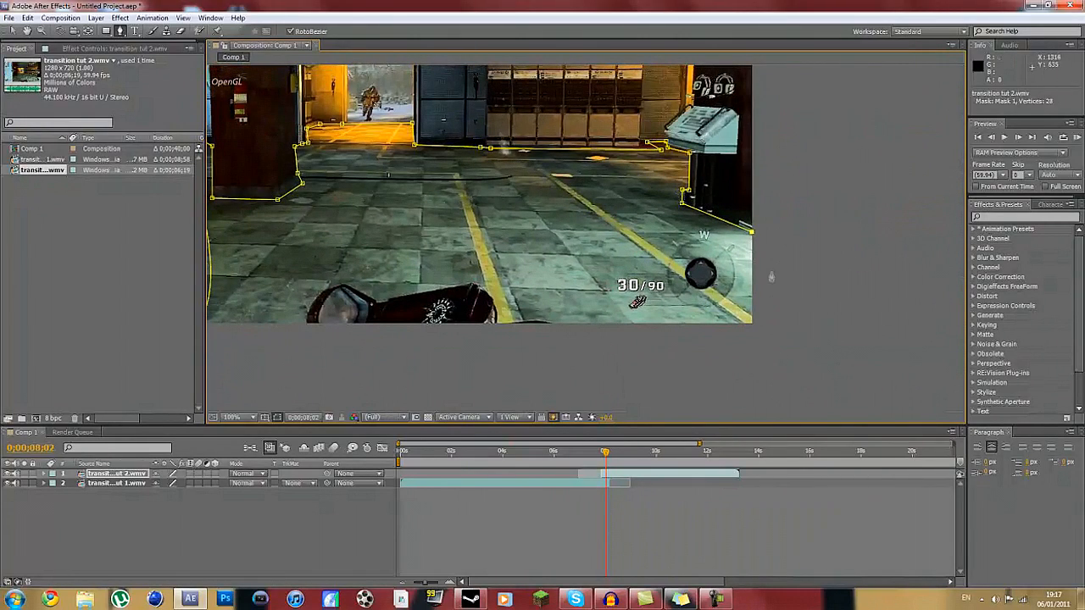
{"action": "left_click", "coordinate": [764, 334]}
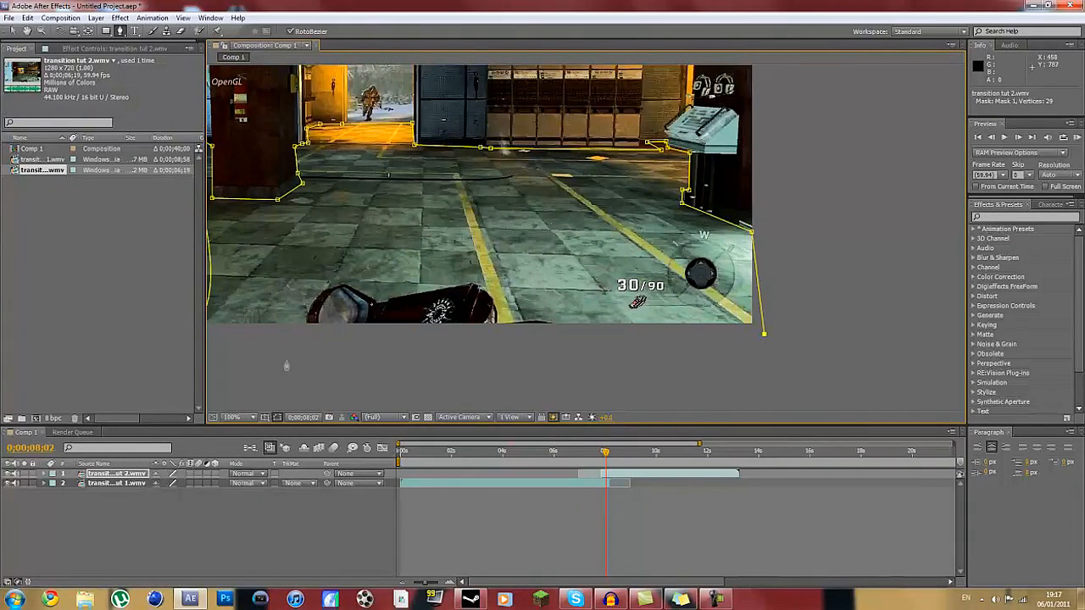
{"action": "scroll", "coordinate": [286, 365], "scroll_direction": "down", "scroll_amount": 2}
{"action": "left_click_drag", "start_coordinate": [304, 324], "coordinate": [418, 358]}
{"action": "scroll", "coordinate": [419, 359], "scroll_direction": "up", "scroll_amount": 2}
{"action": "left_click", "coordinate": [436, 314]}
{"action": "left_click_drag", "start_coordinate": [578, 188], "coordinate": [440, 355]}
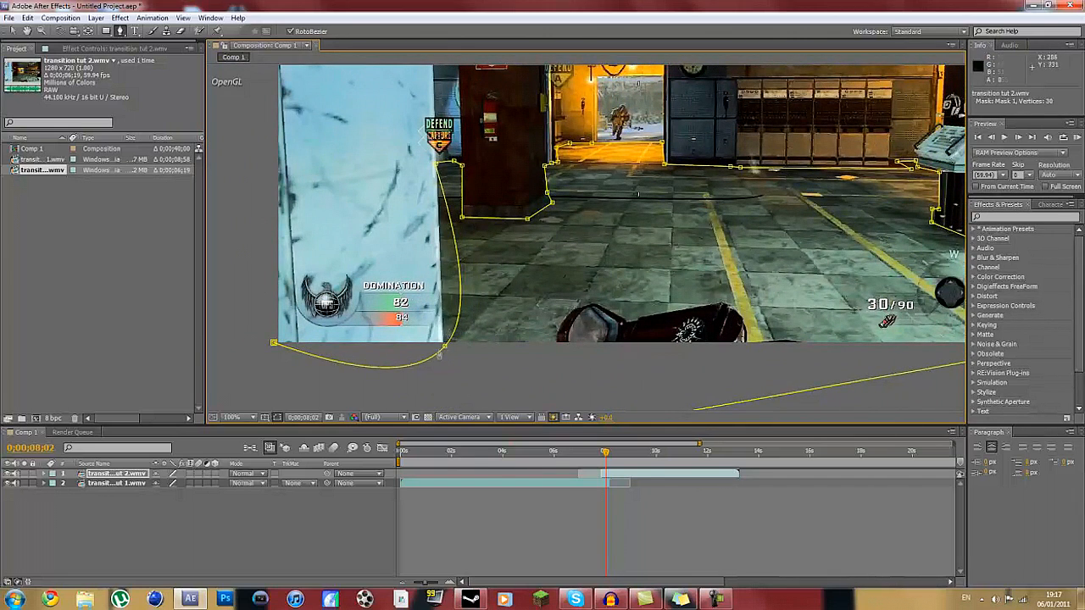
{"action": "left_click", "coordinate": [274, 345]}
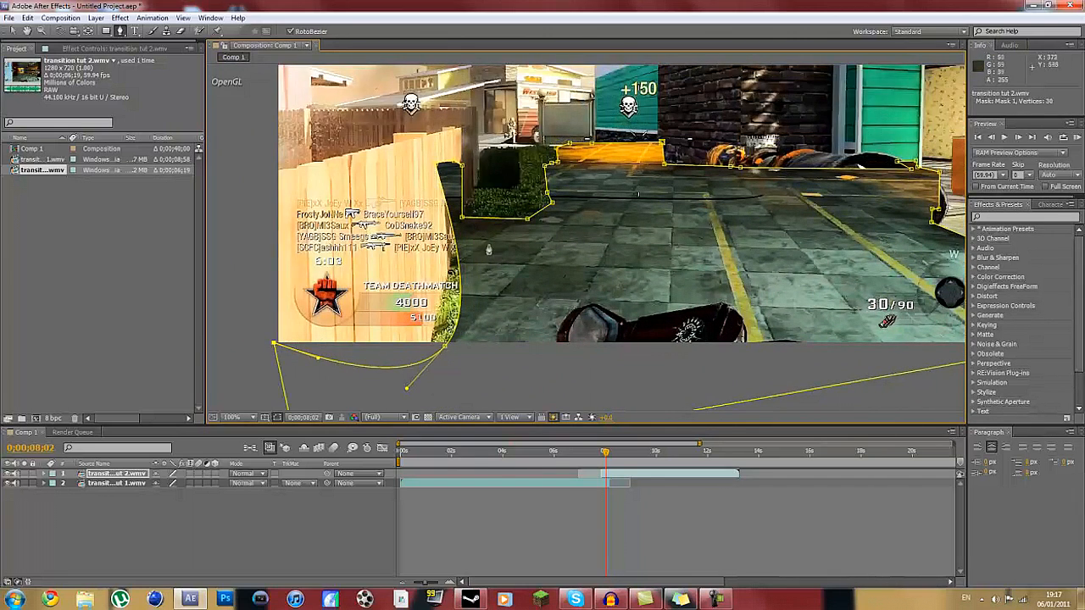
Try to straighten the mask curve at the white pillar's lower inner corner by repositioning that vertex's direction handle.
{"action": "key", "text": "comma"}
{"action": "key", "text": "period"}
{"action": "left_click_drag", "start_coordinate": [408, 392], "coordinate": [389, 366]}
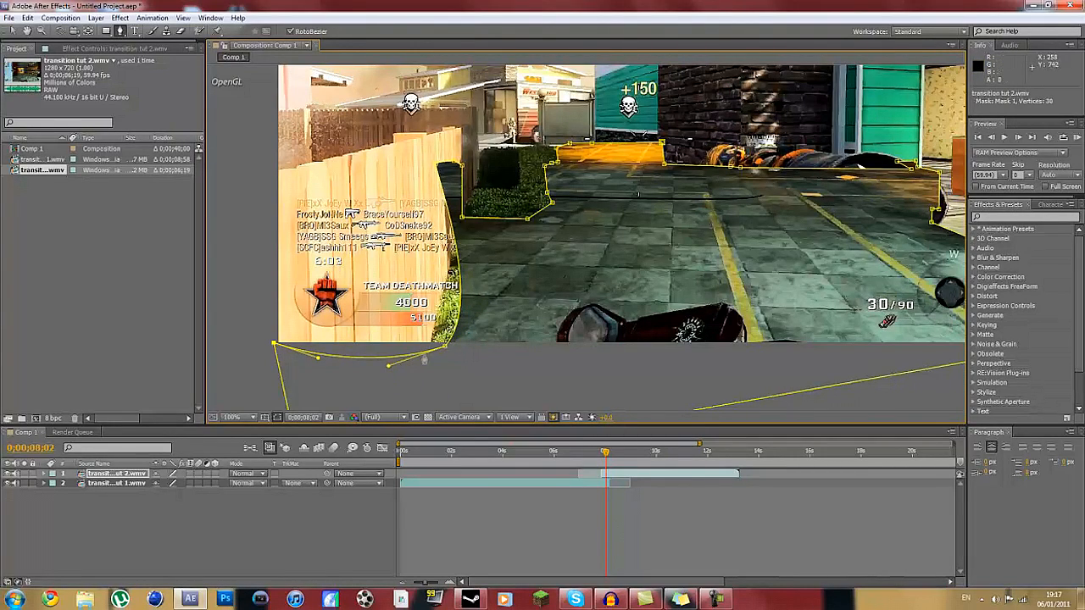
{"action": "left_click_drag", "start_coordinate": [389, 369], "coordinate": [460, 369]}
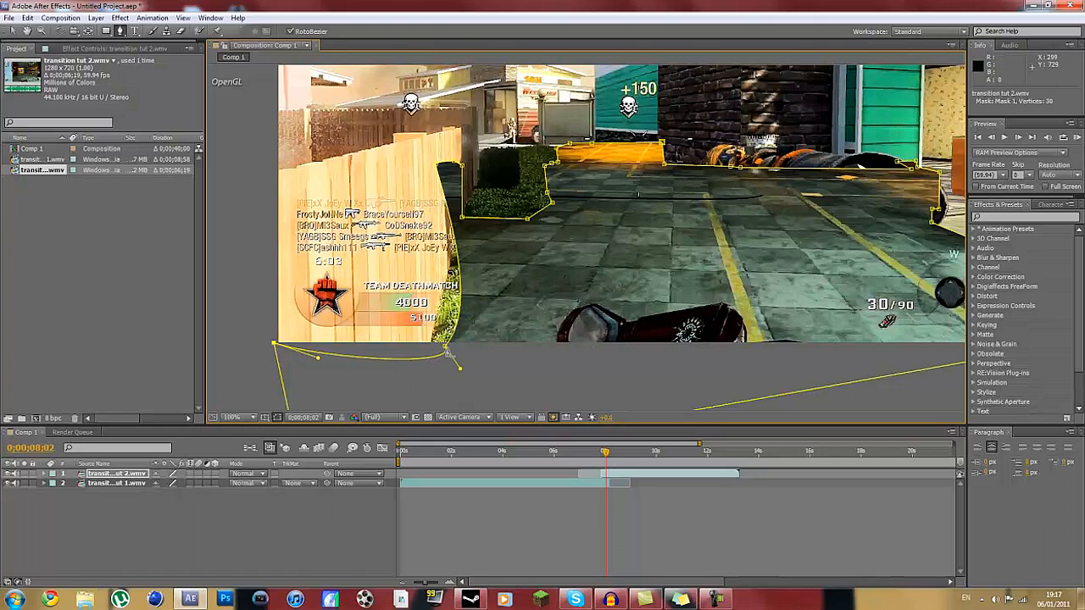
Switch RotoBezier on and back off for the closed mask path to restore both direction handles at the white pillar's lower inner corner.
{"action": "right_click", "coordinate": [446, 352]}
{"action": "mouse_move", "coordinate": [516, 233]}
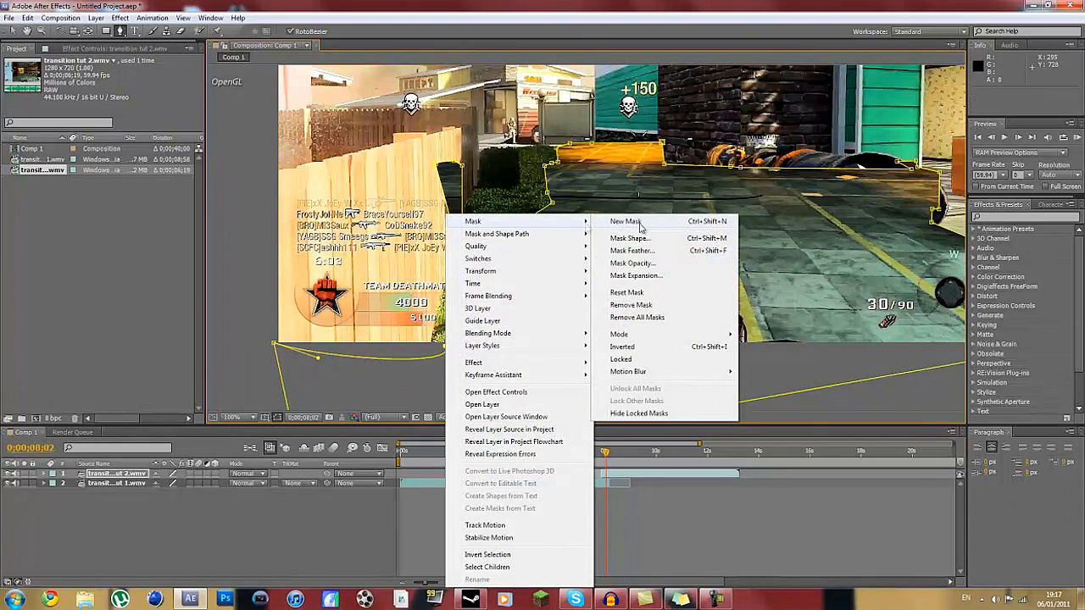
{"action": "mouse_move", "coordinate": [560, 236]}
{"action": "left_click", "coordinate": [603, 233]}
{"action": "right_click", "coordinate": [450, 353]}
{"action": "left_click", "coordinate": [632, 236]}
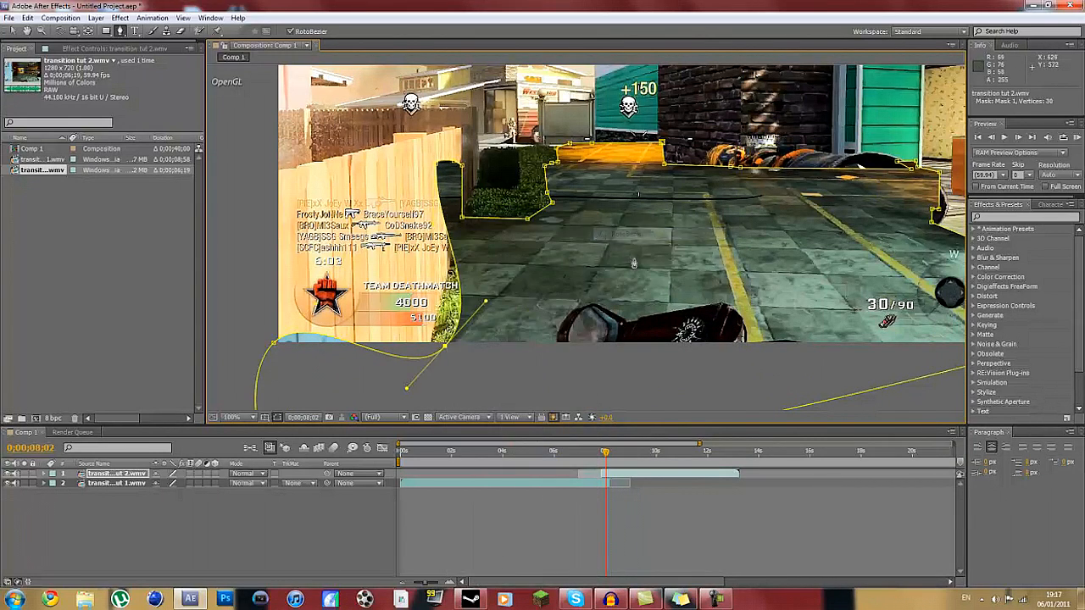
{"action": "scroll", "coordinate": [634, 262], "scroll_direction": "down", "scroll_amount": 3}
{"action": "scroll", "coordinate": [634, 266], "scroll_direction": "up", "scroll_amount": 4}
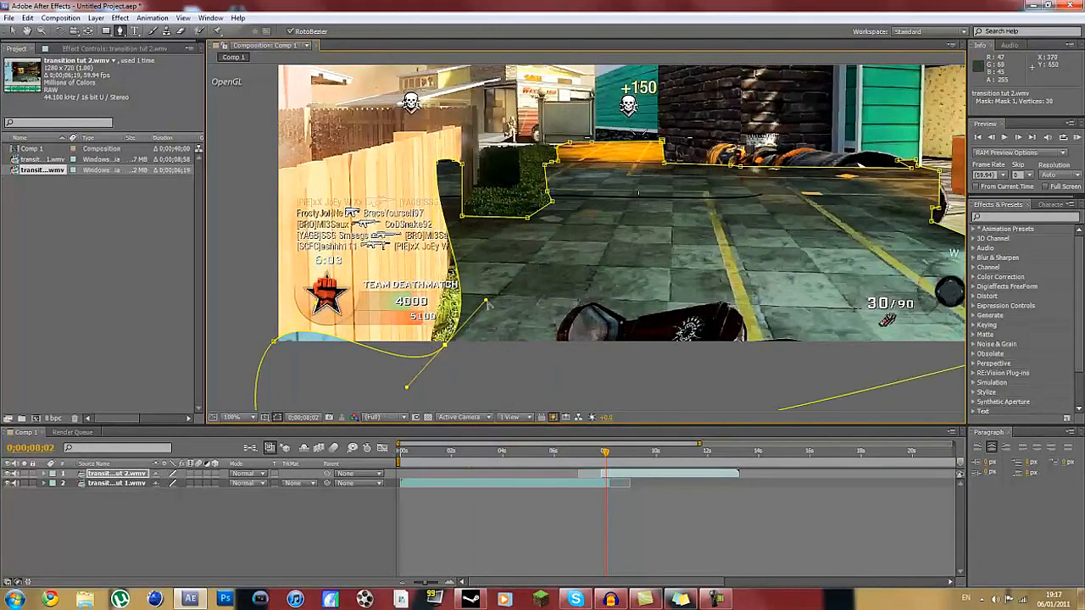